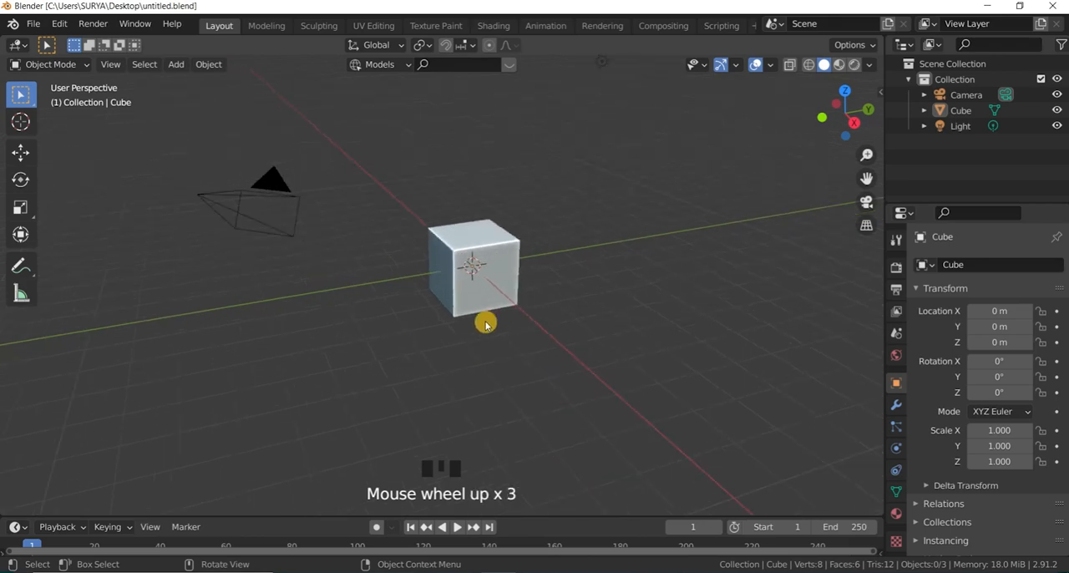
Step: Delete the default cube from the scene
scroll(504, 300, down, 2)
scroll(506, 236, up, 2)
click(520, 240)
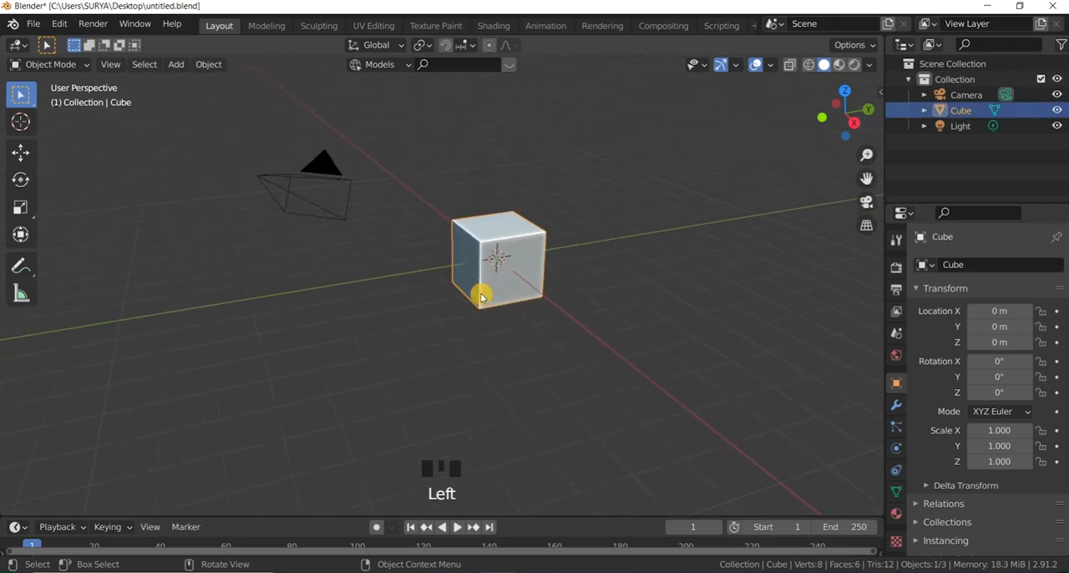
key(x)
key(x)
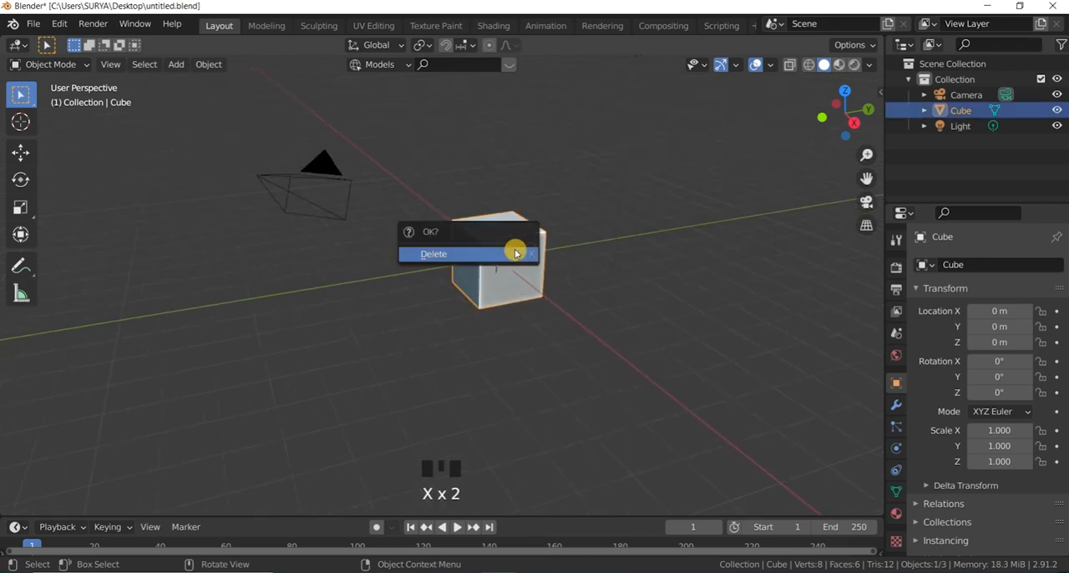
click(511, 247)
Step: Add a plane mesh at the scene's origin
scroll(495, 242, down, 4)
scroll(496, 242, up, 4)
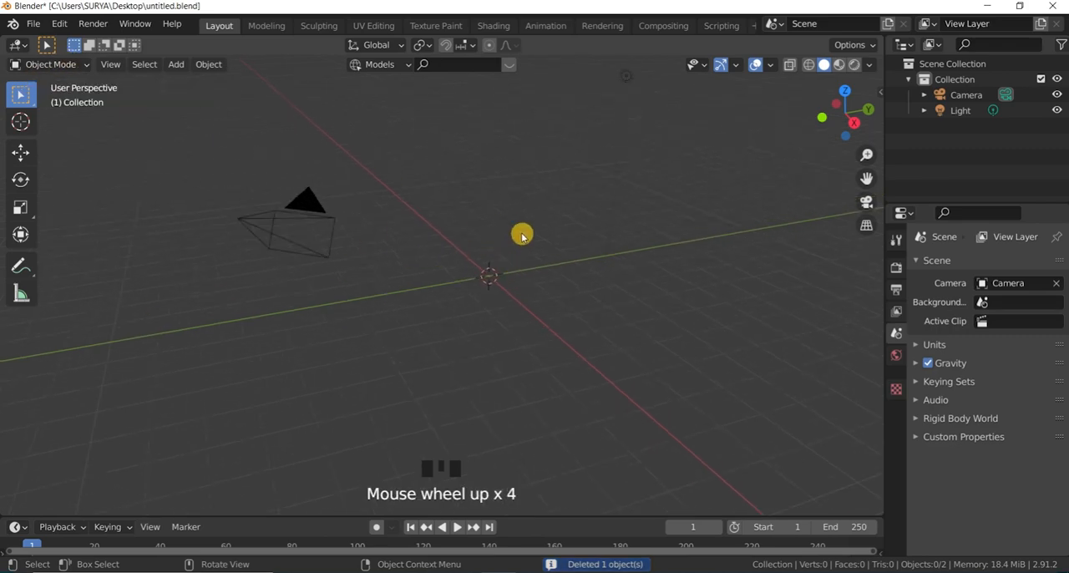
key(shift+a)
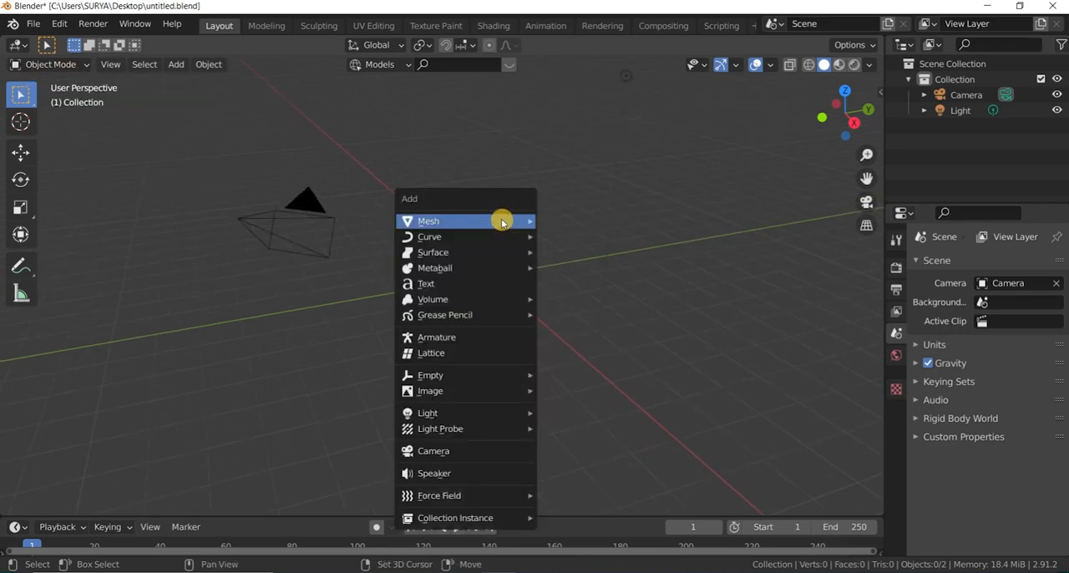
mouse_move(502, 222)
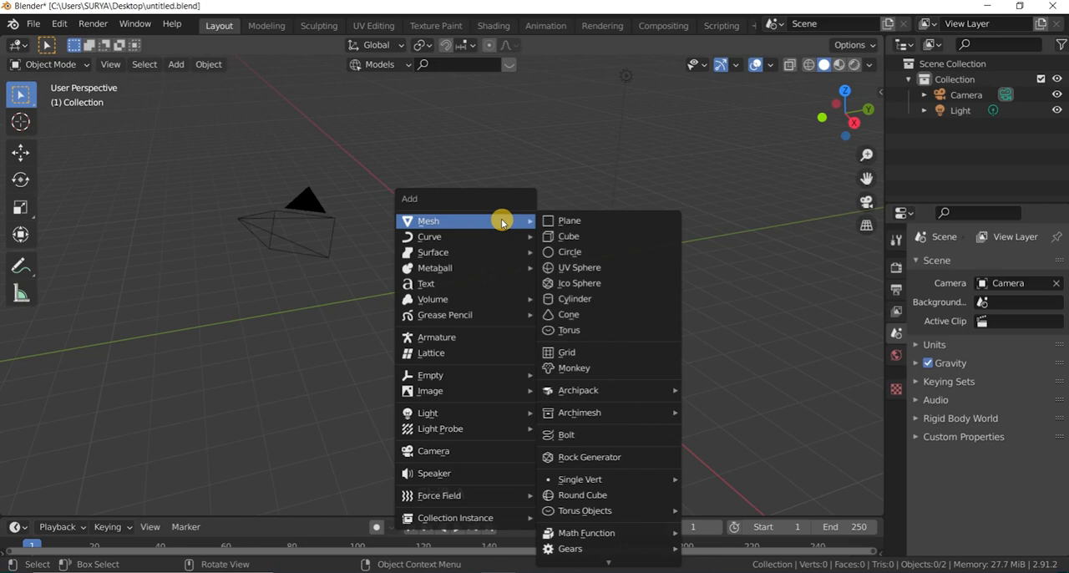
click(552, 227)
scroll(490, 231, down, 3)
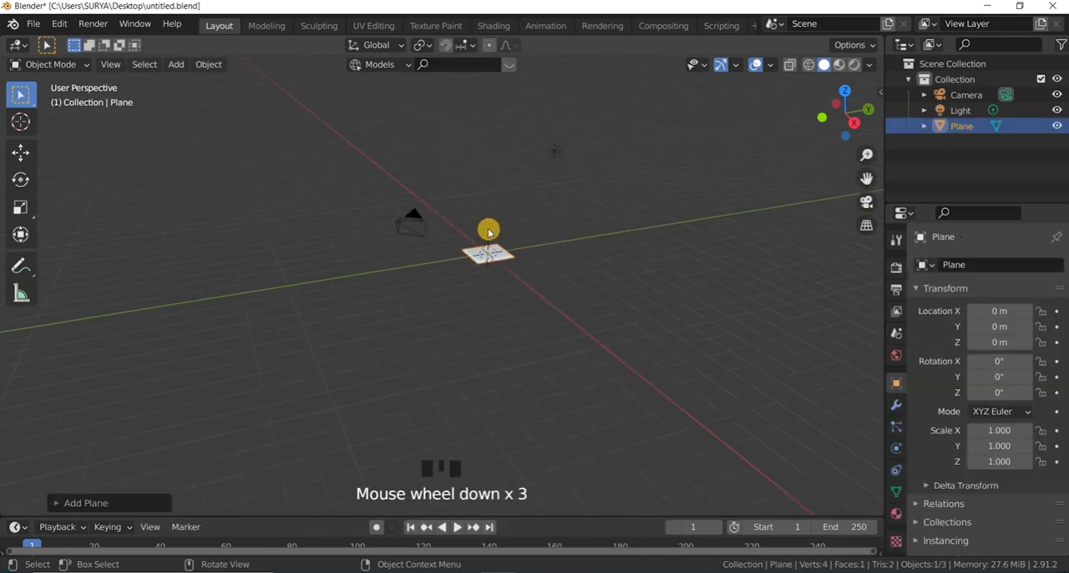
scroll(389, 256, up, 3)
Step: View the plane straight from the top and enter Edit Mode on it
key(KP_7)
click(48, 65)
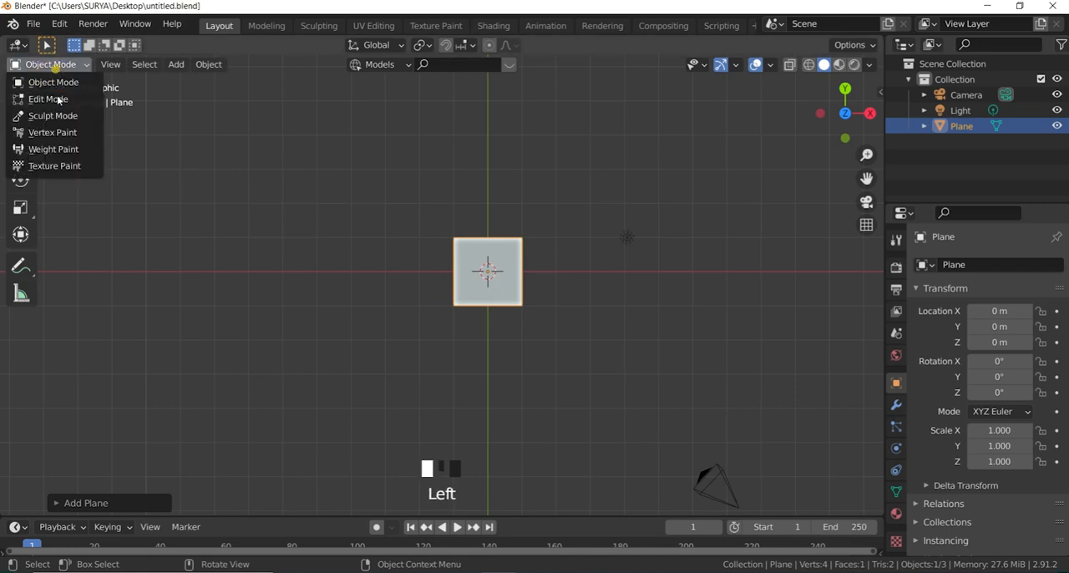
click(33, 97)
scroll(530, 236, up, 2)
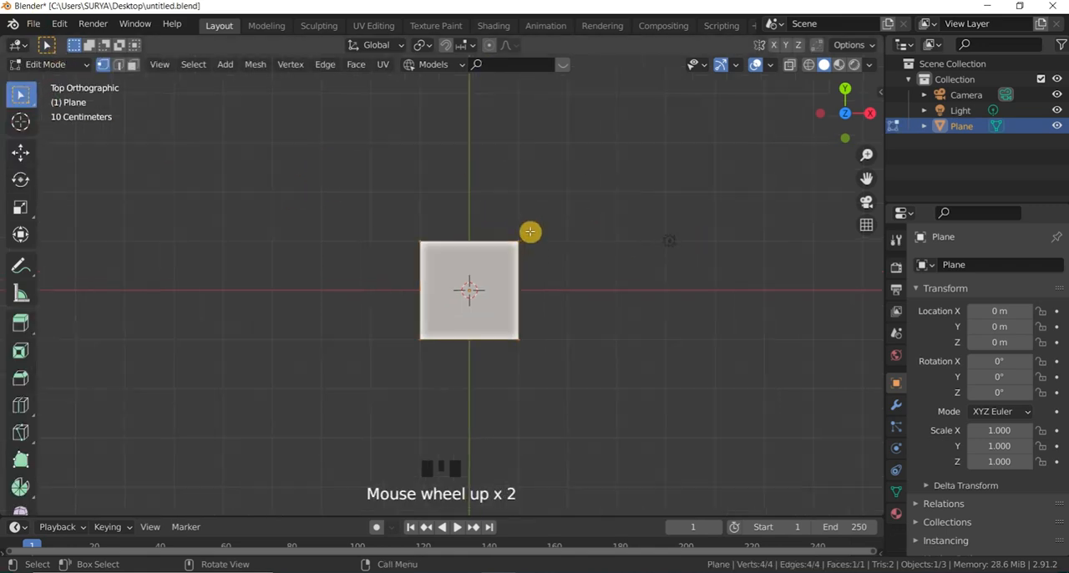
scroll(571, 217, down, 2)
scroll(535, 265, up, 4)
Step: Clear the full selection on the plane and change the viewport shading to Wireframe
click(552, 213)
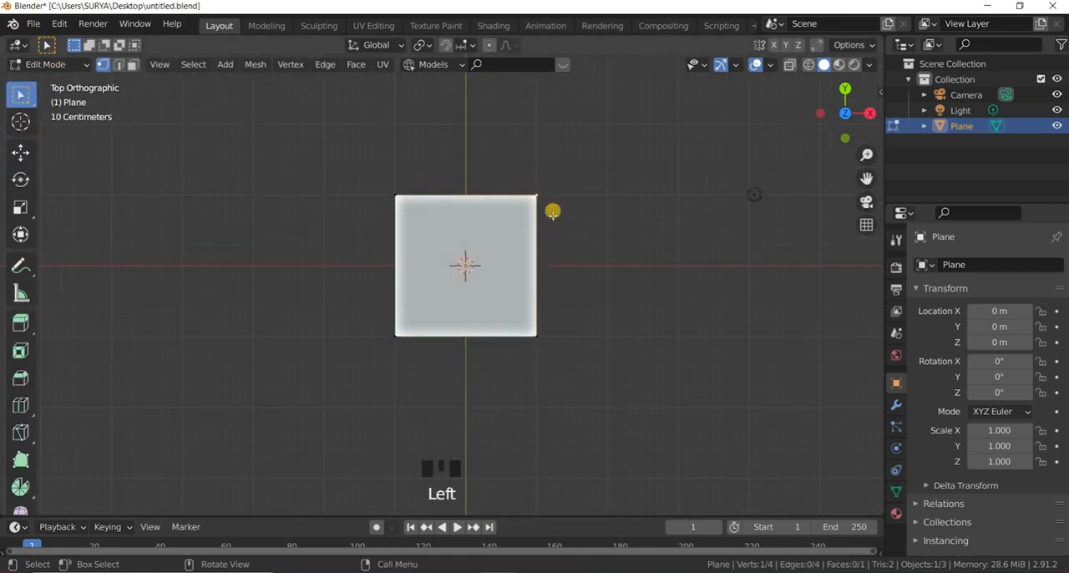
key(z)
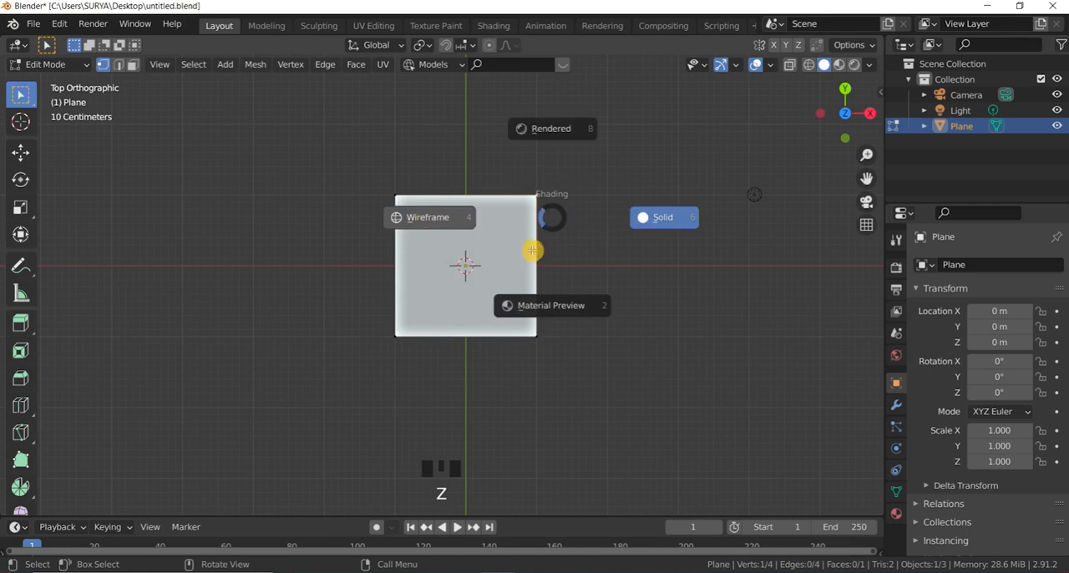
click(428, 217)
scroll(536, 238, up, 2)
Step: Try vertex selection on the plane's corner points, then clear the selection
click(559, 237)
drag(524, 150, 599, 446)
click(593, 286)
click(517, 146)
click(451, 127)
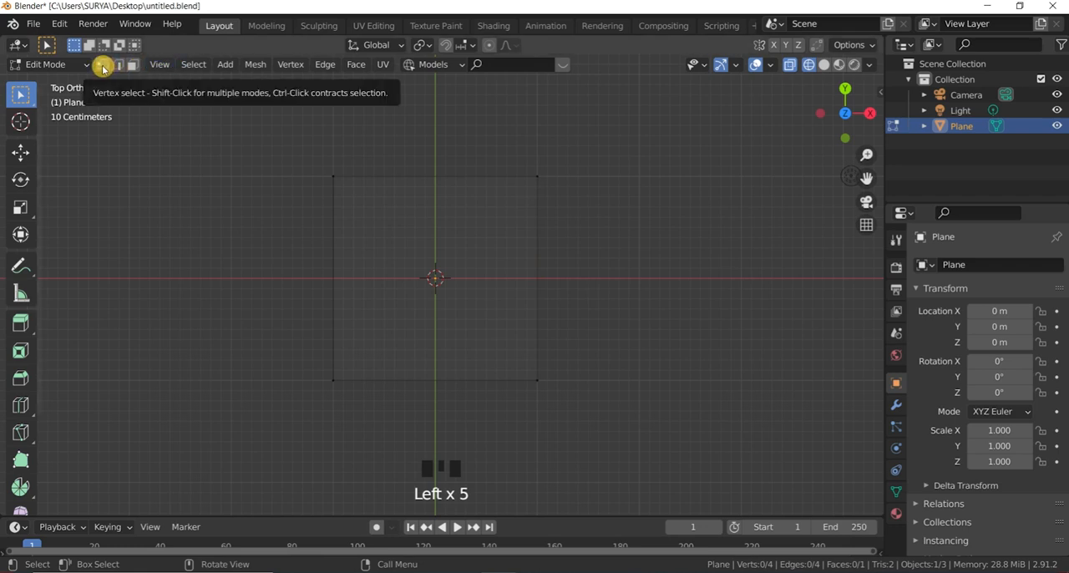
click(507, 163)
click(492, 213)
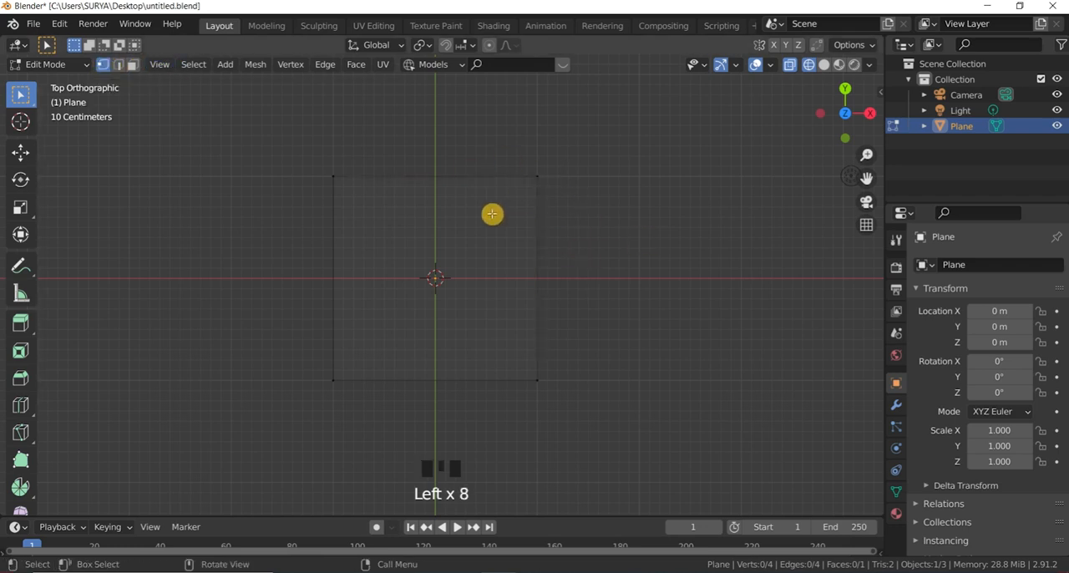
drag(253, 144, 393, 292)
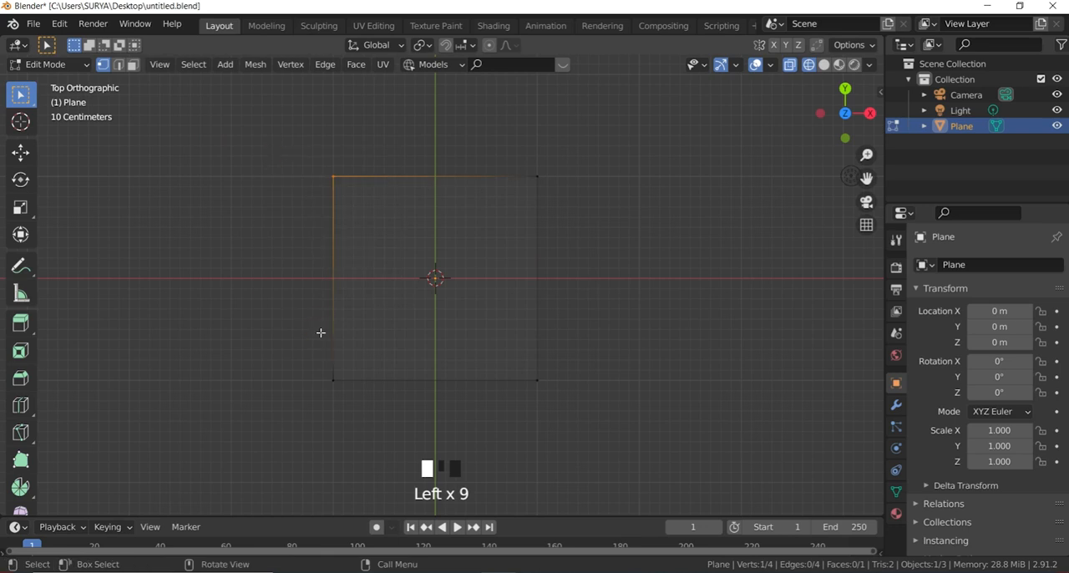
click(545, 374)
click(545, 373)
click(430, 208)
scroll(456, 195, up, 1)
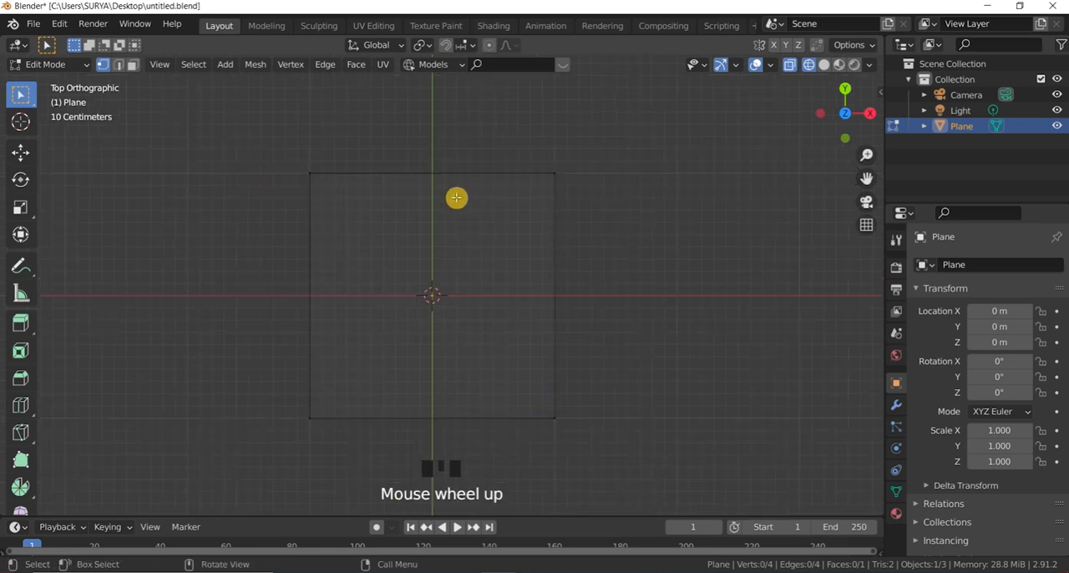
scroll(494, 229, down, 2)
scroll(471, 208, up, 1)
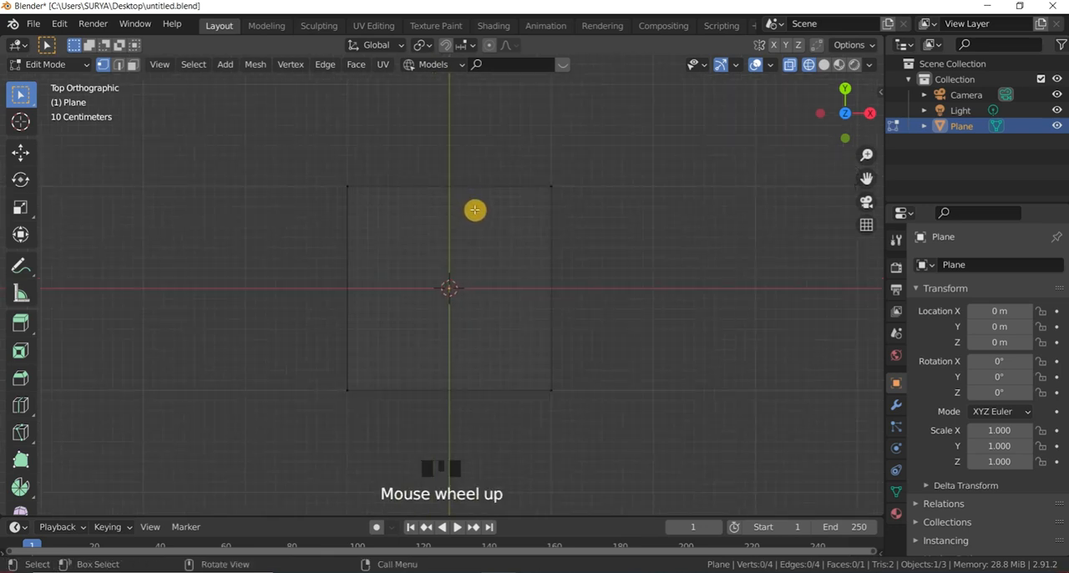
scroll(475, 210, up, 2)
scroll(475, 210, down, 2)
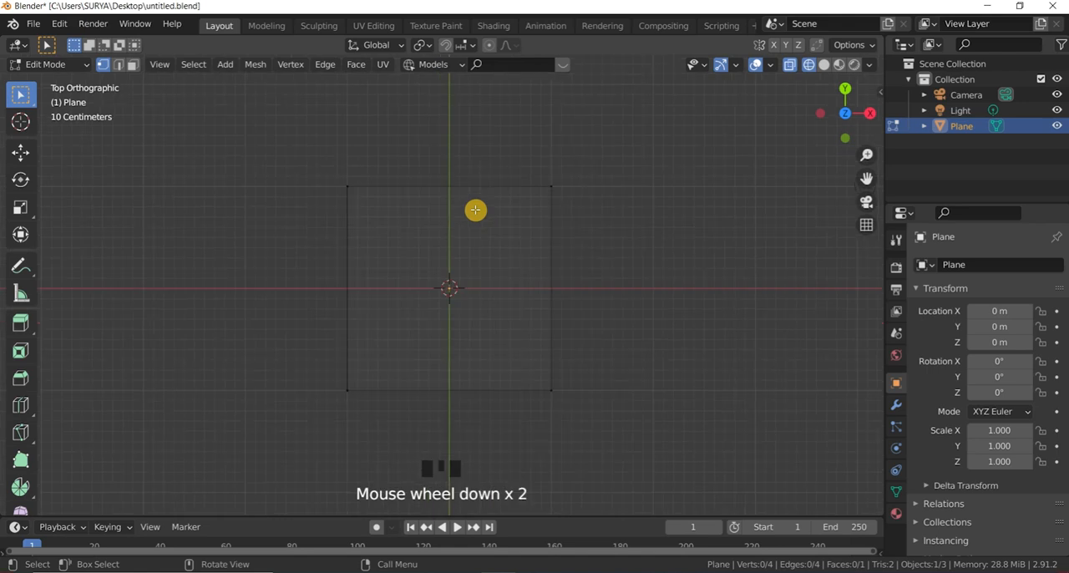
scroll(477, 210, up, 1)
scroll(502, 200, down, 1)
Step: Change to edge selection, try it on the plane's single edges and whole outline, then clear the selection
click(431, 182)
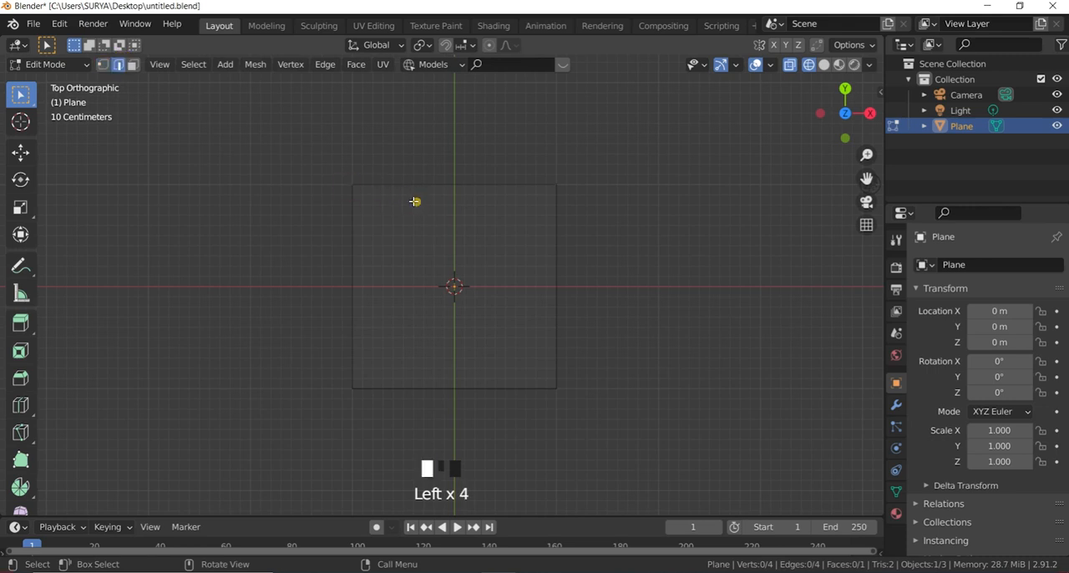
drag(418, 201, 368, 116)
drag(640, 293, 275, 253)
drag(599, 420, 293, 150)
click(505, 279)
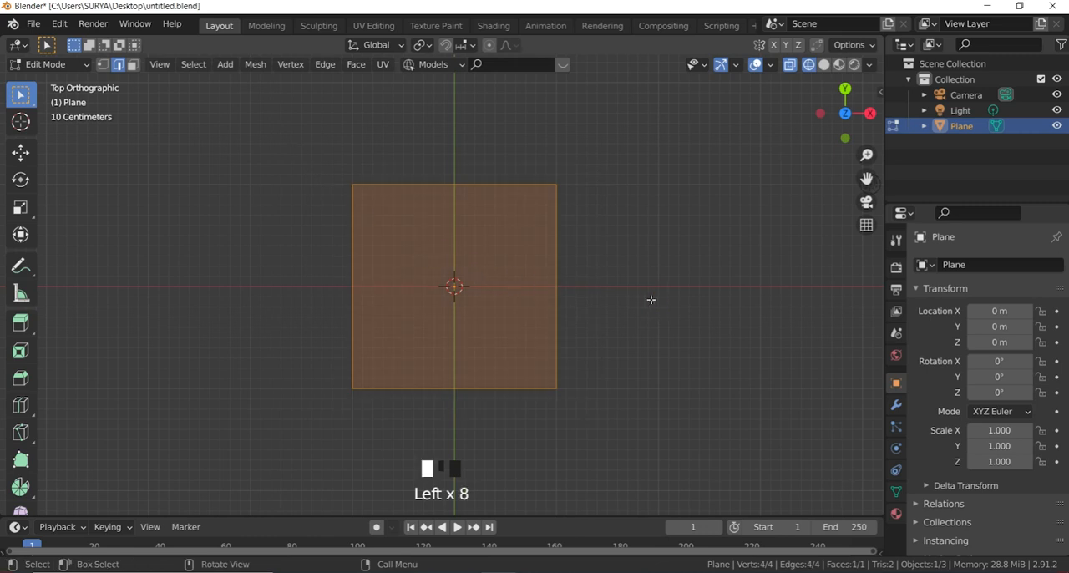
drag(586, 293, 578, 289)
drag(621, 237, 521, 214)
drag(375, 257, 258, 220)
drag(389, 83, 429, 220)
click(429, 396)
click(725, 278)
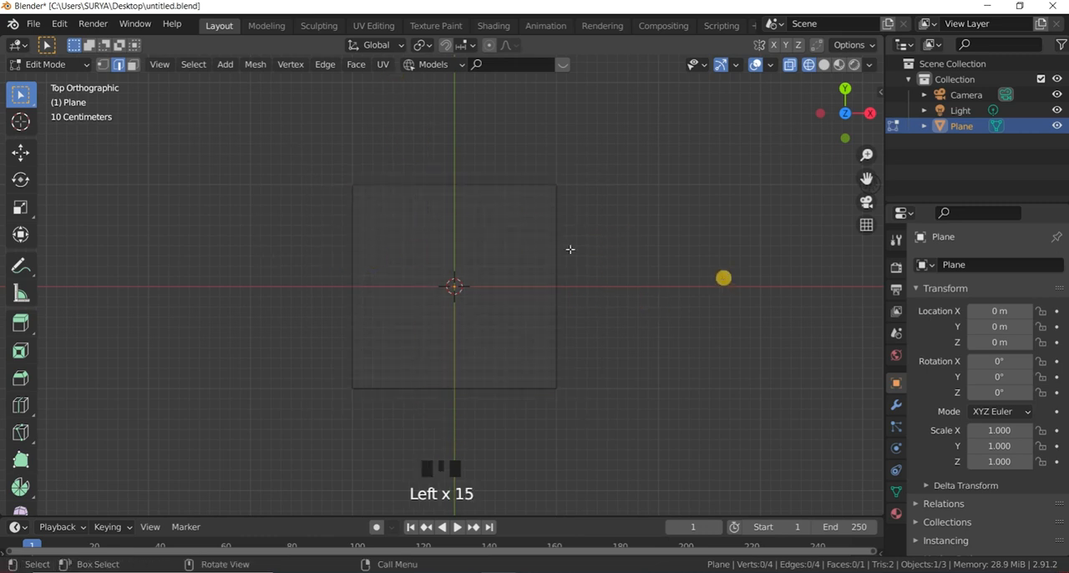
Step: Select the plane's upper edge and subdivide it
scroll(552, 234, down, 3)
scroll(518, 214, up, 3)
drag(501, 139, 556, 224)
scroll(562, 224, up, 2)
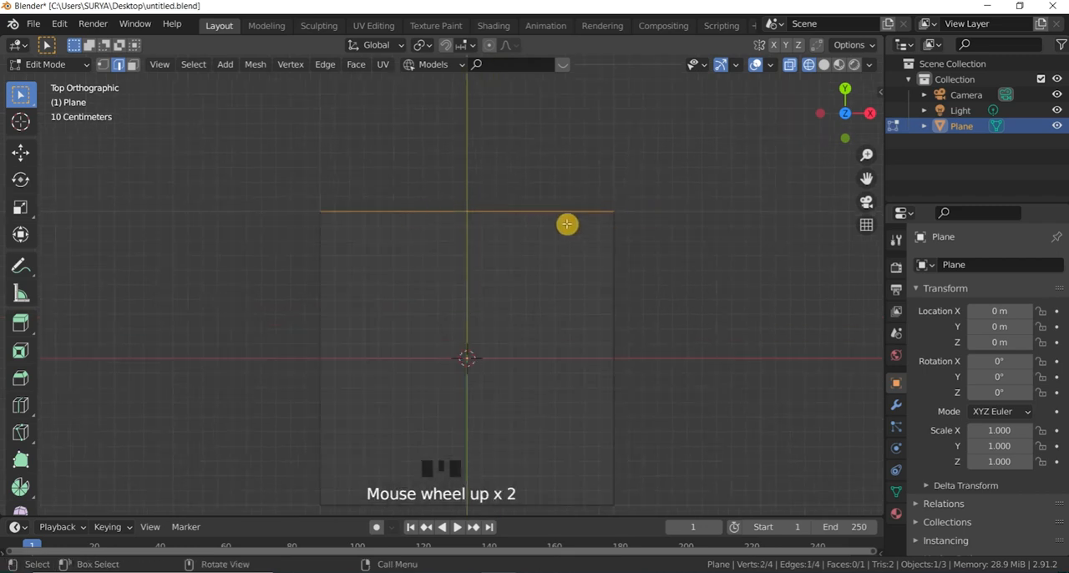
right_click(508, 213)
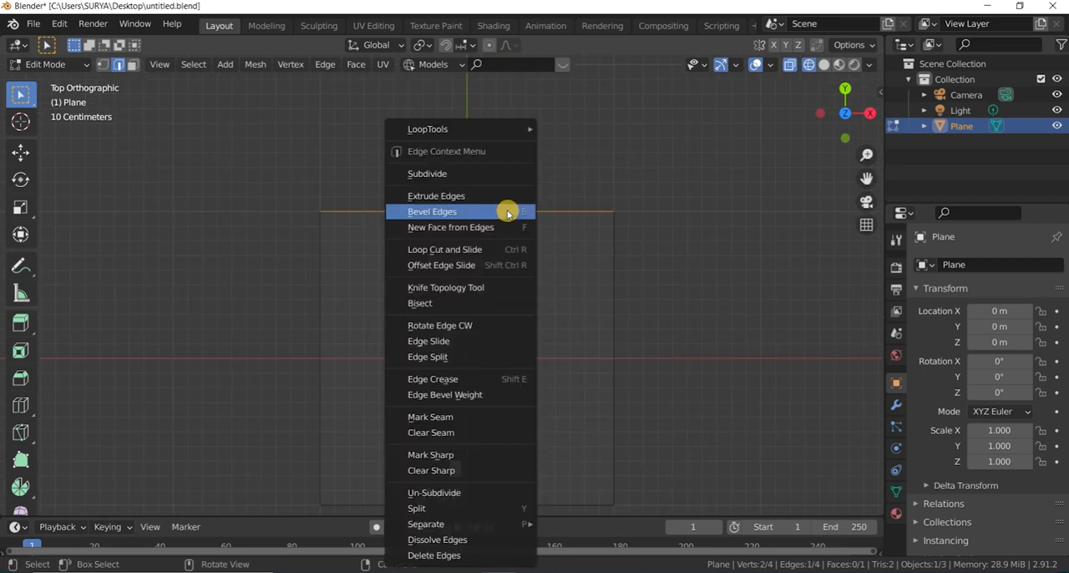
click(461, 175)
Step: Select the two halves of the subdivided upper edge one at a time to check the split
click(443, 232)
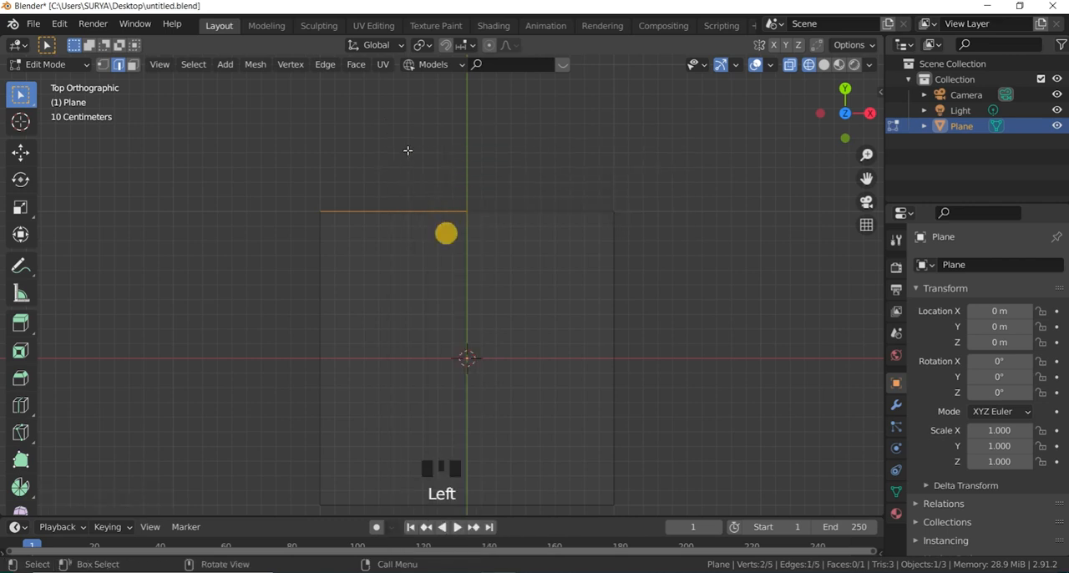
click(530, 235)
click(439, 238)
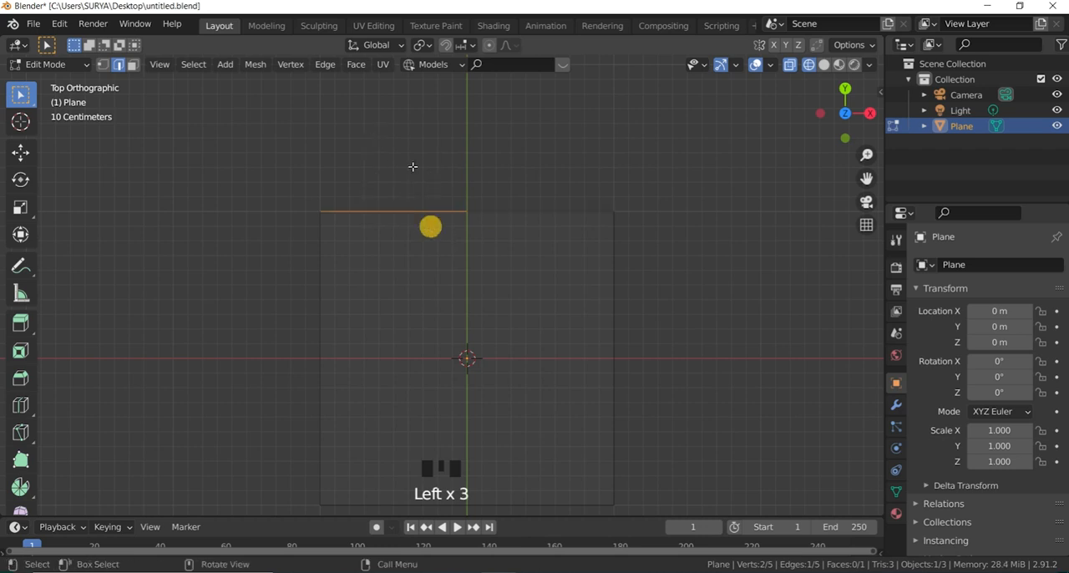
click(529, 244)
drag(468, 255, 369, 52)
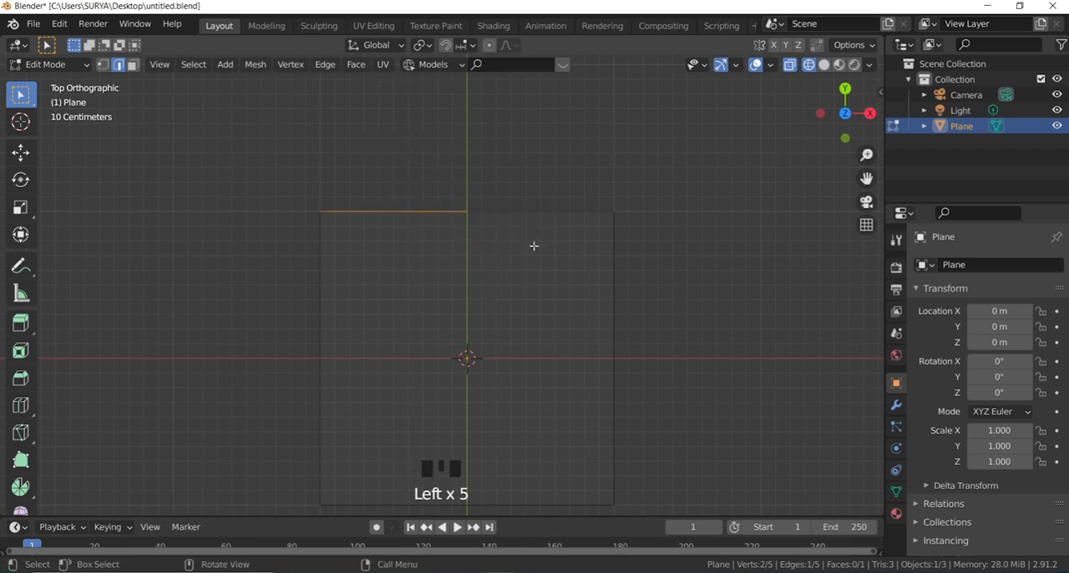
click(430, 241)
click(546, 158)
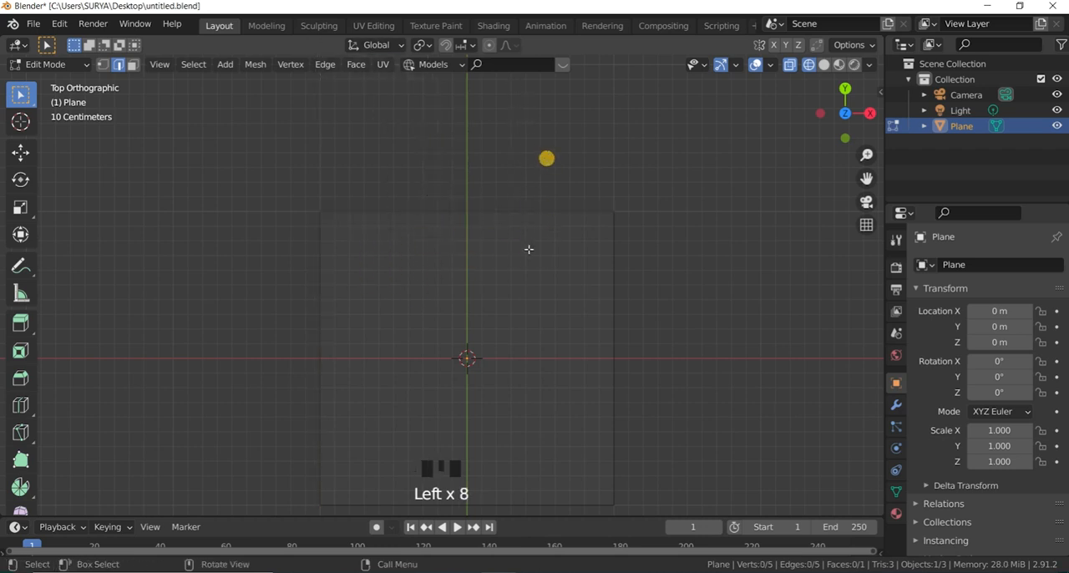
click(551, 166)
click(612, 179)
scroll(629, 258, down, 2)
click(639, 255)
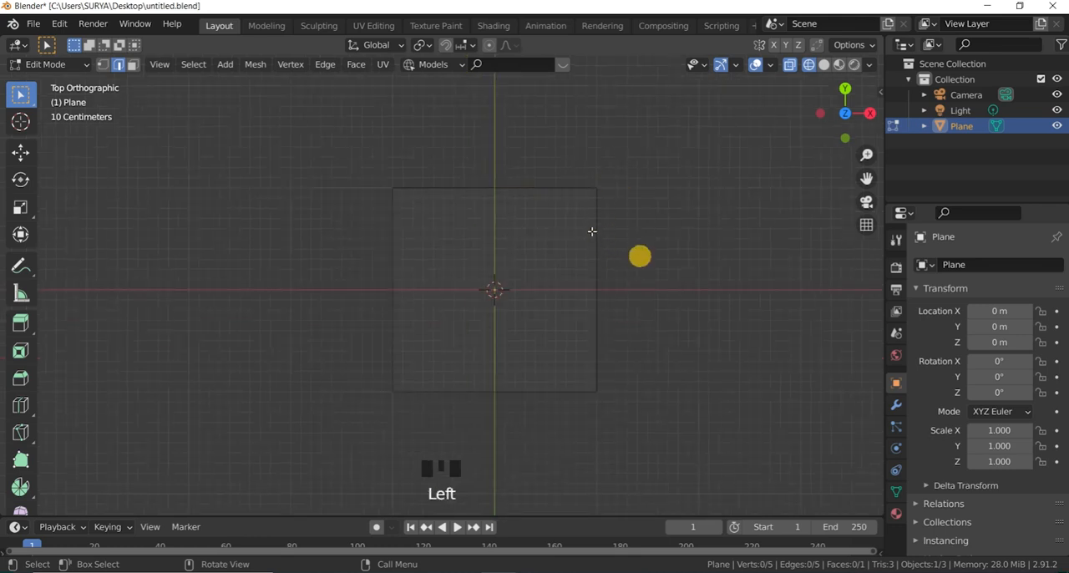
click(587, 232)
scroll(544, 208, up, 2)
click(544, 208)
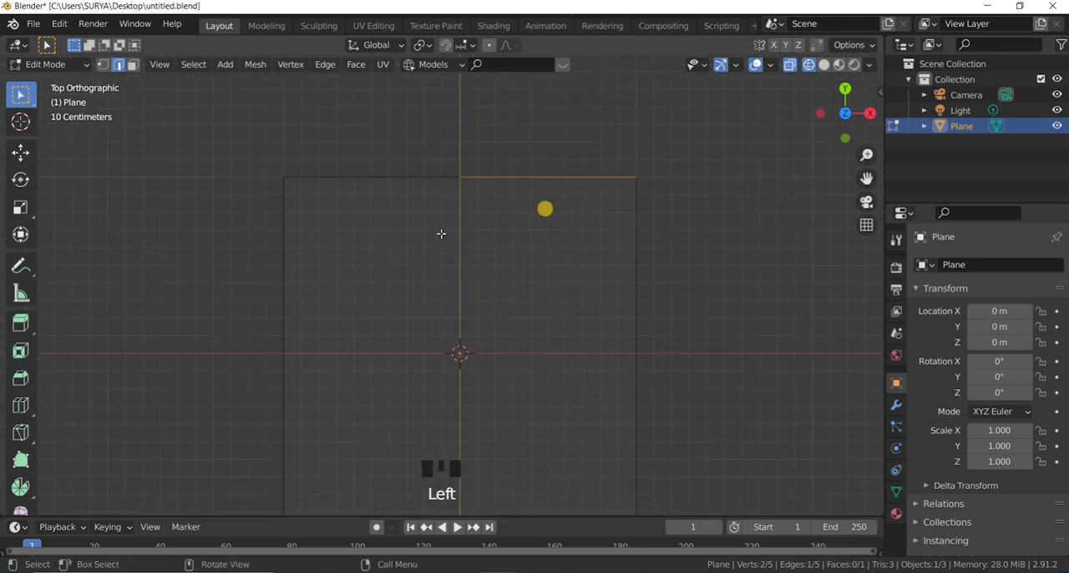
click(406, 208)
click(545, 205)
click(528, 154)
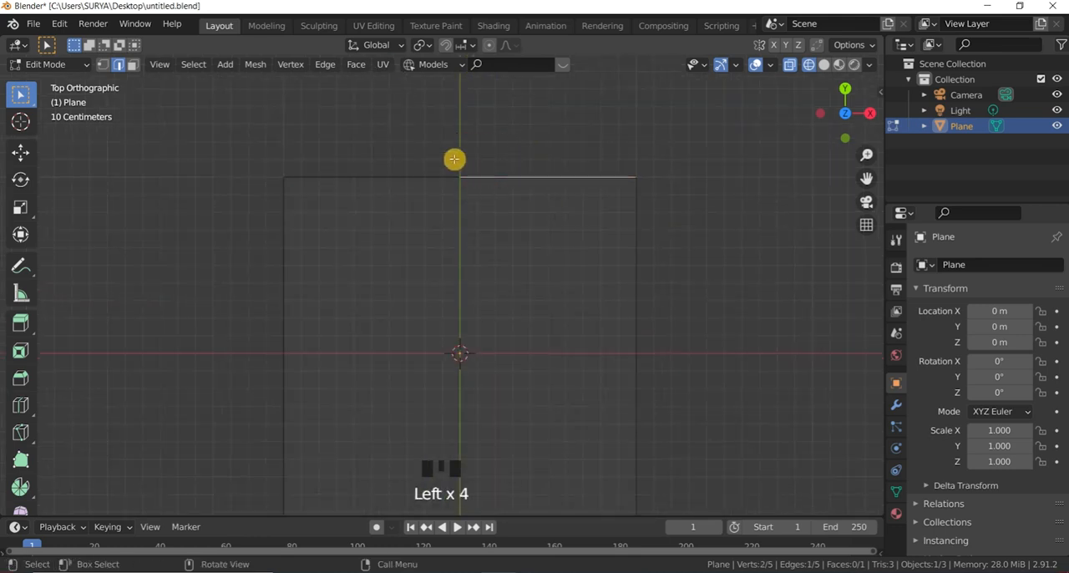
drag(478, 192, 449, 144)
click(499, 163)
Step: Select both halves of the upper edge together and inspect the division at its middle
scroll(465, 200, up, 3)
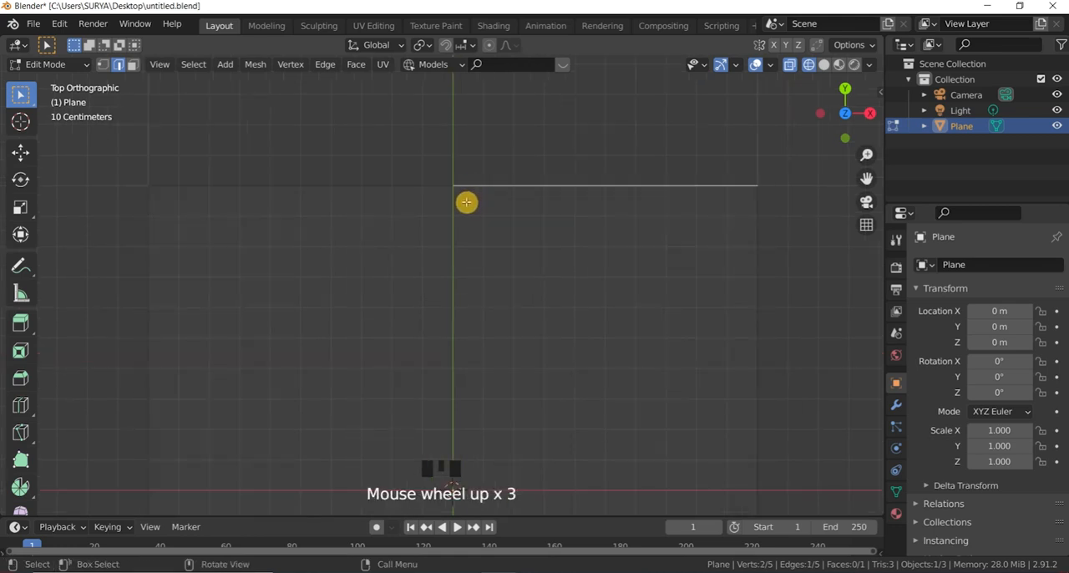
click(463, 198)
scroll(465, 194, up, 2)
scroll(466, 194, down, 3)
scroll(353, 200, down, 2)
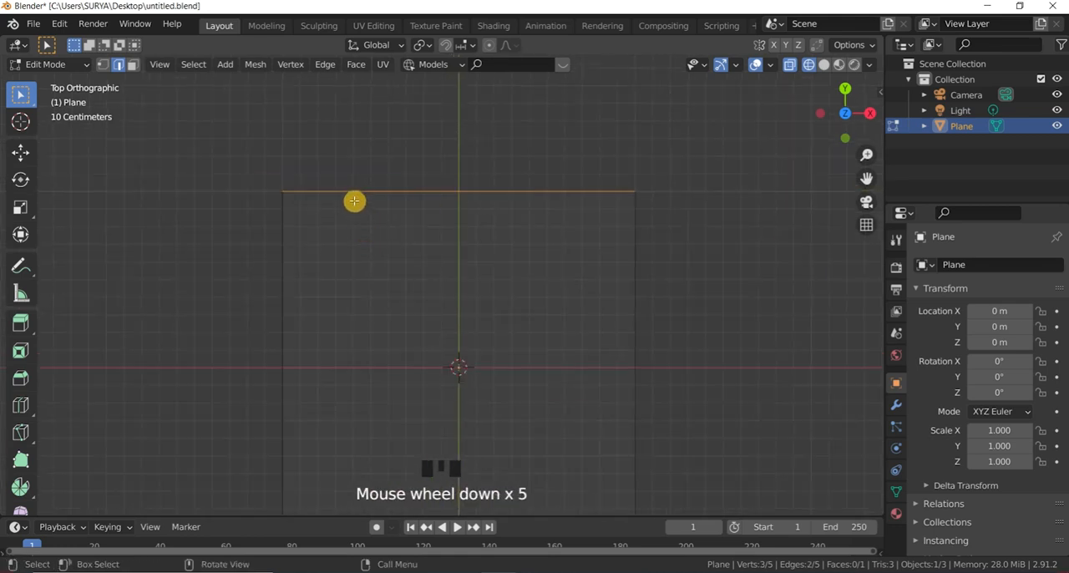
scroll(615, 201, down, 2)
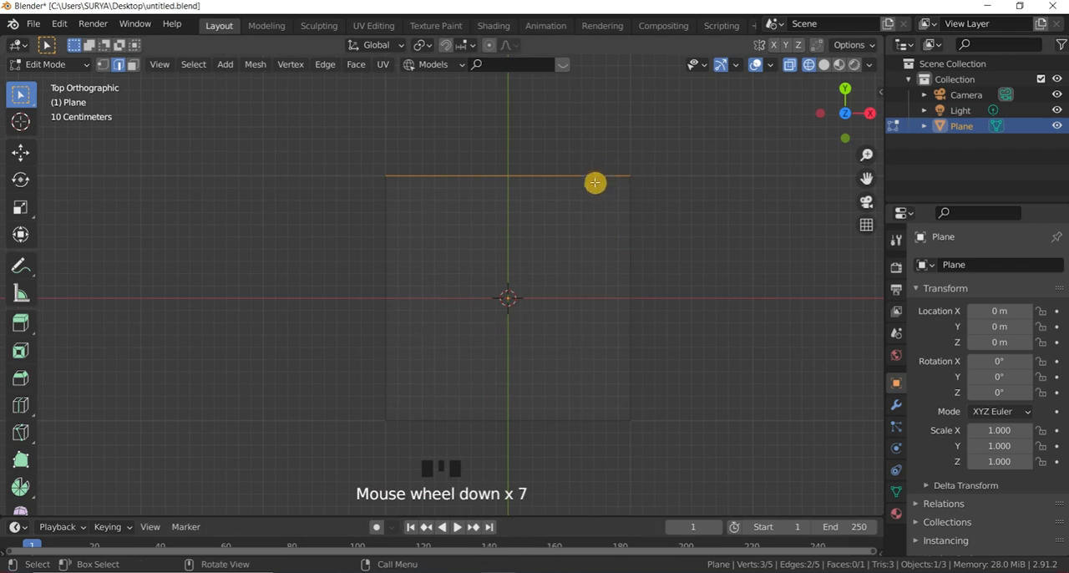
scroll(594, 181, up, 1)
Step: Change to vertex selection and select the midpoint vertex on the plane's upper edge
click(86, 74)
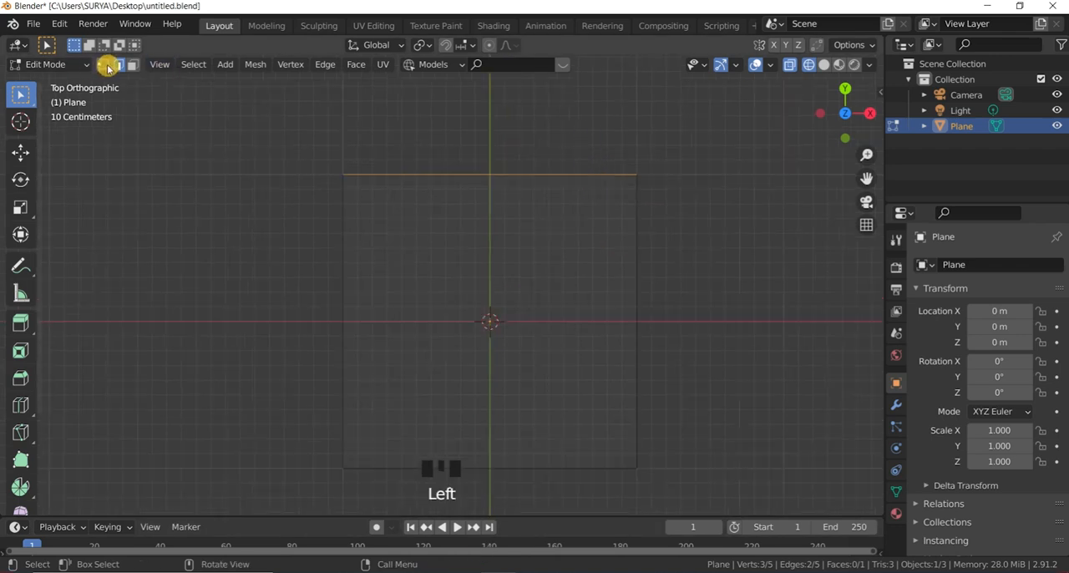
click(102, 65)
click(456, 158)
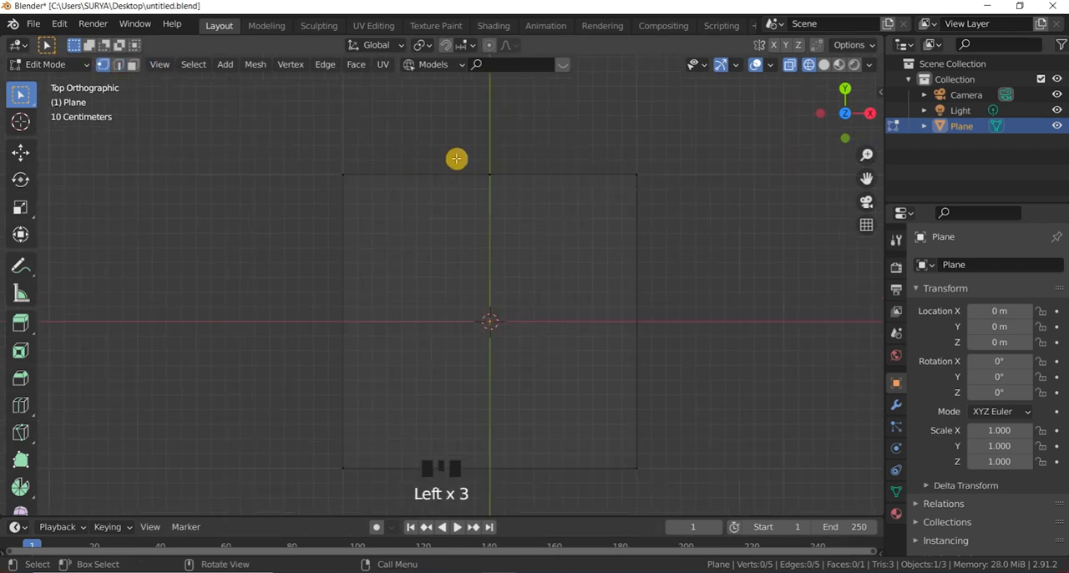
drag(460, 158, 513, 226)
scroll(491, 177, up, 2)
scroll(493, 180, up, 8)
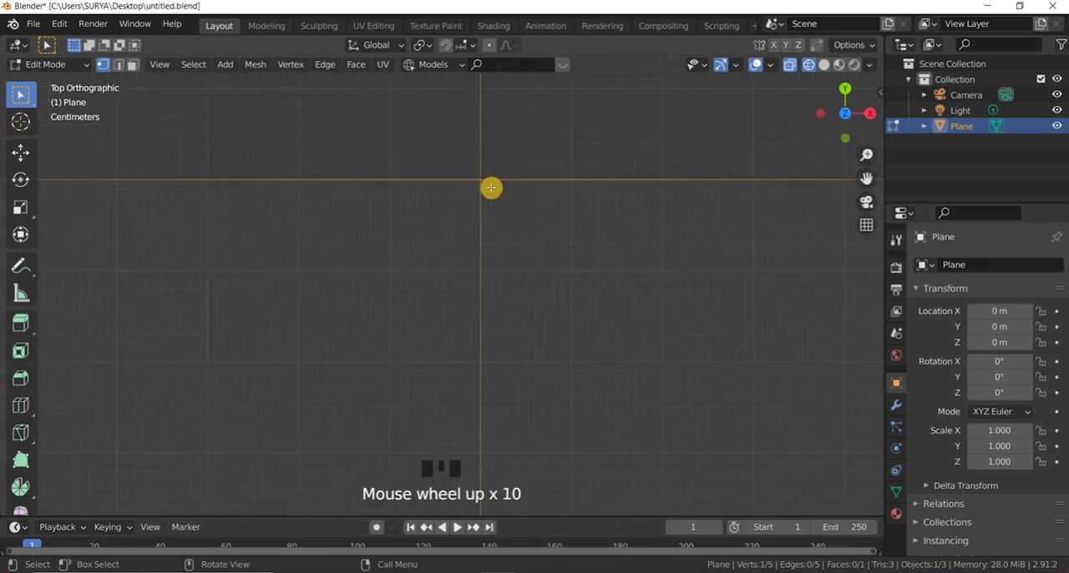
scroll(480, 167, down, 14)
click(503, 146)
scroll(482, 193, up, 2)
drag(466, 170, 488, 224)
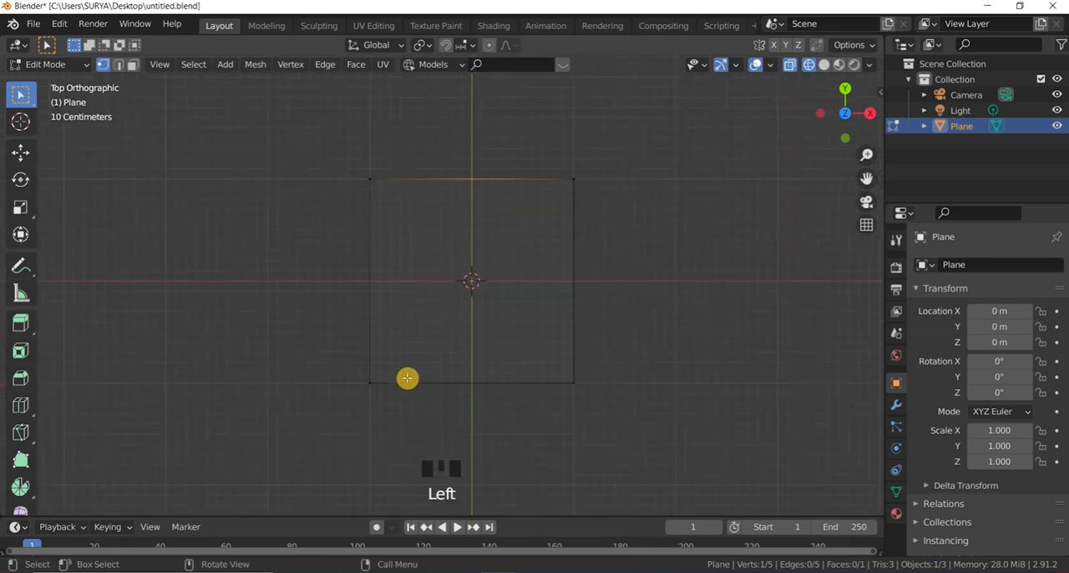
Step: Connect the upper edge's midpoint vertex to the plane's lower-left corner vertex with Connect Vertex Path
shift+drag(358, 371, 396, 394)
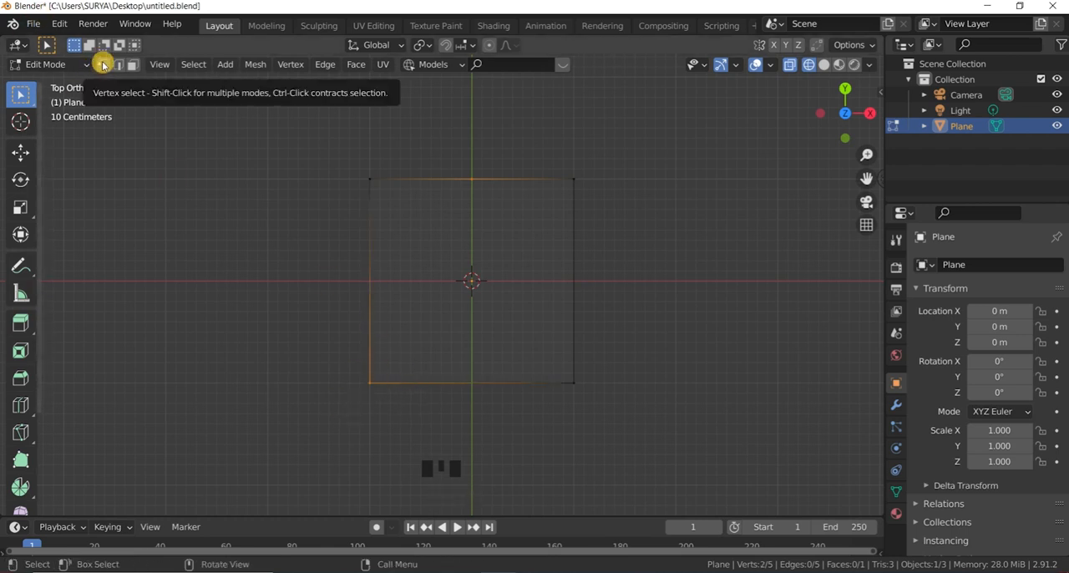
right_click(438, 234)
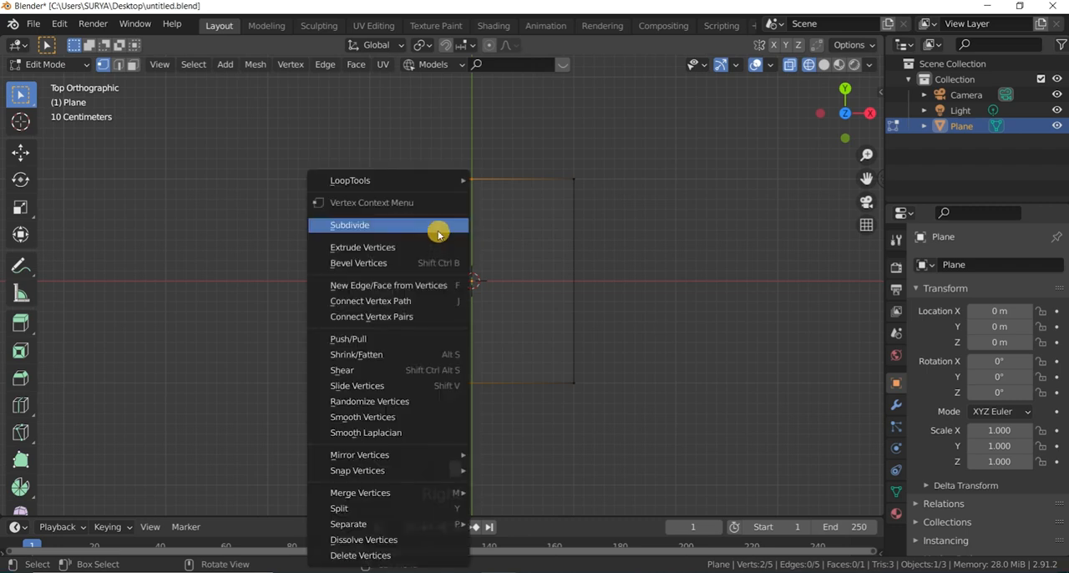
click(420, 305)
click(610, 240)
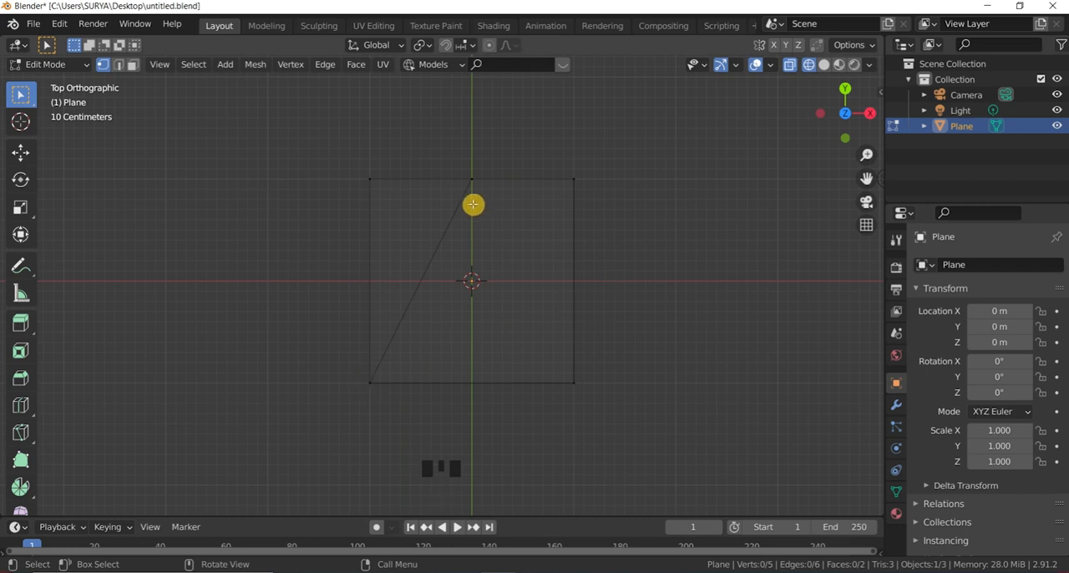
Step: Connect the upper midpoint vertex to the plane's lower-right corner vertex with Connect Vertex Path
click(472, 171)
shift+drag(553, 365, 597, 430)
right_click(568, 389)
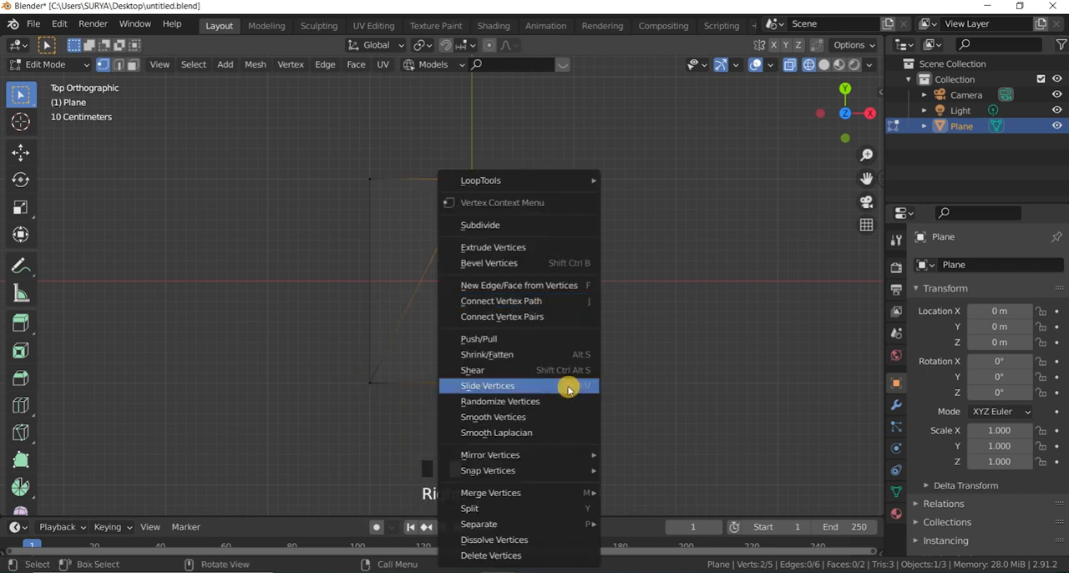
click(561, 301)
click(684, 231)
Step: Delete the plane's upper-right and upper-left corner vertices so only the central triangle is left
click(590, 164)
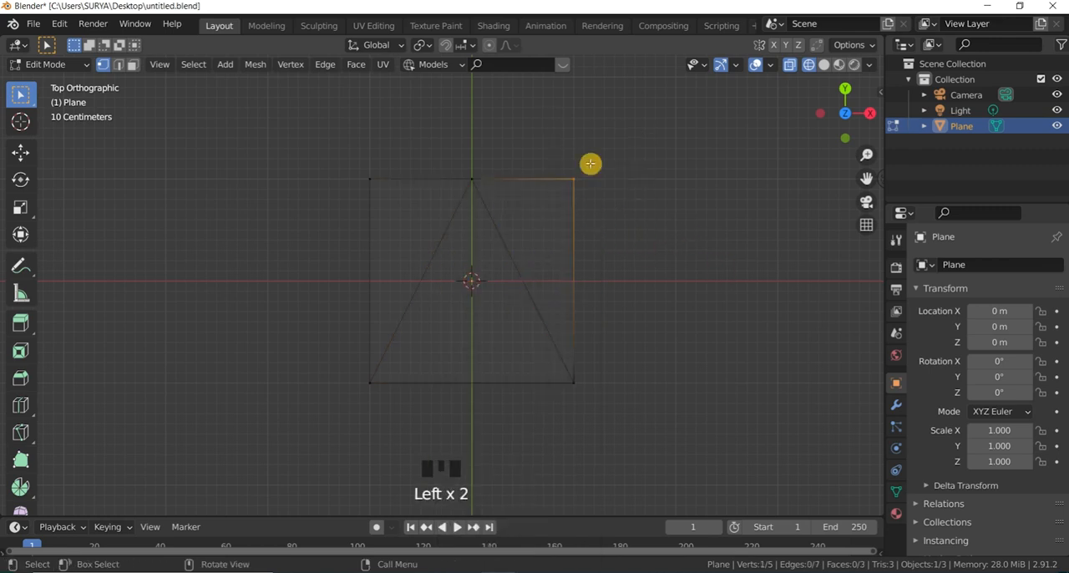
key(x)
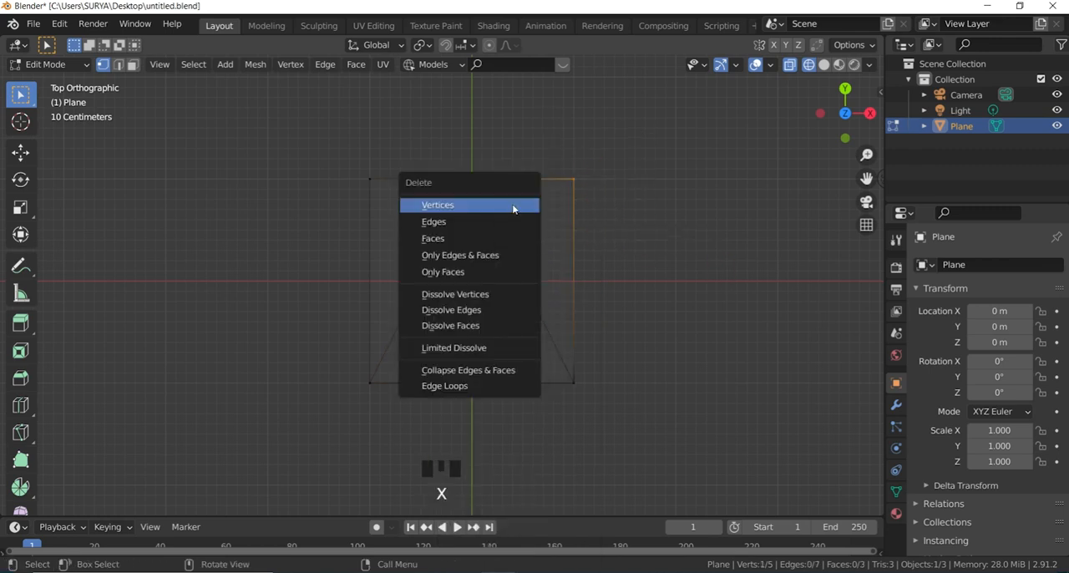
click(418, 205)
click(334, 176)
key(x)
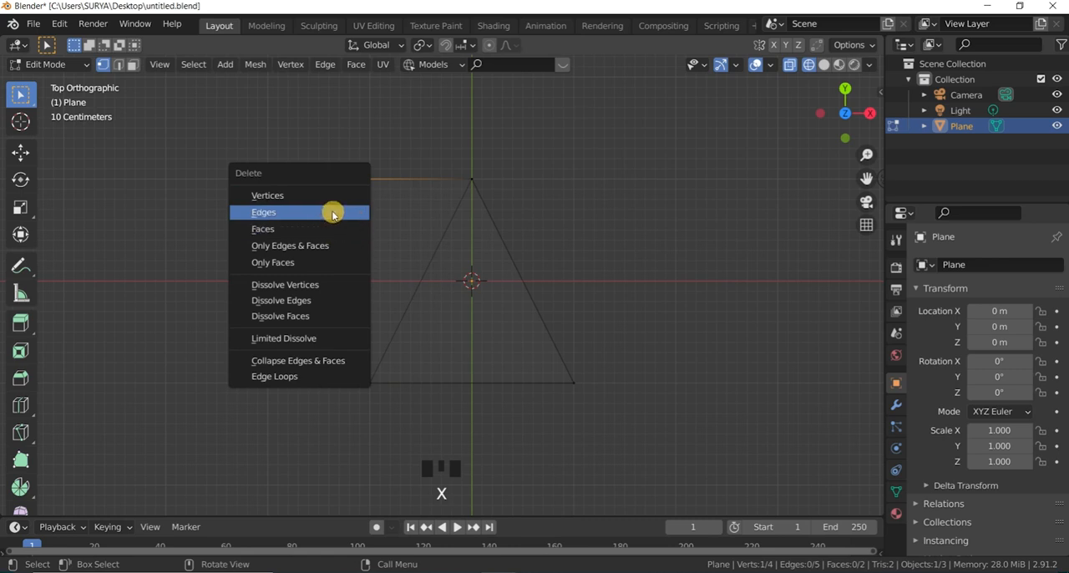
click(329, 200)
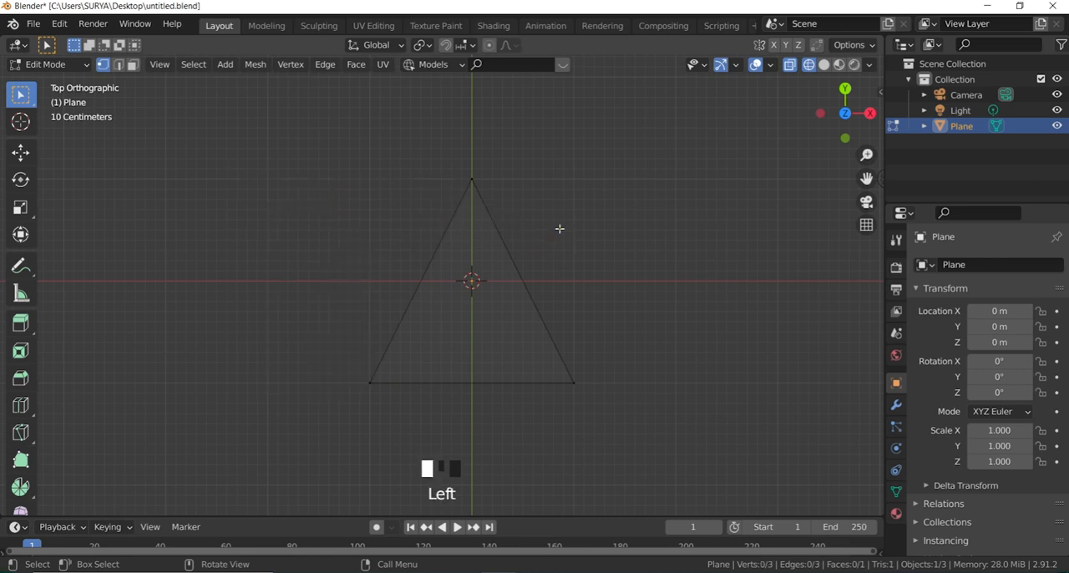
Step: Round all three triangle corners with a vertex bevel of 5 segments and a width of about 0.25 m
drag(237, 115, 636, 452)
click(637, 270)
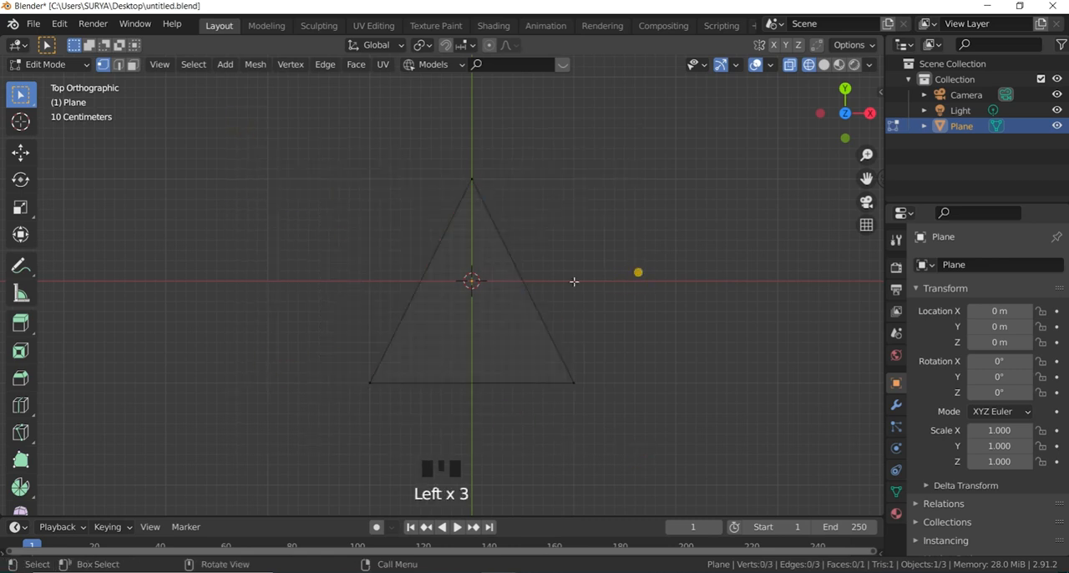
click(294, 102)
click(513, 215)
shift+click(339, 349)
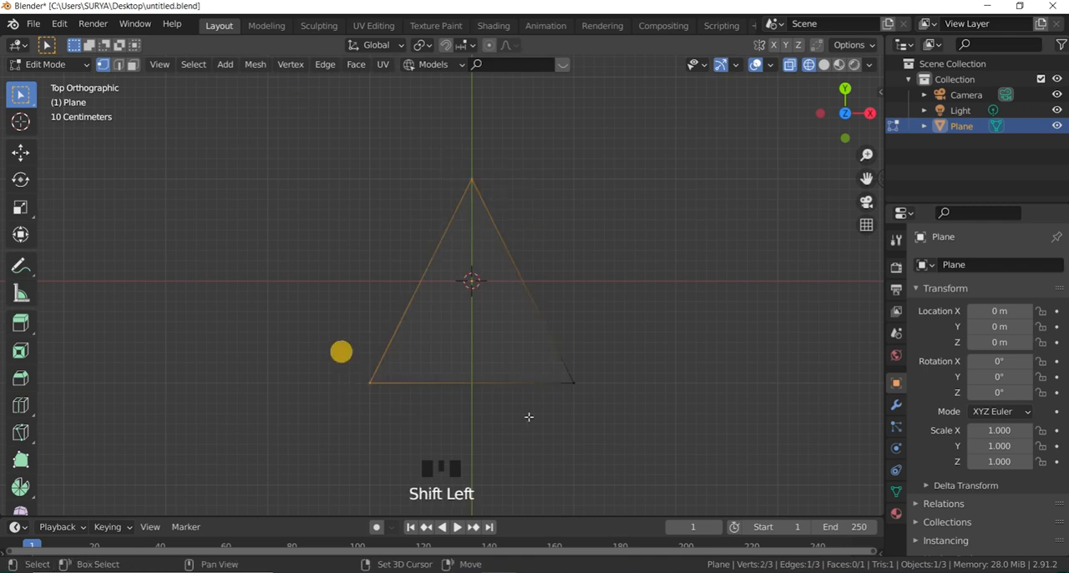
shift+click(544, 365)
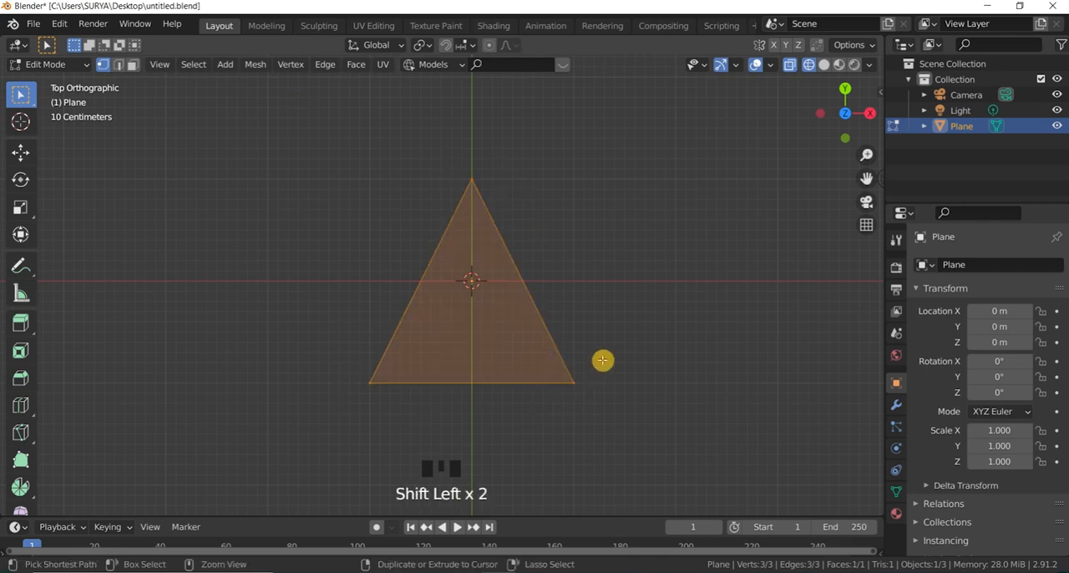
key(ctrl+b)
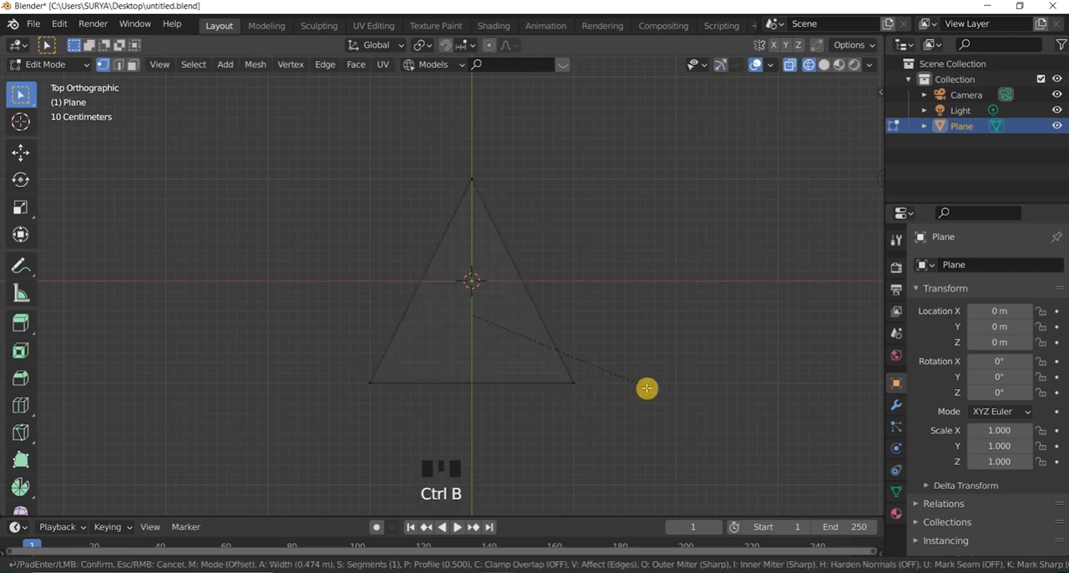
key(v)
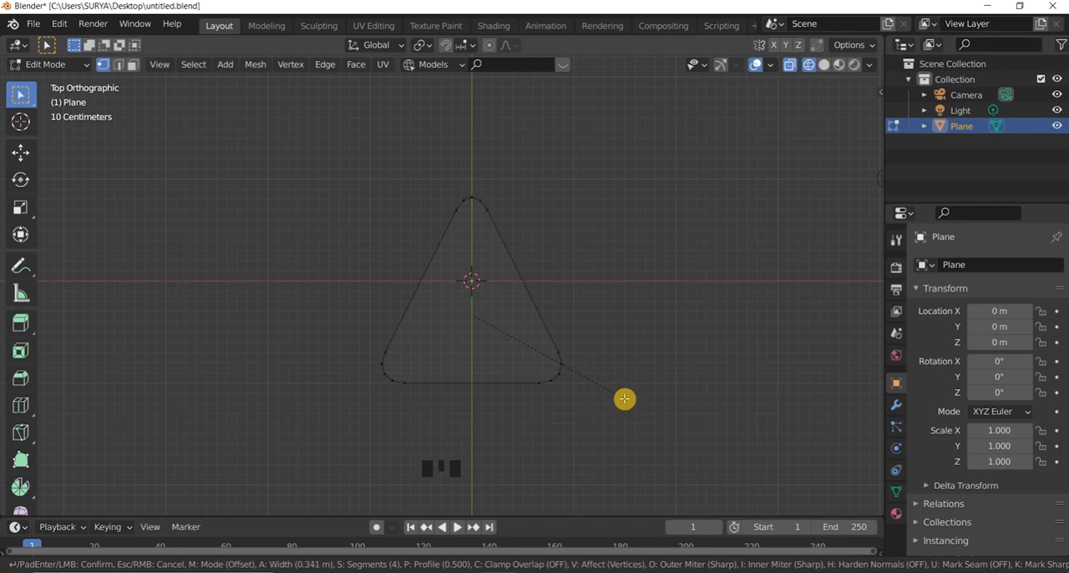
scroll(624, 399, up, 2)
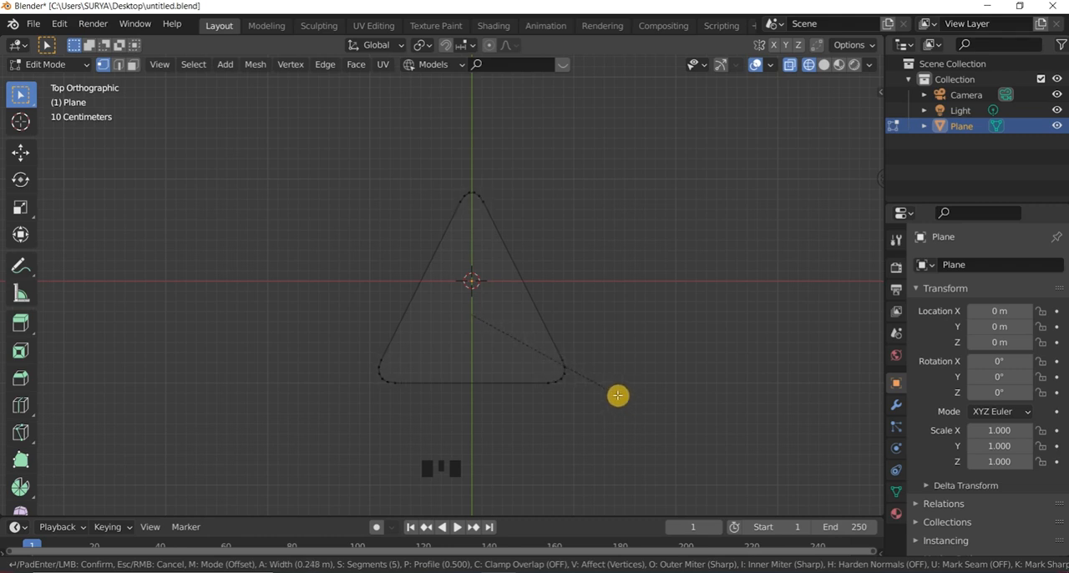
click(617, 395)
scroll(651, 317, down, 2)
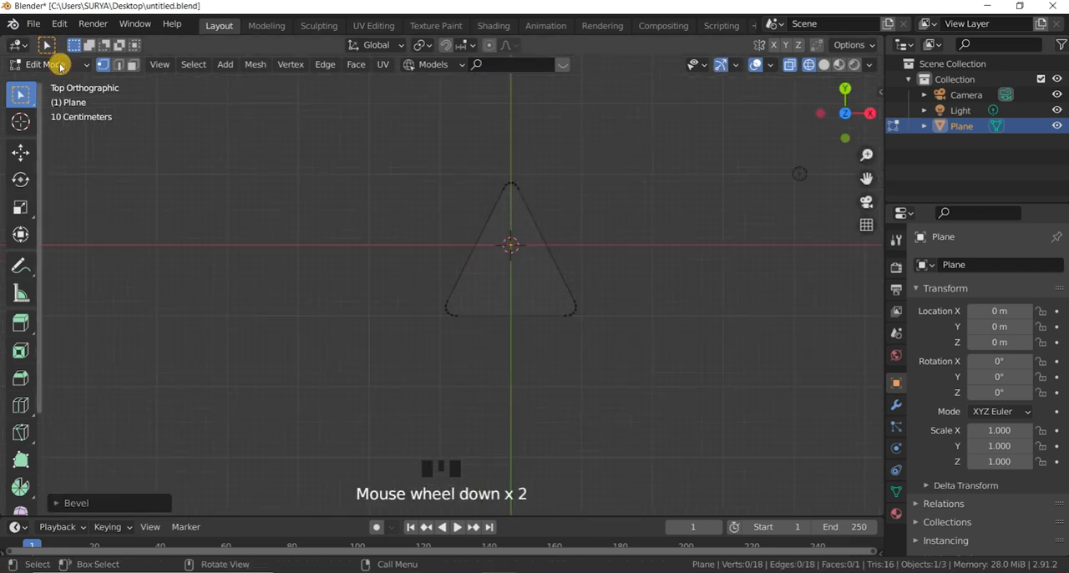
Step: Switch to Object Mode and scale the rounded triangle up to about 1.165
click(52, 64)
click(53, 82)
scroll(633, 303, up, 1)
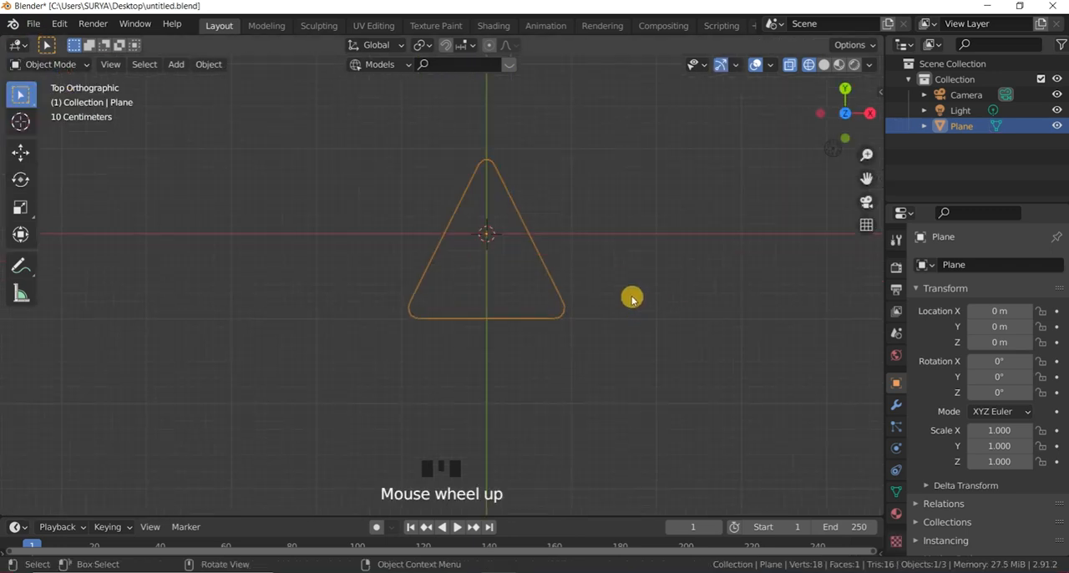
key(s)
click(652, 311)
scroll(537, 255, down, 3)
scroll(596, 241, up, 2)
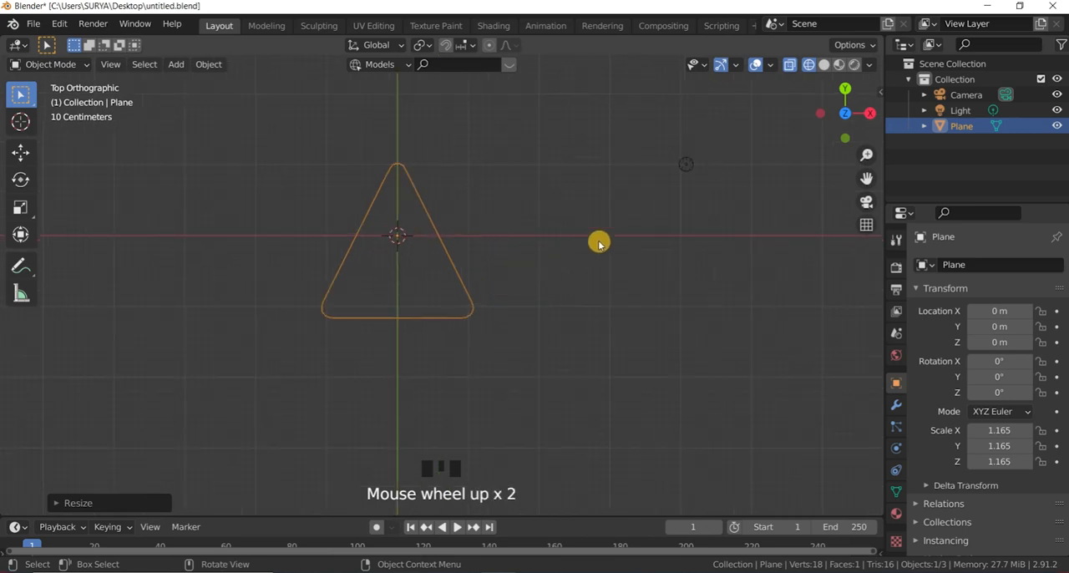
scroll(511, 262, down, 2)
scroll(544, 237, up, 2)
click(552, 231)
drag(529, 286, 457, 258)
scroll(566, 238, down, 2)
click(31, 77)
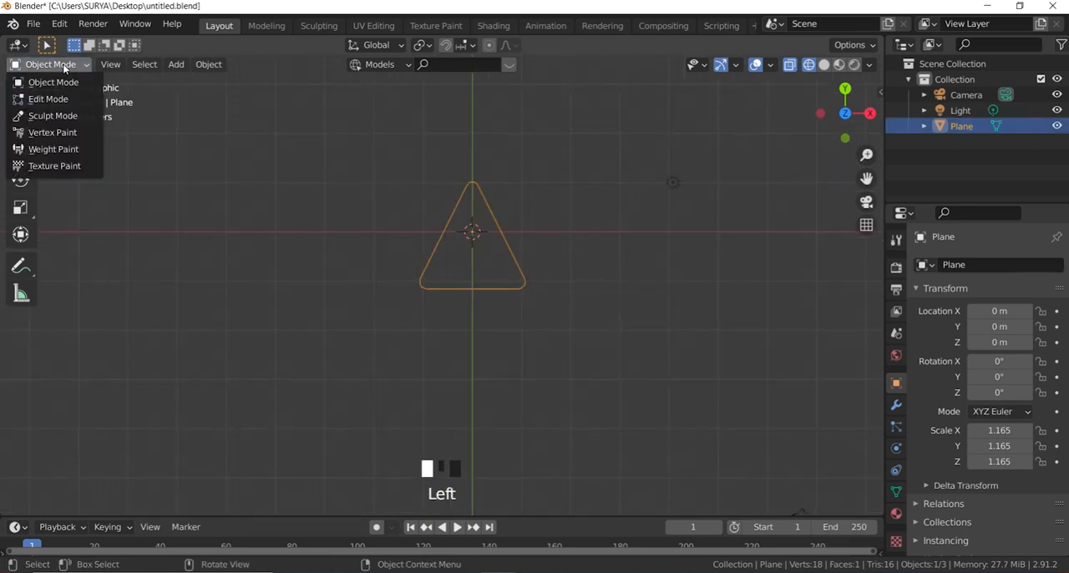
click(63, 64)
scroll(535, 280, up, 1)
scroll(535, 280, up, 1)
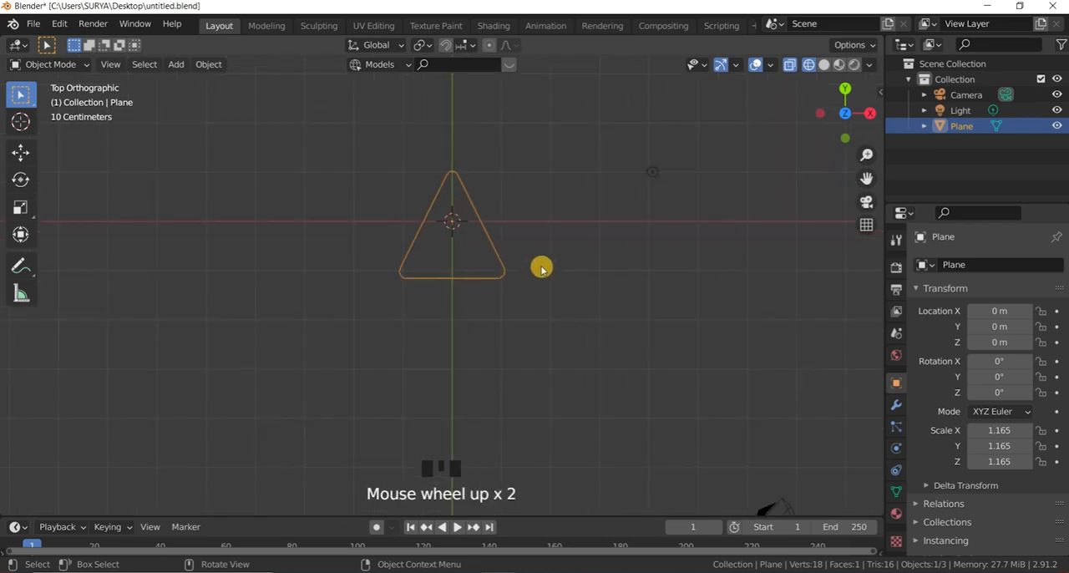
Step: Add a Bezier circle at the origin and scale it down to about 0.178
key(shift+a)
mouse_move(528, 278)
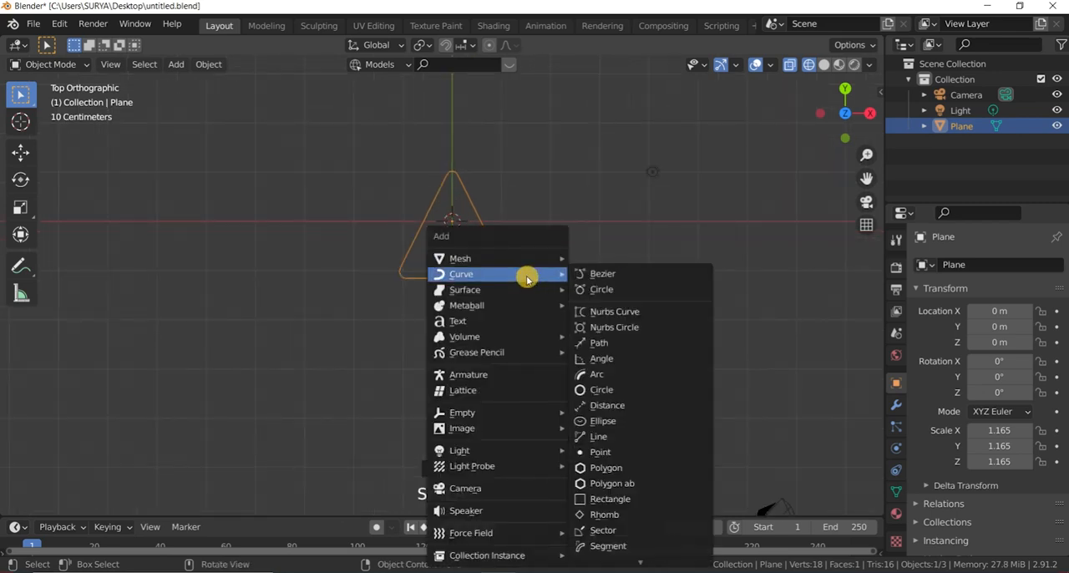
click(601, 290)
key(s)
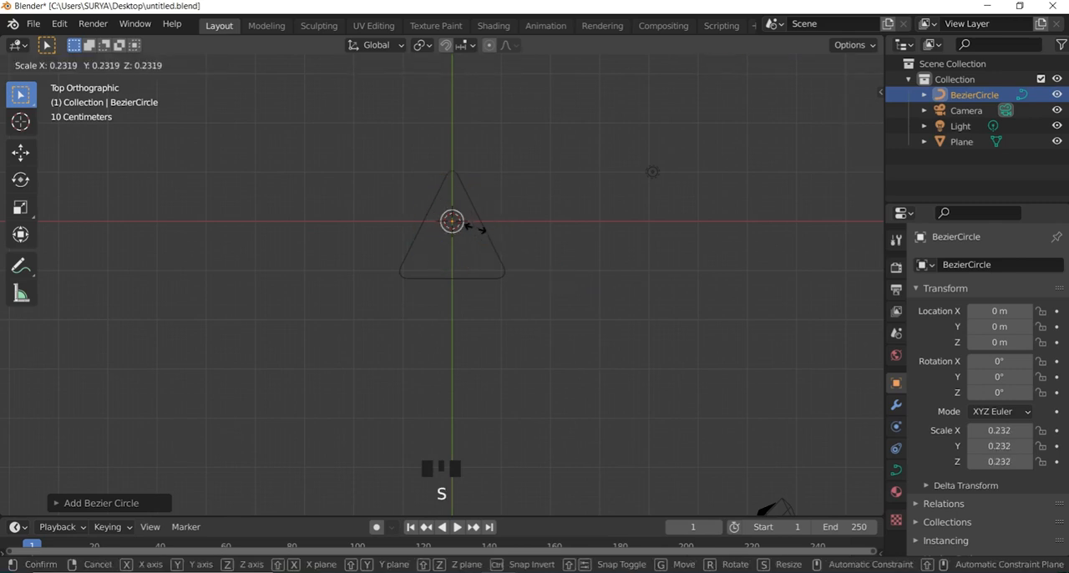
click(470, 238)
scroll(473, 256, up, 2)
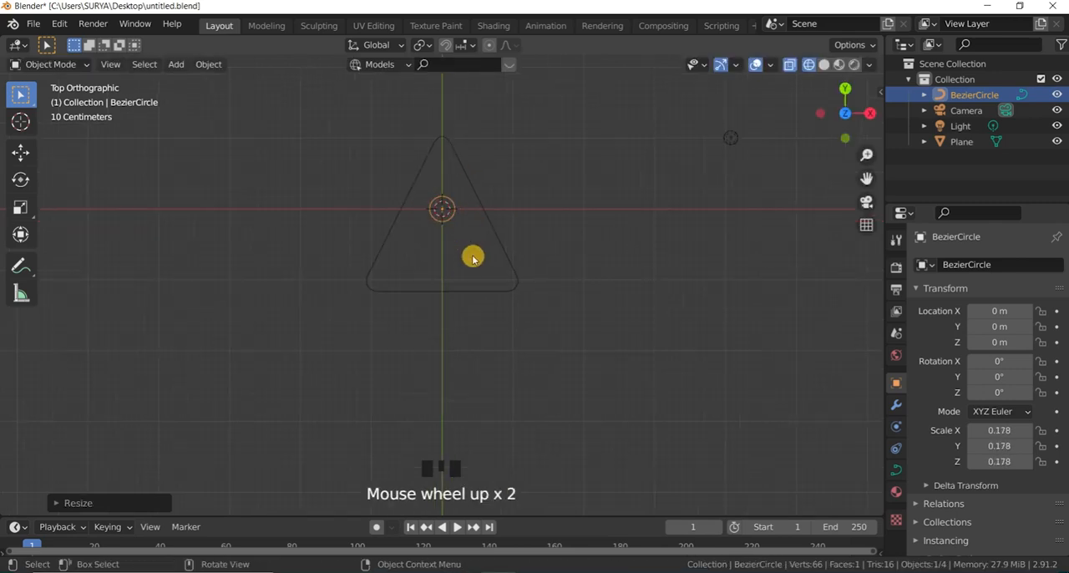
Step: Move the Bezier circle along the X axis to about 1.96 m, beside the triangle
key(g)
key(x)
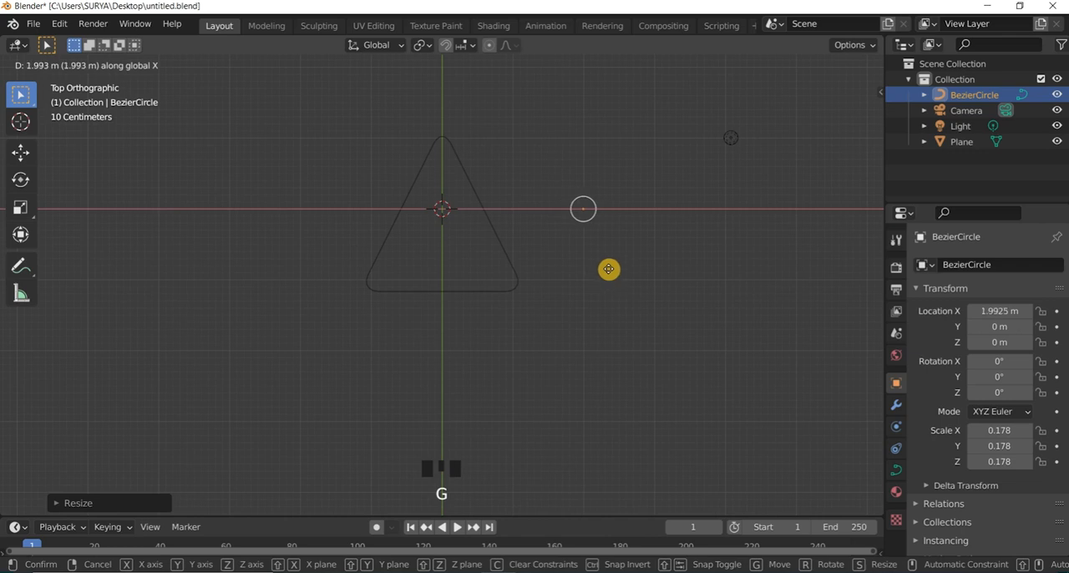
click(609, 268)
scroll(608, 269, down, 1)
scroll(601, 270, up, 2)
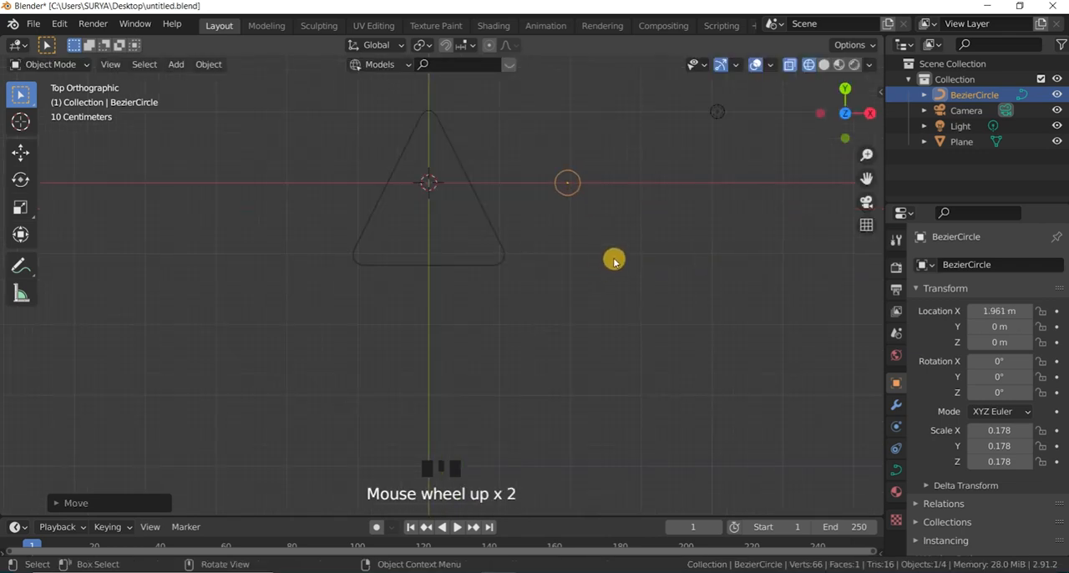
Step: Move the Bezier circle along the Y axis to about -1.91 m, below the triangle
key(y)
drag(608, 244, 527, 114)
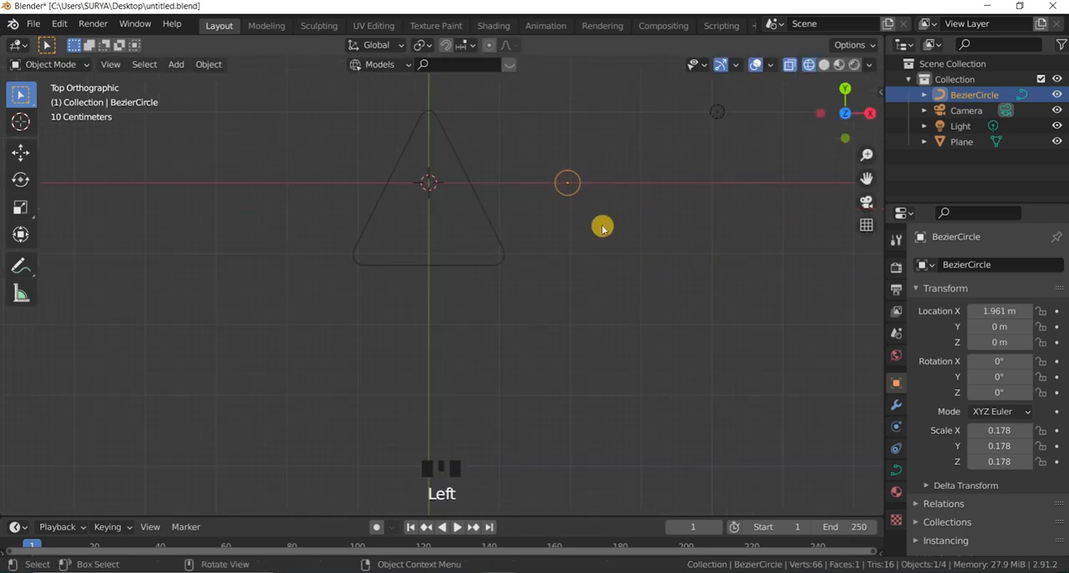
key(g)
click(588, 363)
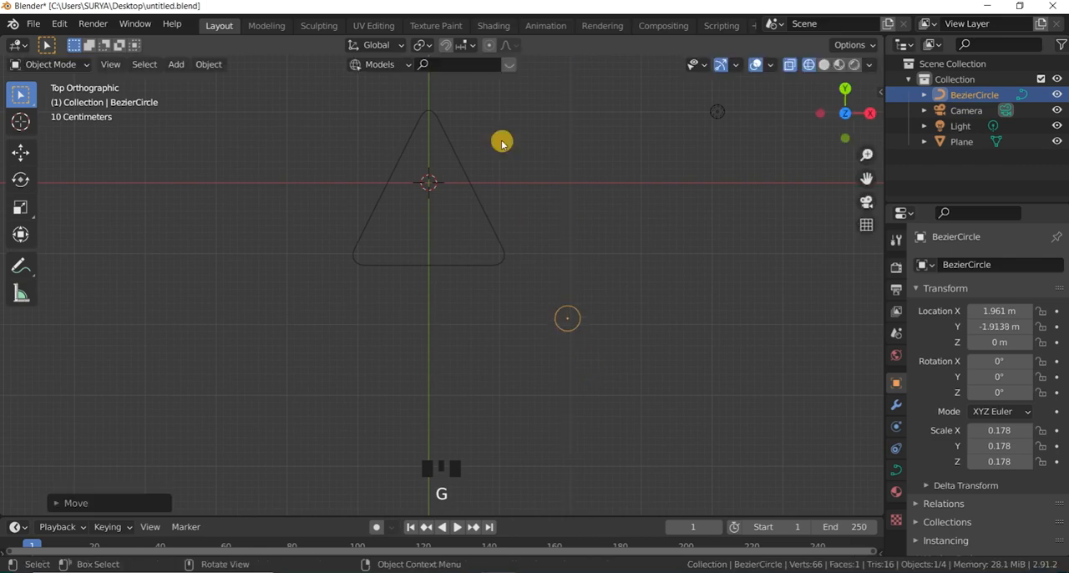
scroll(435, 142, down, 2)
scroll(531, 249, up, 2)
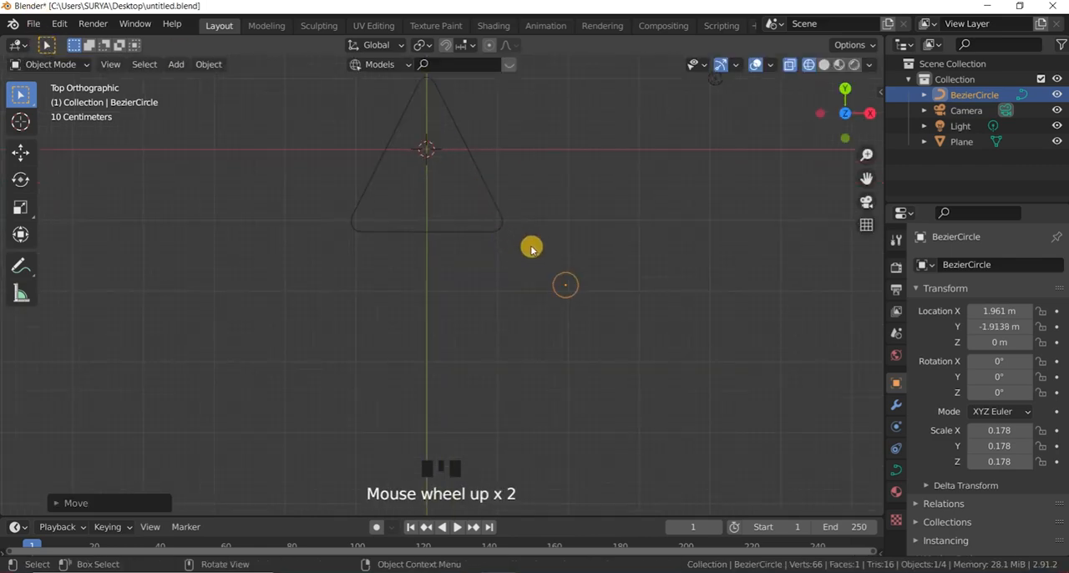
Step: Select the rounded triangle and the Bezier circle in turn to examine them as separate objects
click(593, 291)
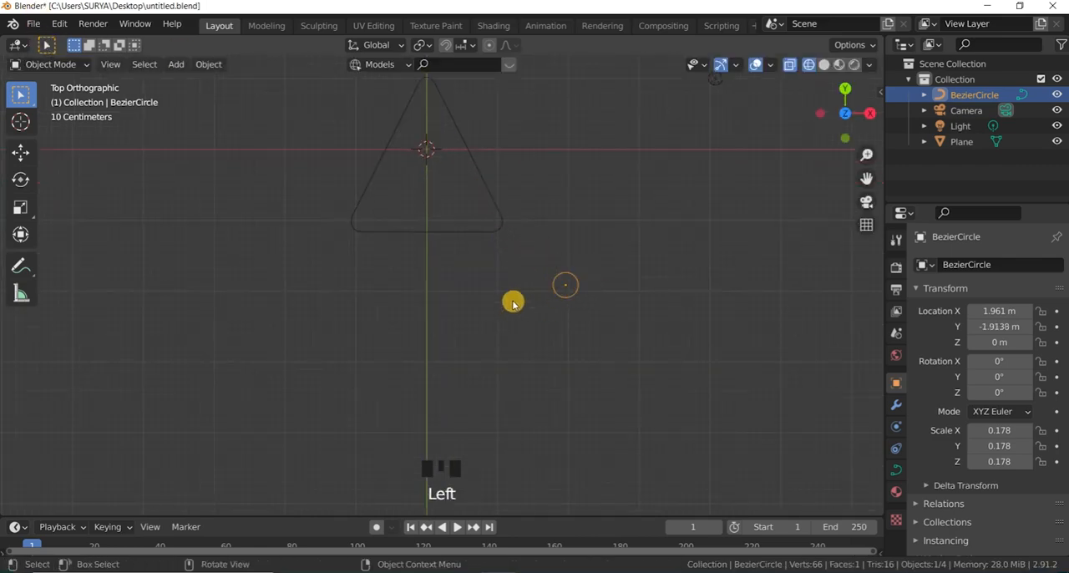
scroll(513, 304, down, 2)
click(444, 166)
scroll(473, 199, up, 2)
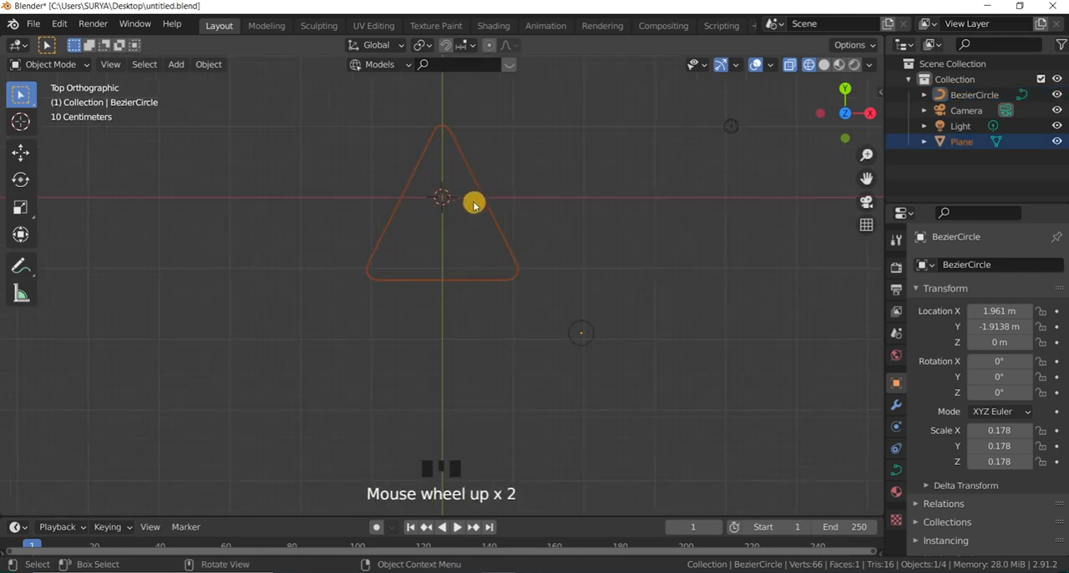
scroll(493, 196, down, 3)
scroll(499, 198, up, 2)
click(529, 186)
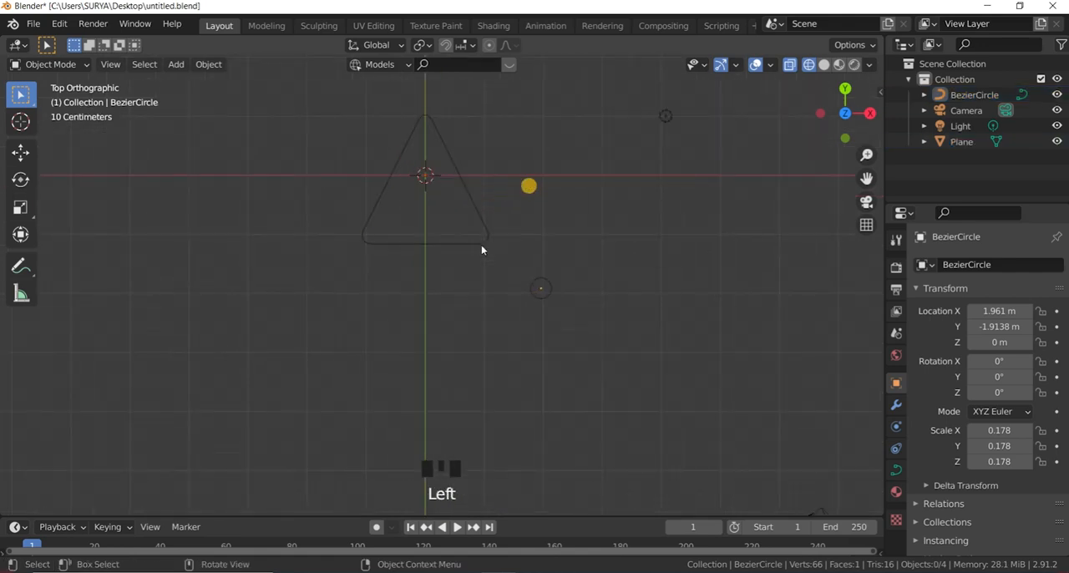
drag(492, 224, 428, 175)
drag(558, 308, 513, 263)
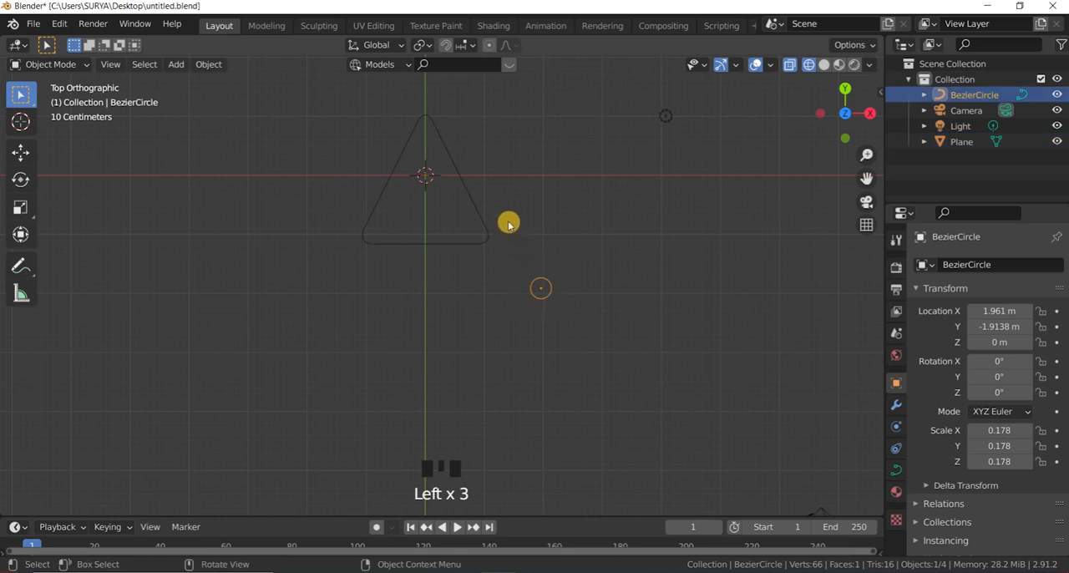
drag(493, 200, 451, 184)
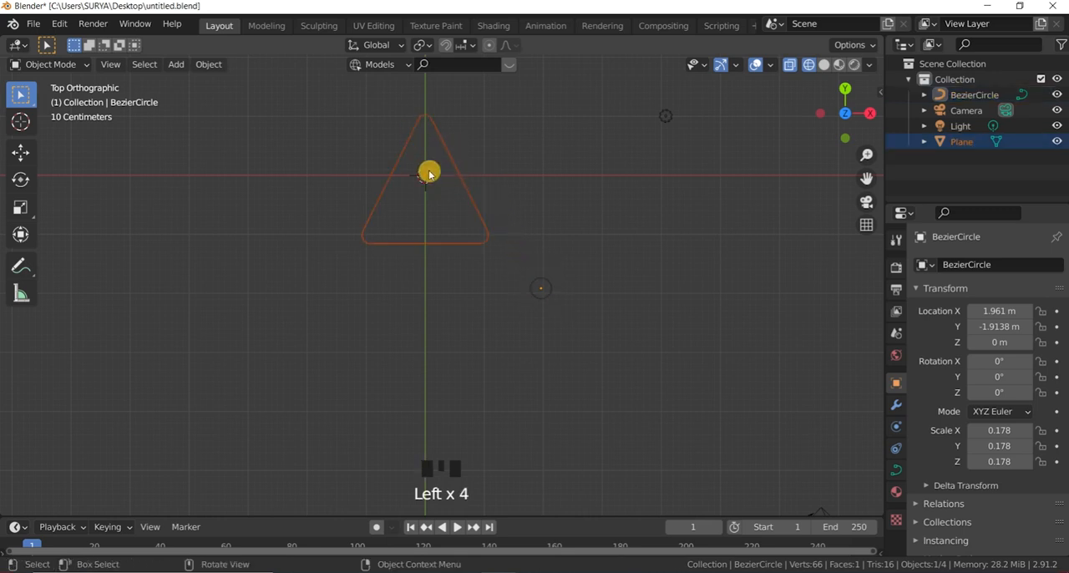
scroll(431, 173, up, 1)
scroll(444, 183, down, 1)
click(620, 278)
scroll(573, 318, up, 2)
drag(572, 318, 513, 208)
click(545, 294)
scroll(501, 255, down, 2)
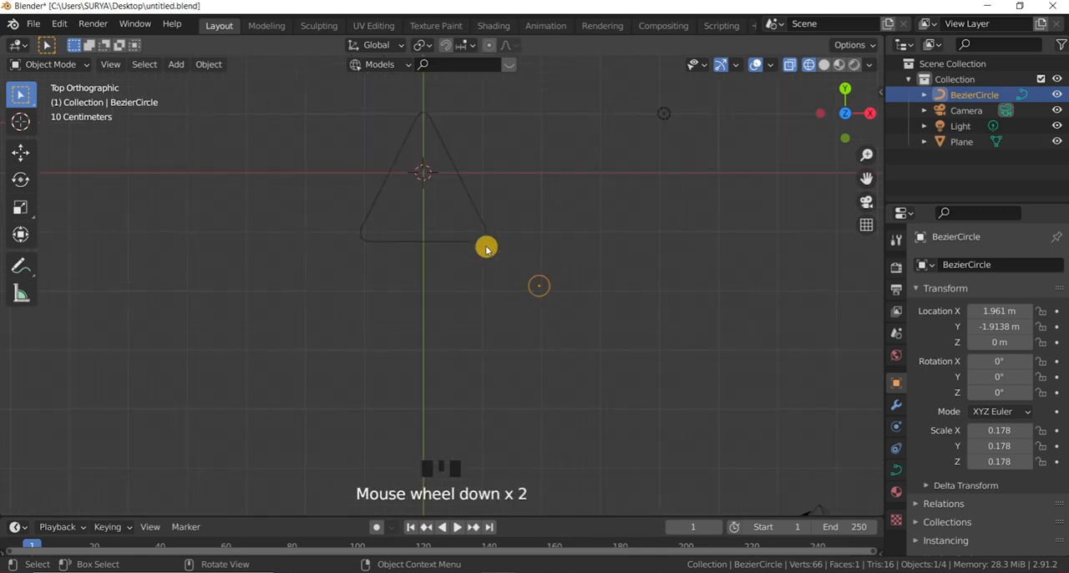
Step: Browse the mesh and curve object types available for adding, without adding anything
key(shift+a)
mouse_move(485, 194)
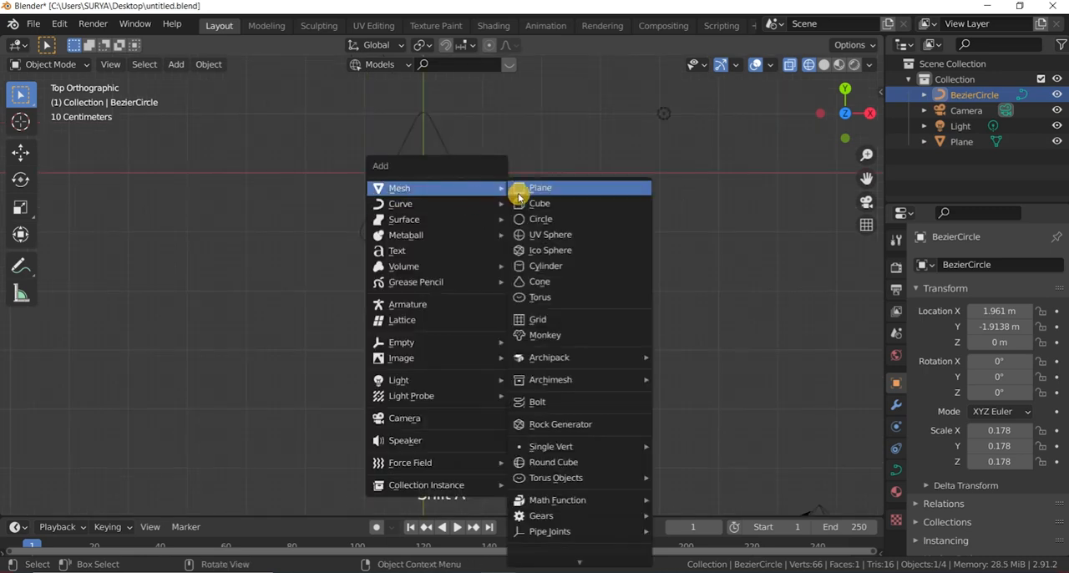
mouse_move(417, 204)
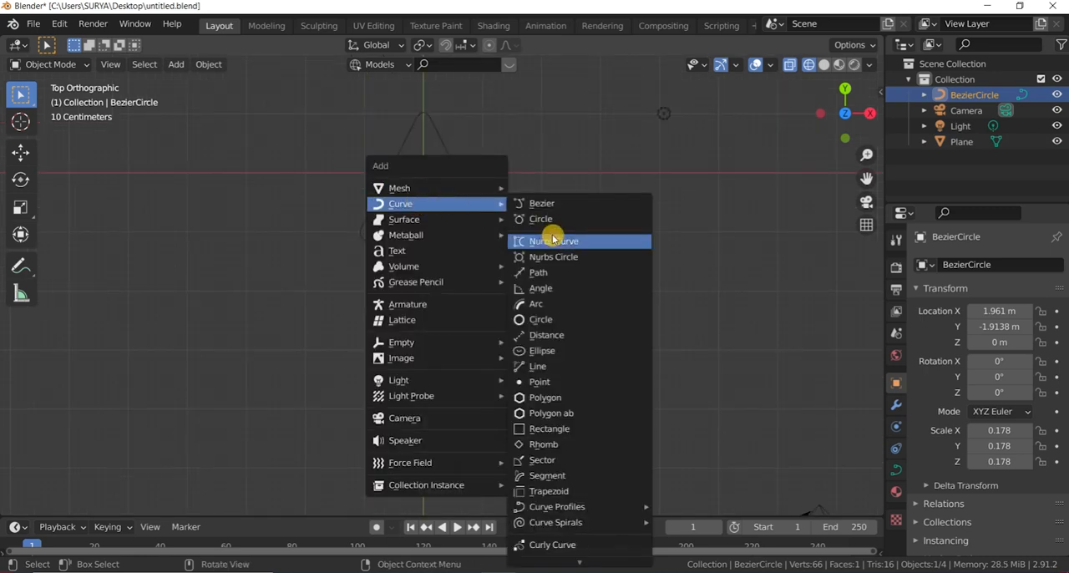
scroll(544, 285, up, 1)
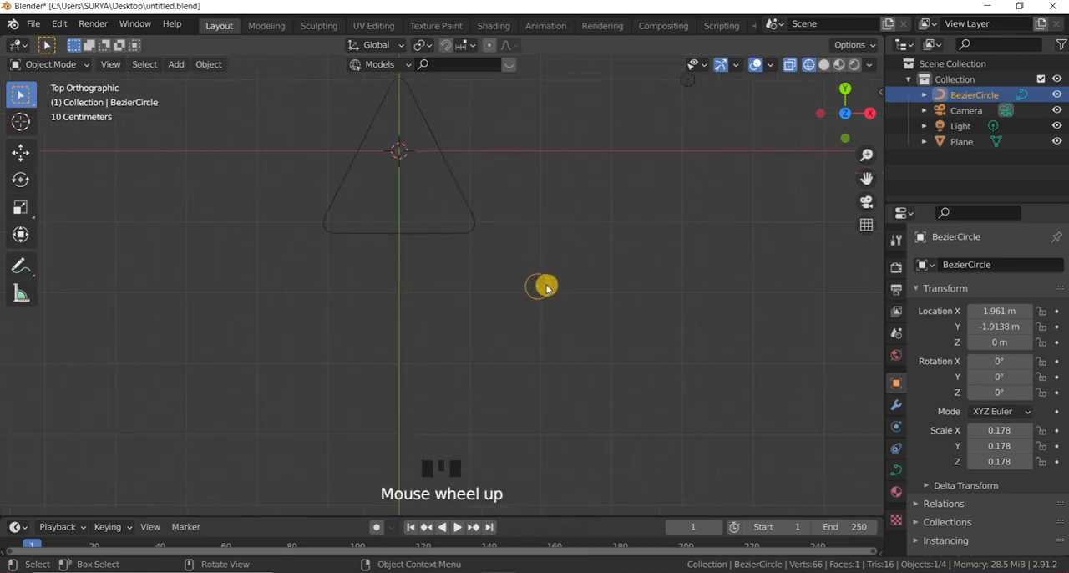
scroll(543, 285, down, 1)
Step: Examine the Bezier circle in Edit Mode and return to Object Mode
click(788, 365)
click(543, 287)
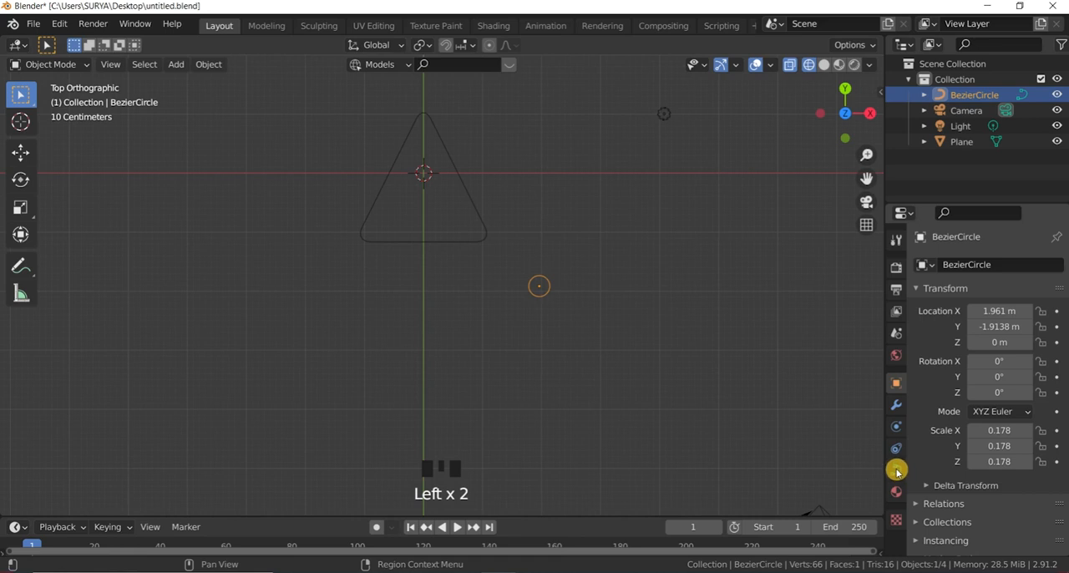
click(760, 310)
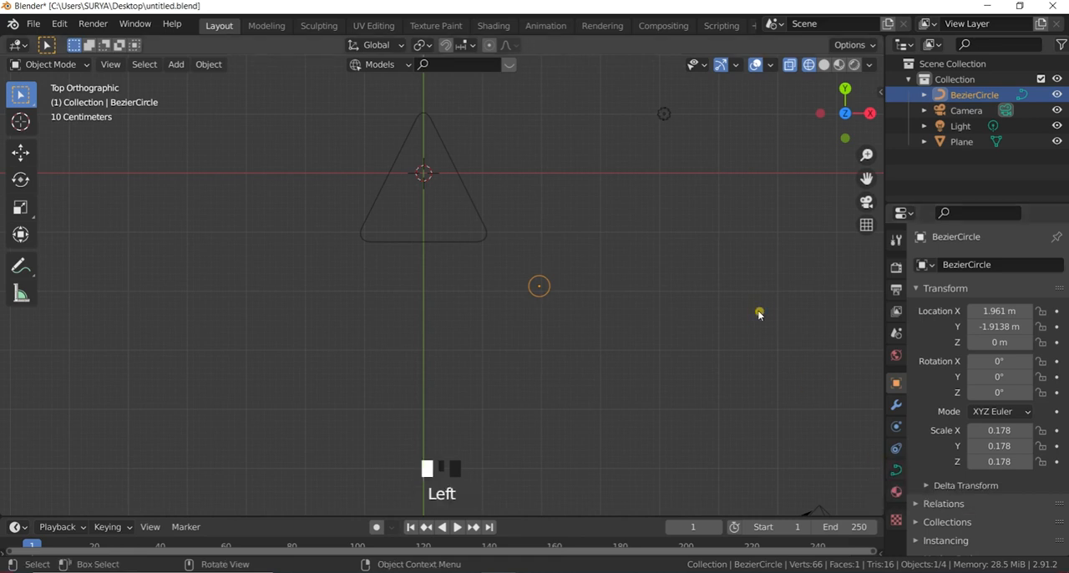
click(424, 173)
click(520, 184)
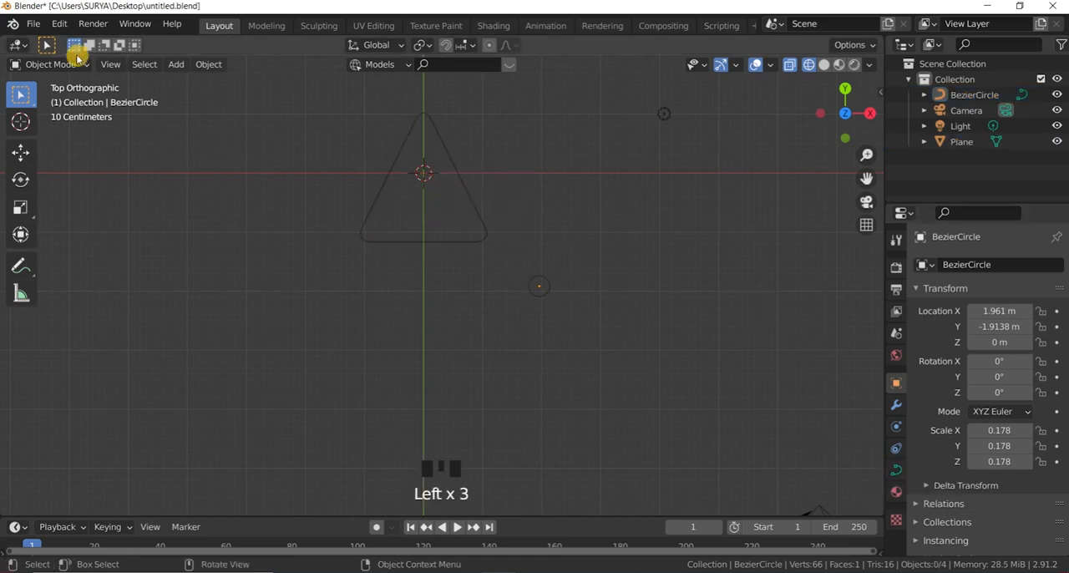
click(67, 61)
click(60, 90)
click(63, 67)
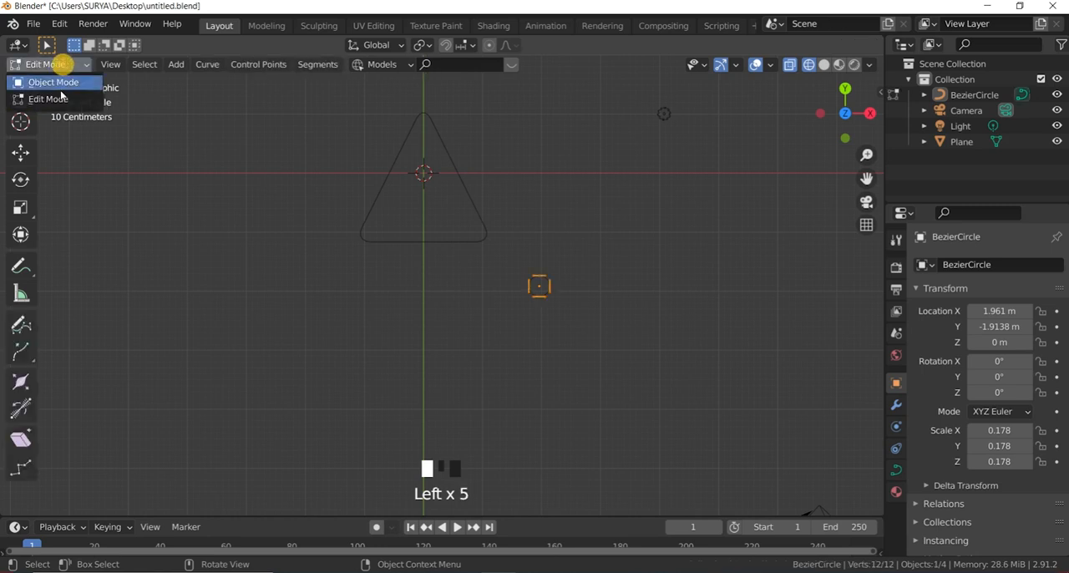
click(54, 78)
Step: Check Edit Mode once more, return to Object Mode and select the rounded triangle to examine its object data type
drag(475, 185, 436, 160)
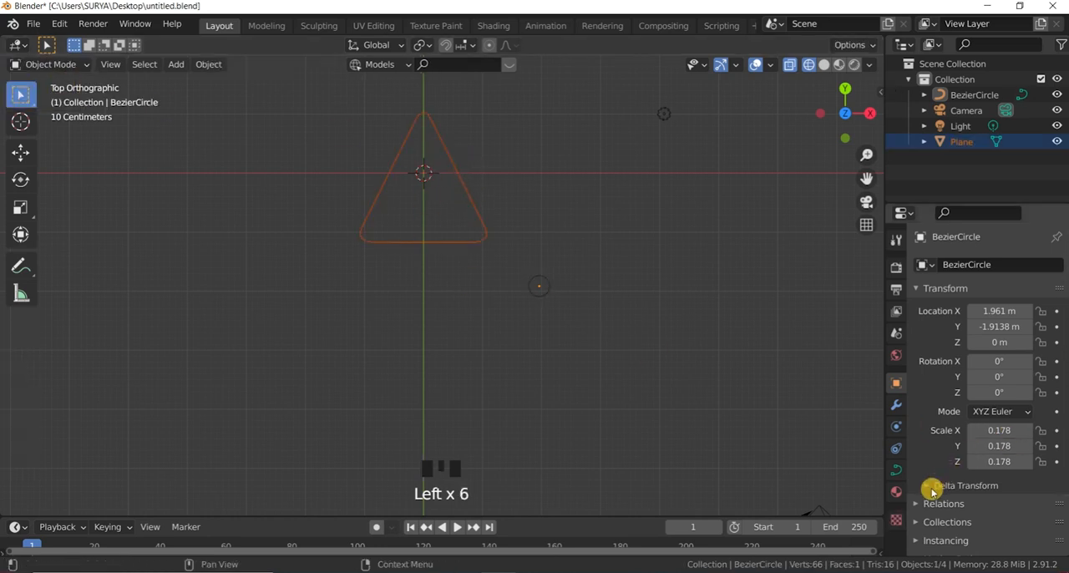
click(473, 151)
click(58, 67)
click(62, 97)
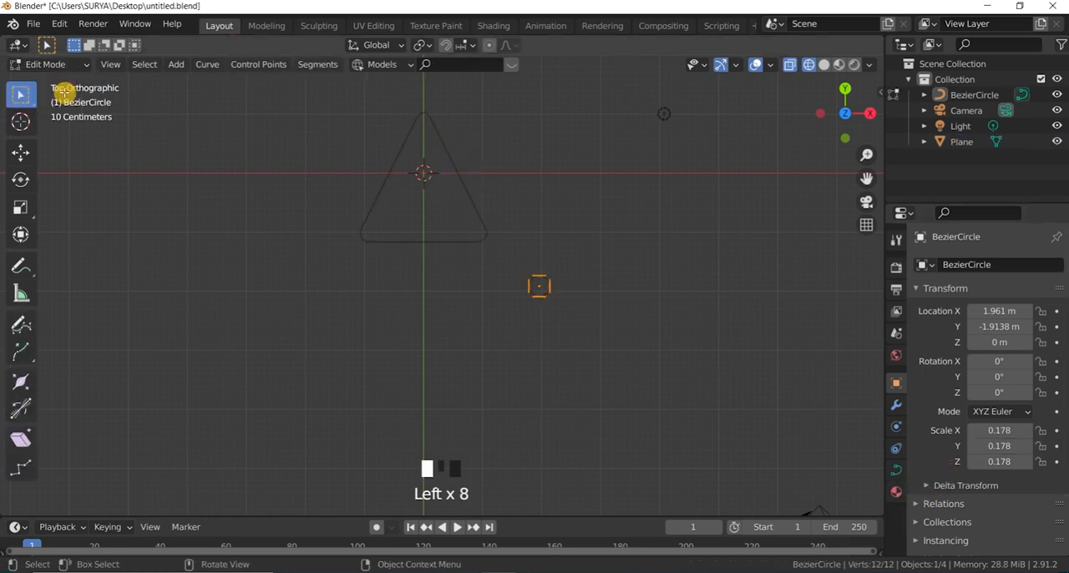
click(68, 67)
click(58, 82)
click(351, 126)
click(406, 141)
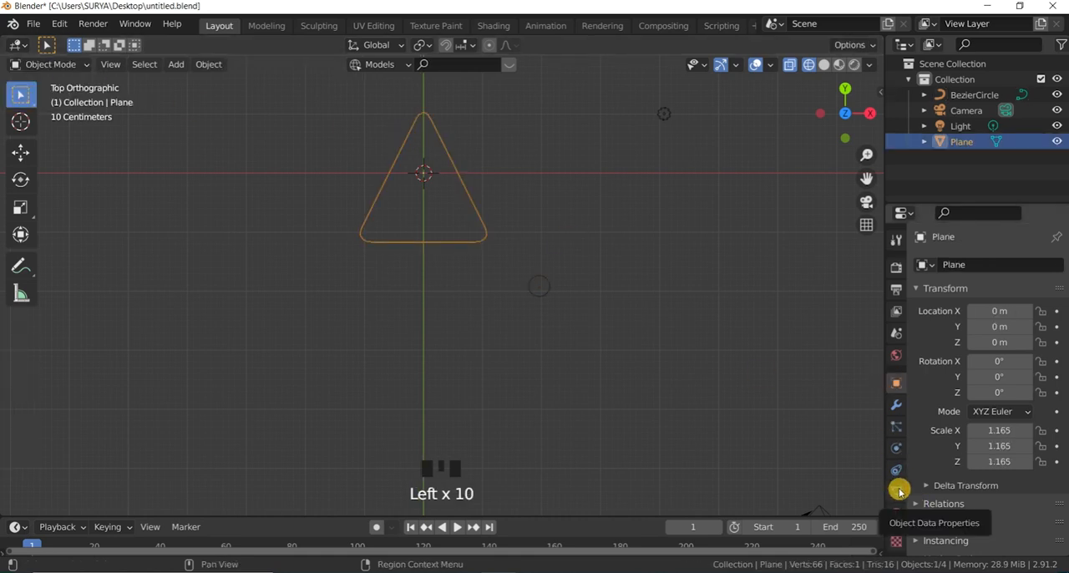
Step: Convert the rounded triangle from a mesh to a curve
click(663, 320)
scroll(477, 243, up, 2)
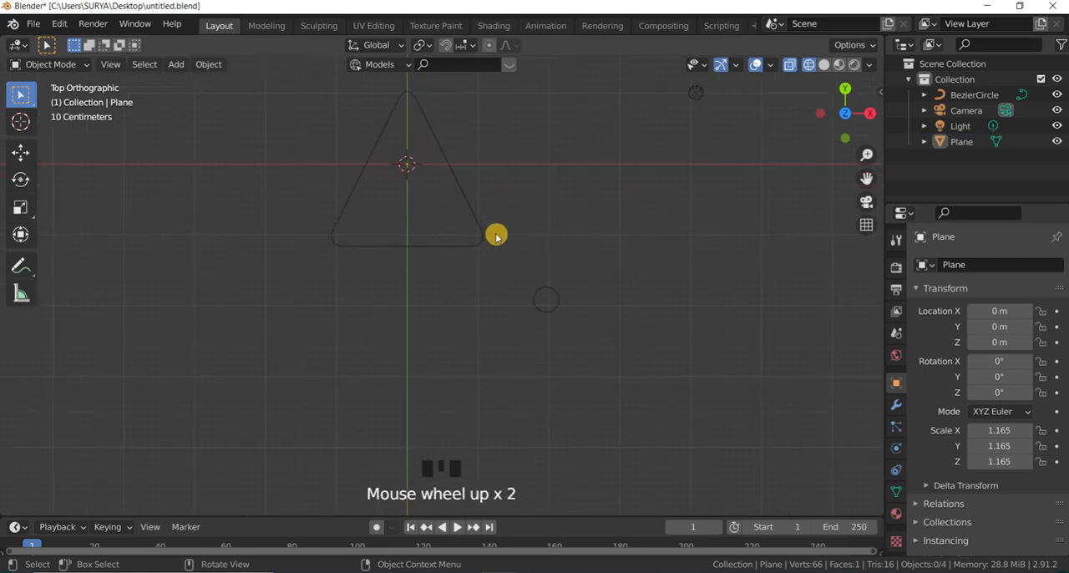
click(434, 231)
scroll(447, 282, down, 3)
scroll(493, 318, up, 2)
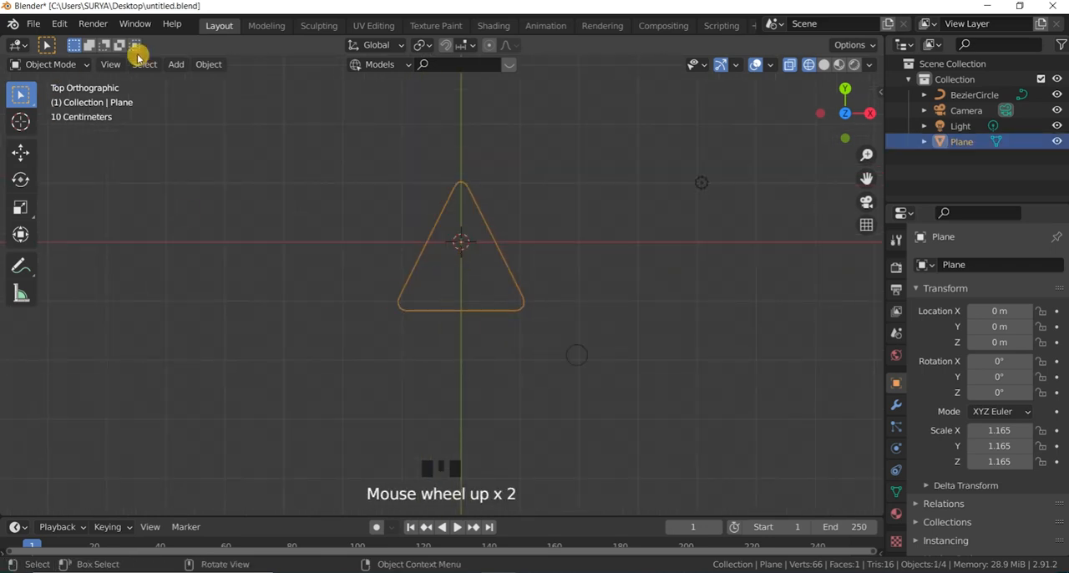
click(209, 65)
mouse_move(253, 473)
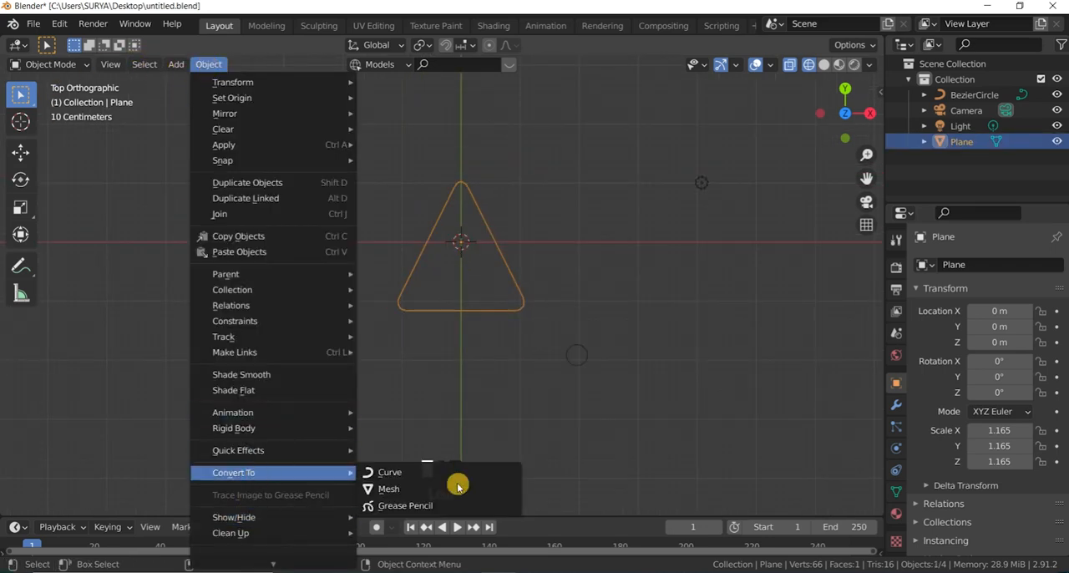
click(449, 473)
Step: Select the Bezier circle and the converted triangle in turn to examine both as curve objects
click(569, 320)
drag(510, 288, 596, 361)
click(603, 355)
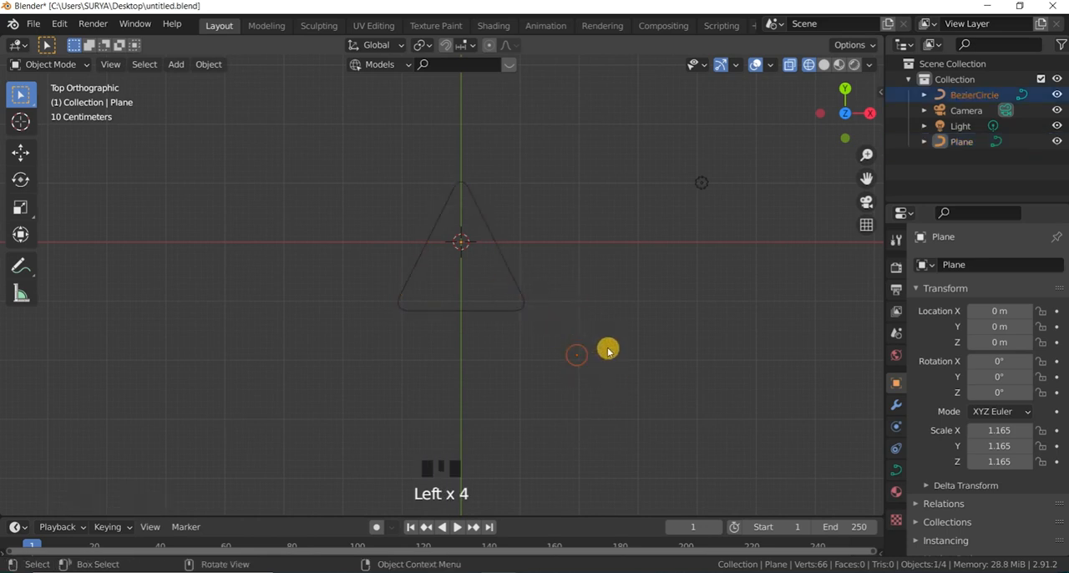
drag(487, 260, 520, 283)
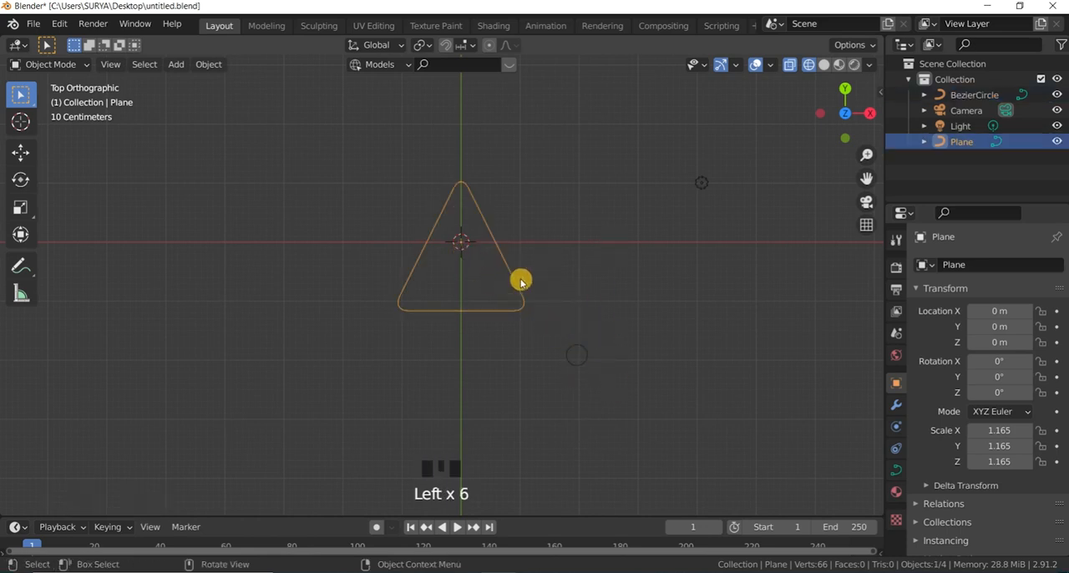
scroll(534, 305, down, 1)
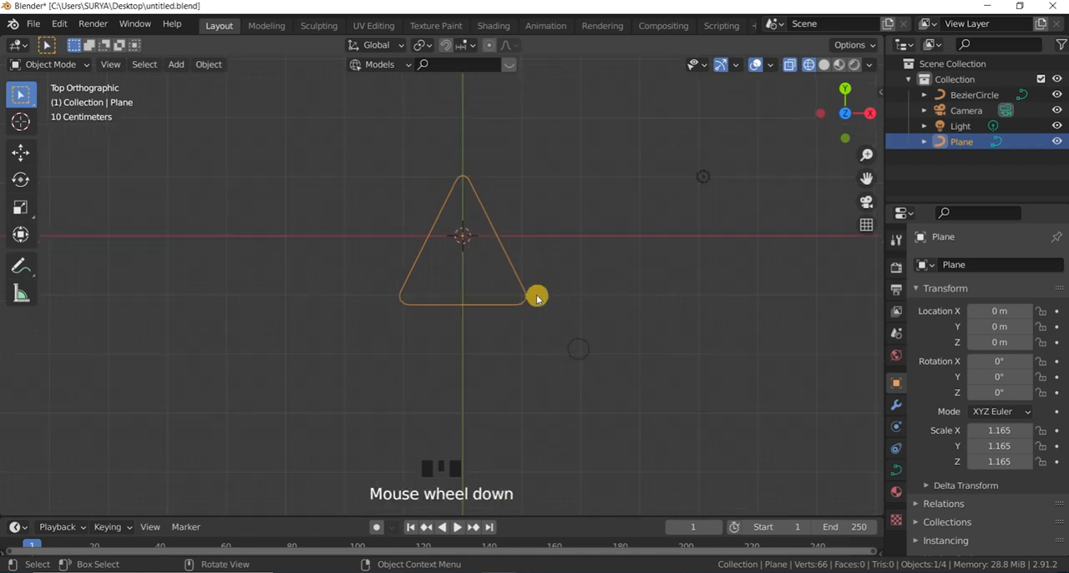
scroll(530, 267, up, 2)
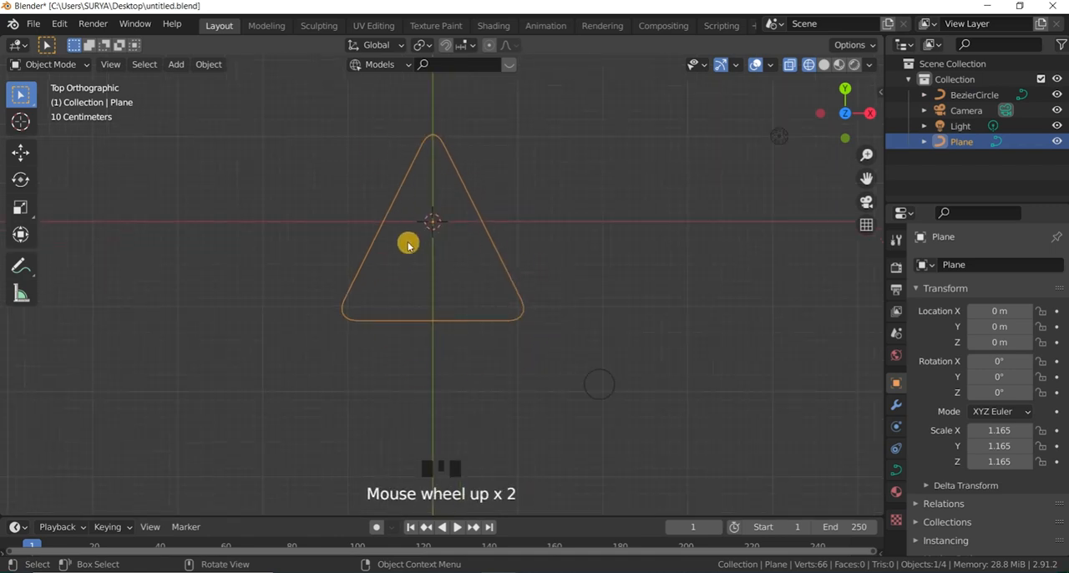
Step: Set the triangle curve's geometry bevel to Object and assign BezierCircle as the bevel object
click(896, 471)
scroll(935, 319, down, 1)
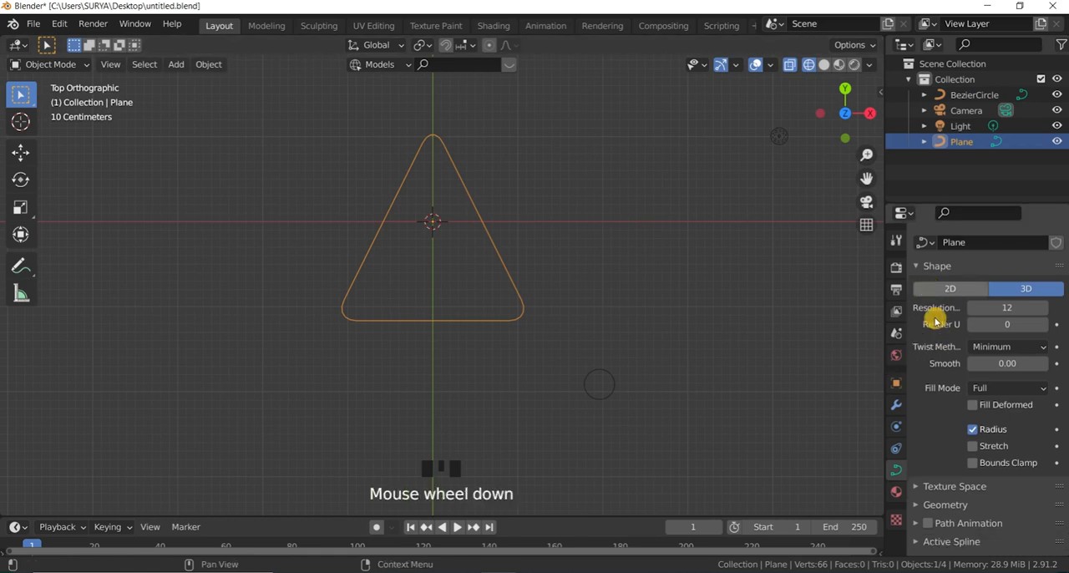
scroll(936, 320, up, 3)
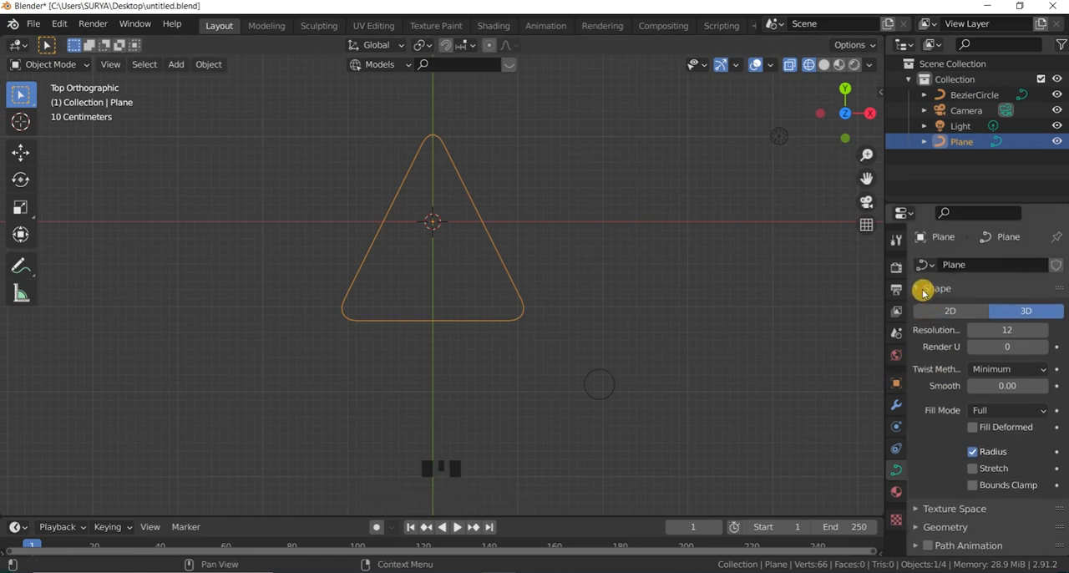
click(923, 289)
click(928, 324)
scroll(944, 343, down, 3)
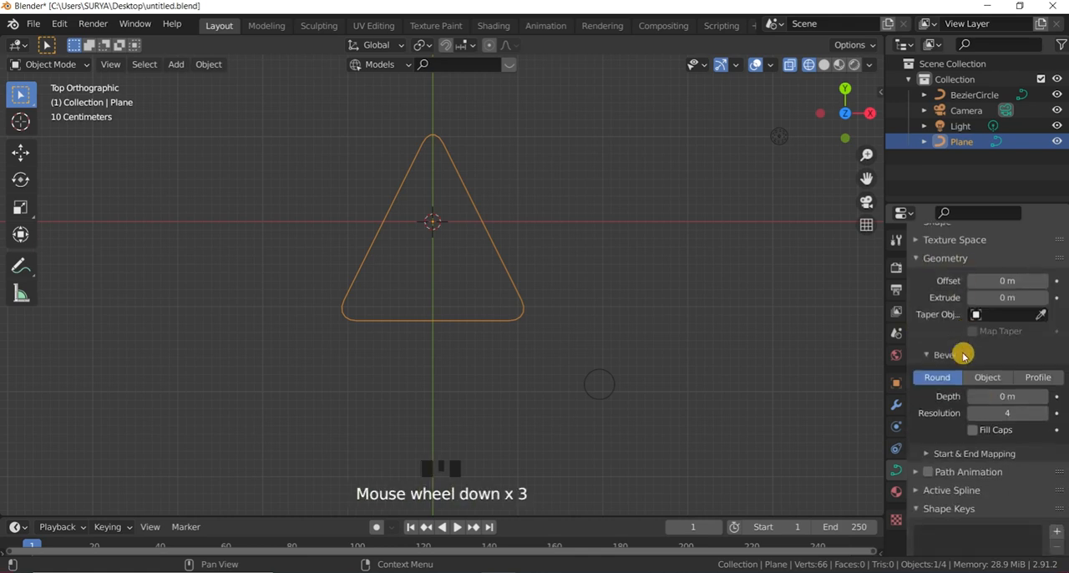
scroll(963, 355, down, 2)
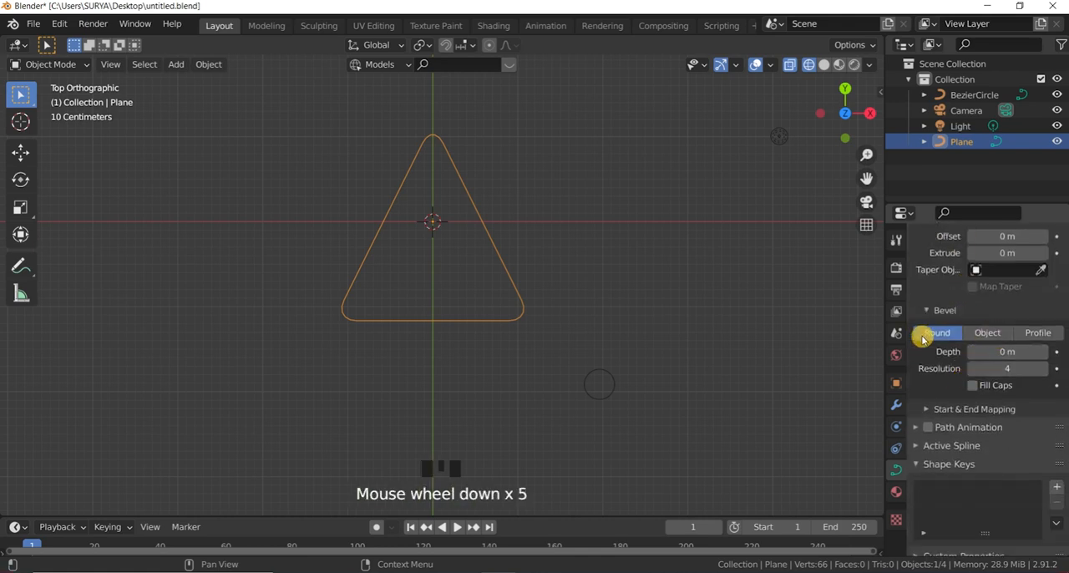
click(1003, 333)
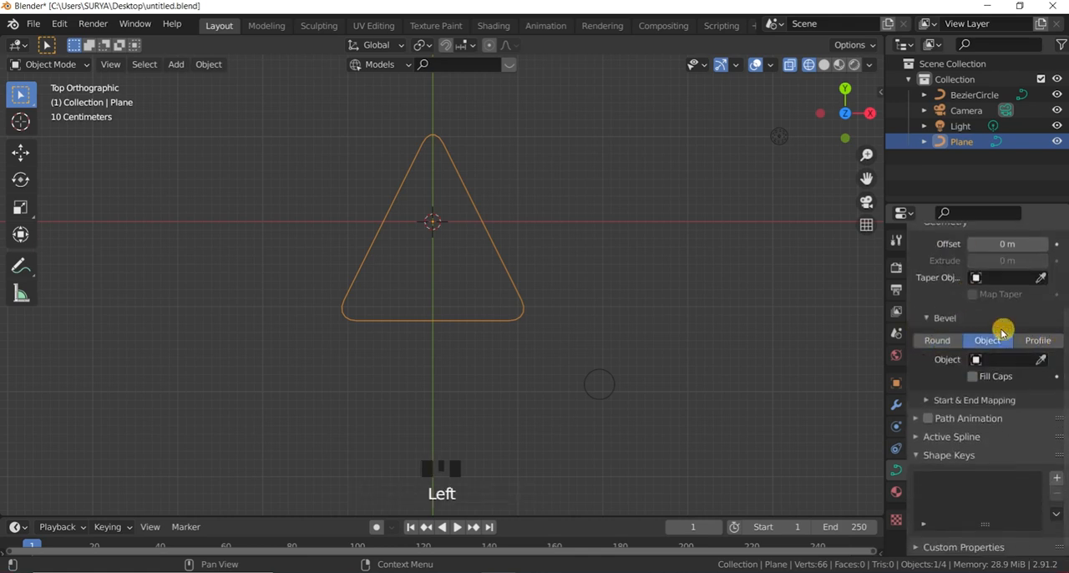
click(1023, 359)
click(955, 380)
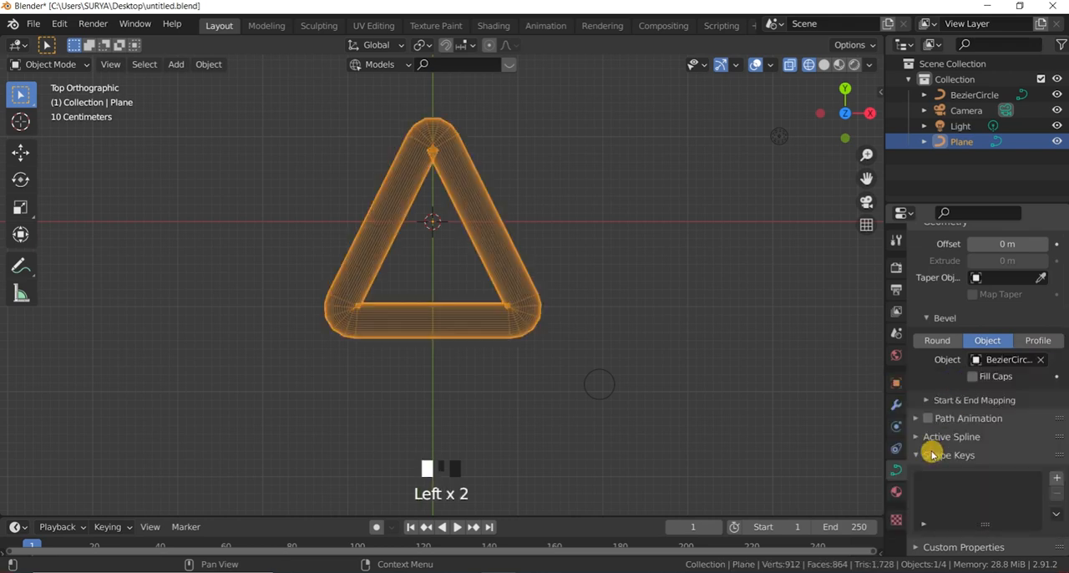
Step: Display the beveled triangle in Solid viewport shading and inspect its tube corners
scroll(611, 251, up, 2)
scroll(610, 251, down, 3)
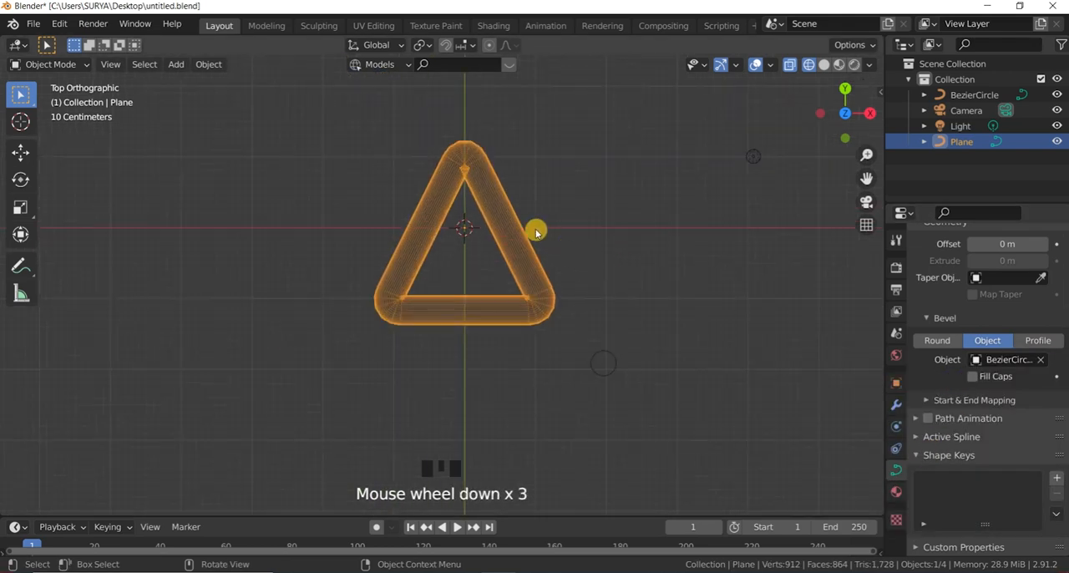
scroll(617, 367, up, 1)
key(z)
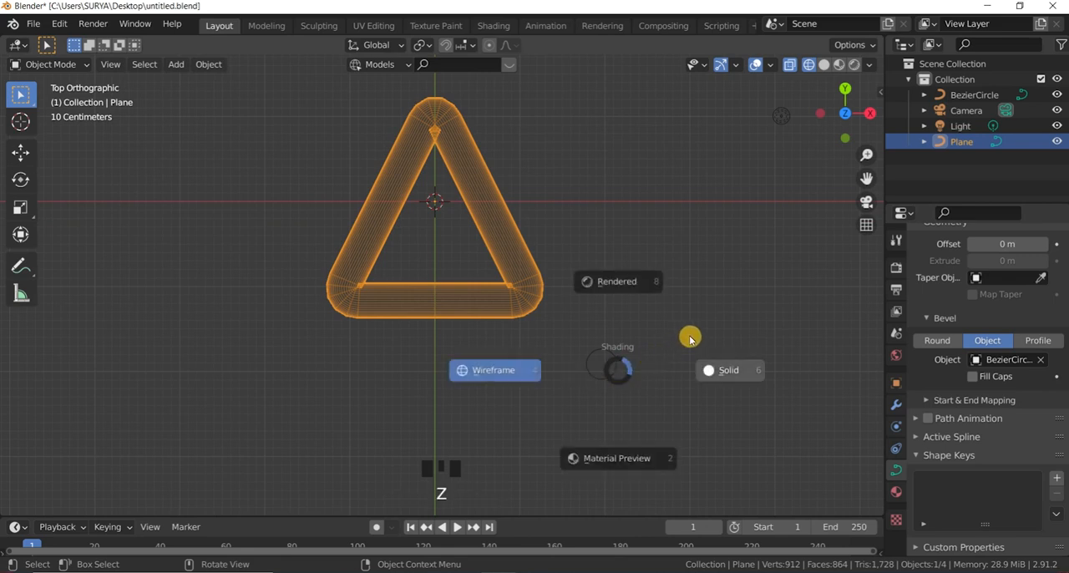
click(731, 370)
scroll(443, 167, up, 2)
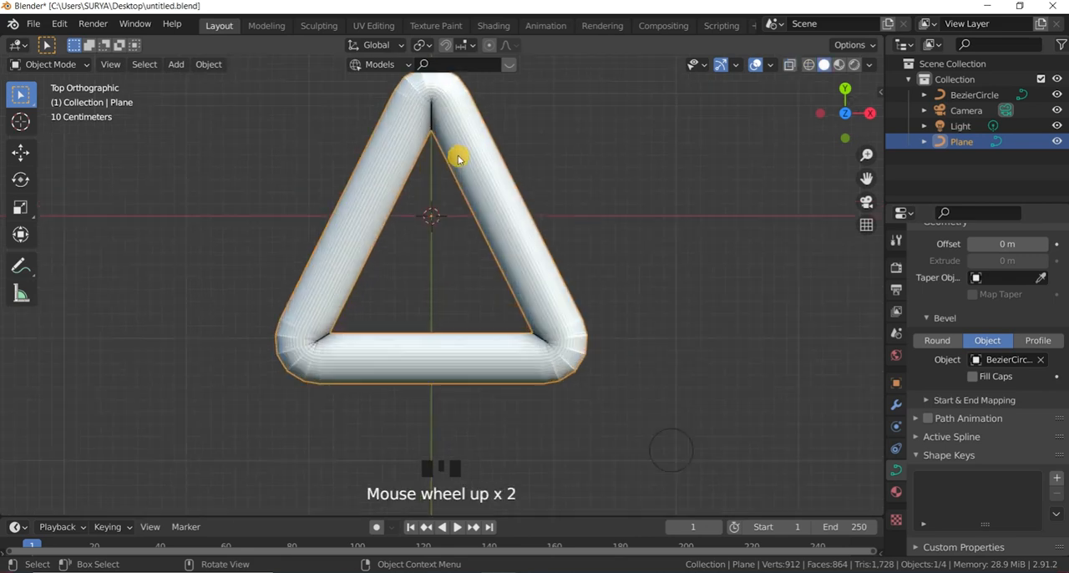
scroll(464, 165, down, 4)
scroll(604, 354, up, 2)
Step: Scale the Bezier circle down by a factor of about 0.46 to thin the triangle's tube
click(604, 353)
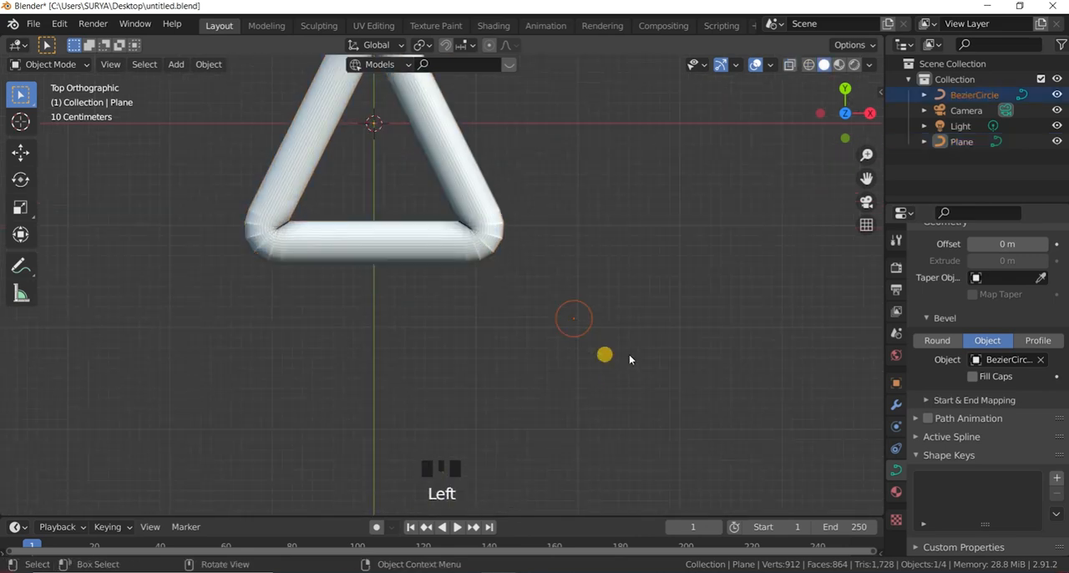
scroll(628, 382, down, 2)
scroll(627, 384, up, 2)
key(s)
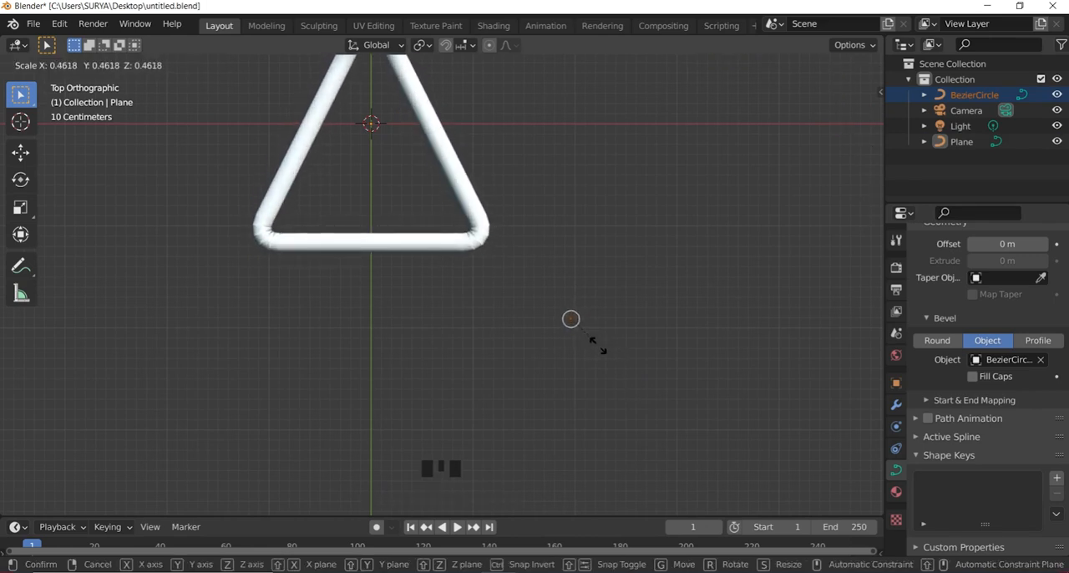
click(599, 348)
Step: View the thinner triangle tube in perspective, selecting it and the Bezier circle in turn to examine their shapes
scroll(679, 313, up, 4)
scroll(681, 309, up, 2)
drag(853, 111, 845, 71)
click(669, 235)
click(502, 280)
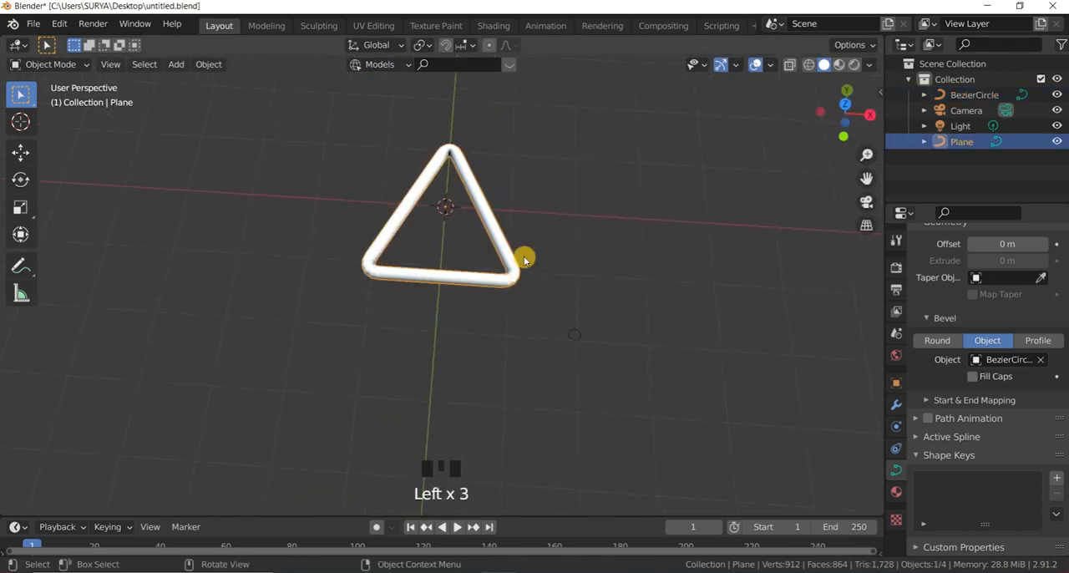
scroll(525, 256, up, 2)
click(638, 404)
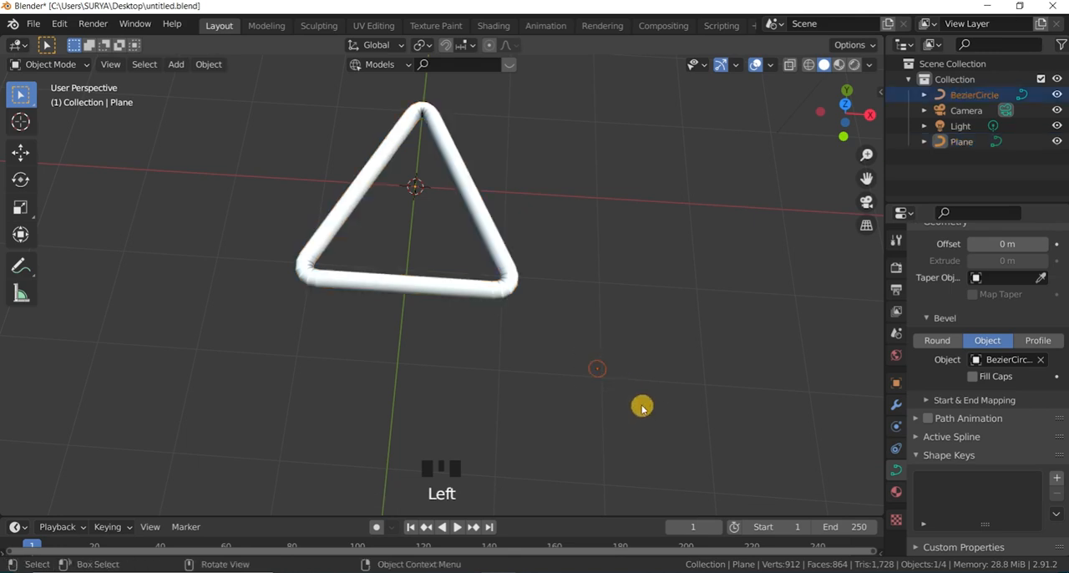
scroll(588, 351, up, 10)
scroll(626, 370, down, 2)
scroll(625, 368, down, 4)
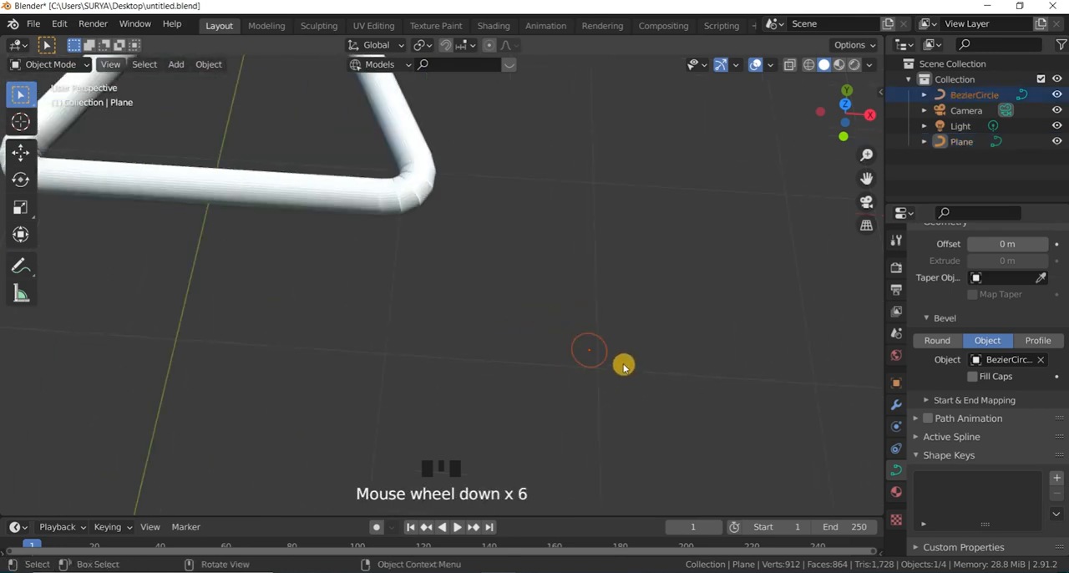
scroll(624, 368, up, 2)
Step: Set the triangle curve's shape resolution to 1
click(896, 492)
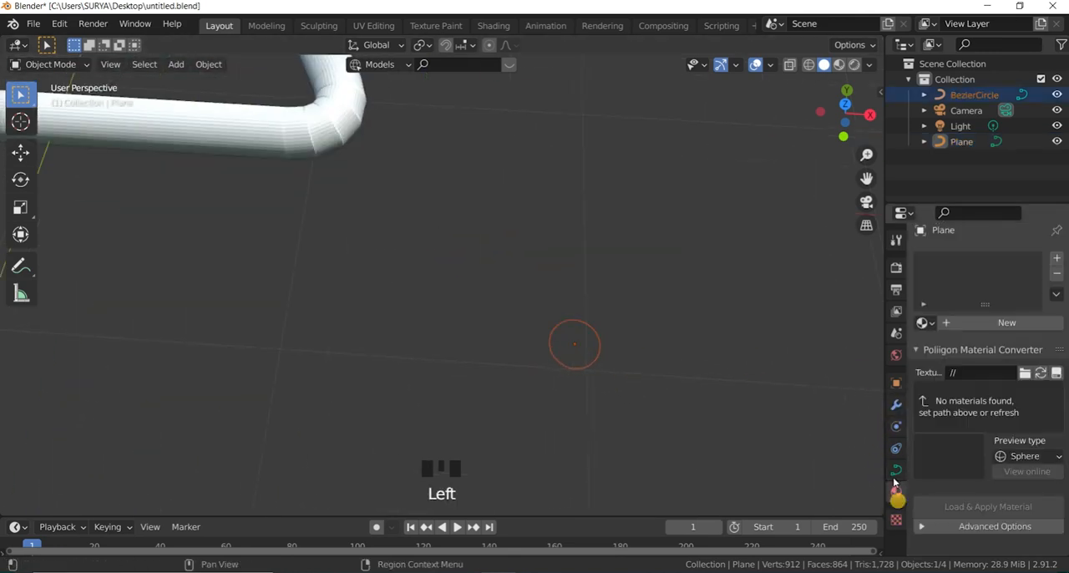
click(896, 471)
click(917, 320)
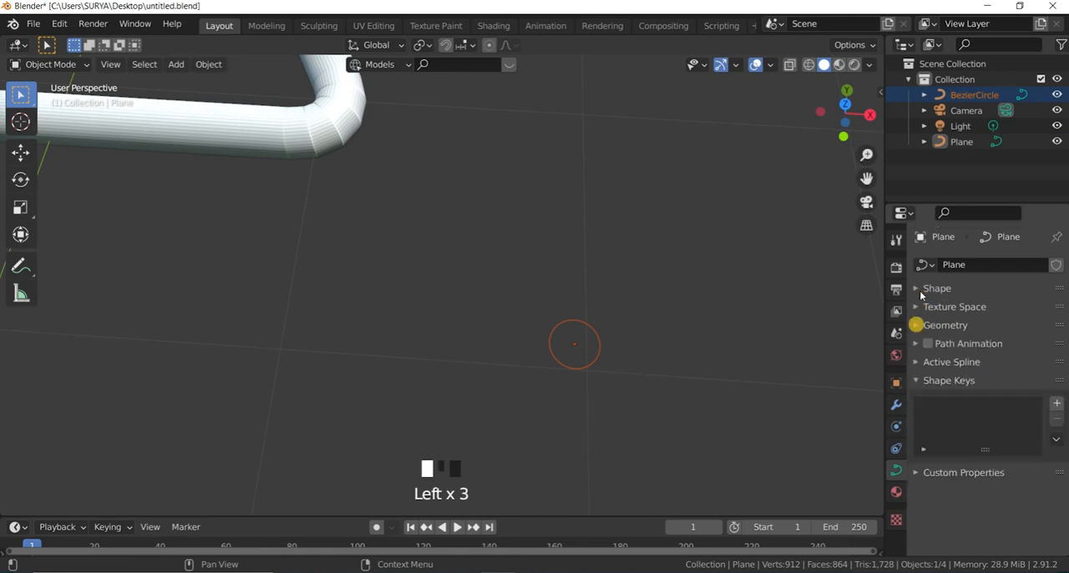
click(920, 288)
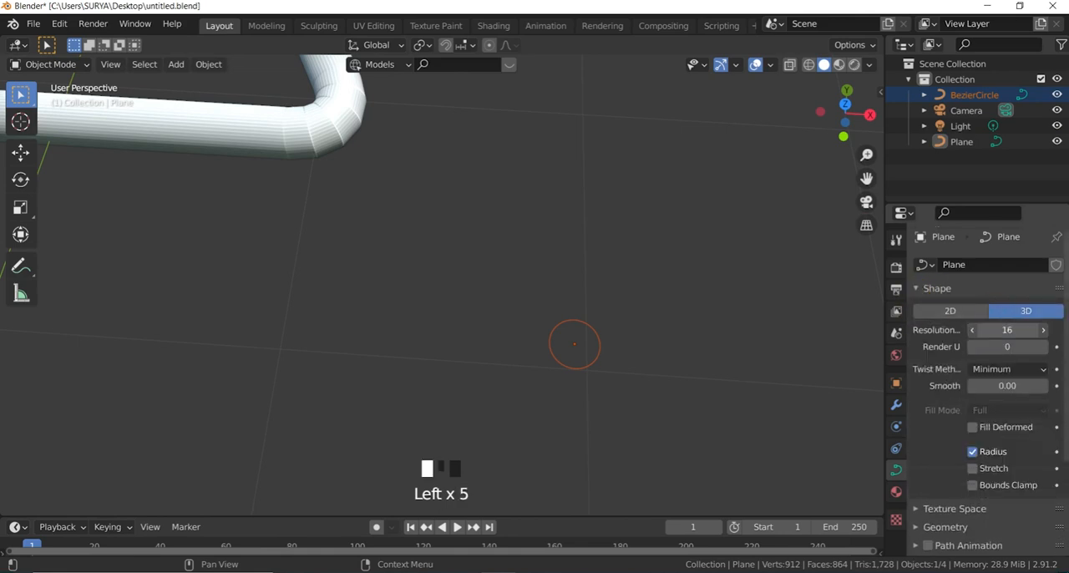
drag(1007, 330, 941, 330)
scroll(654, 309, down, 4)
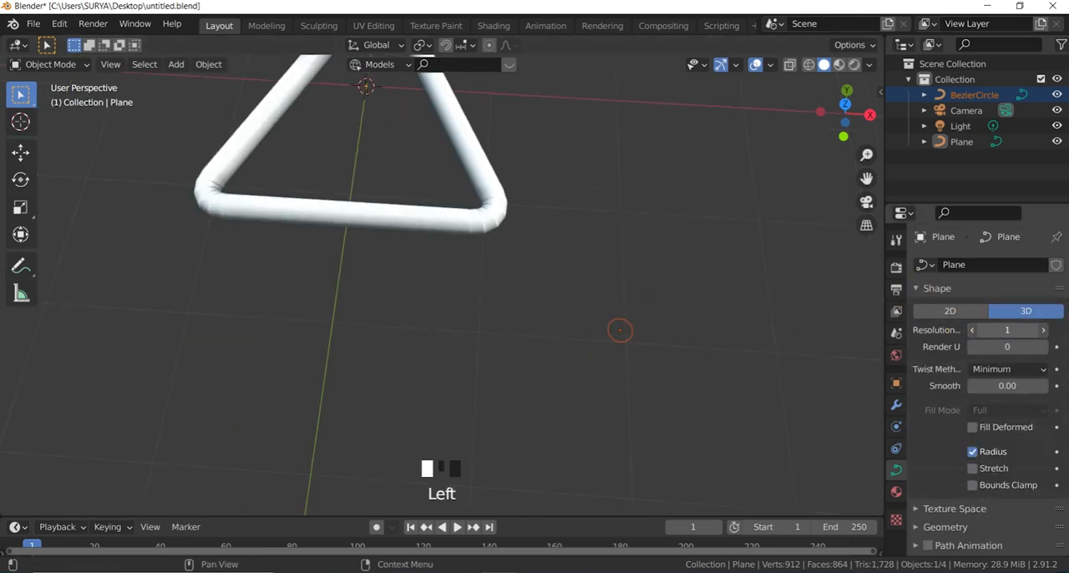
Step: Set the triangle curve's shape resolution to 38
click(1011, 333)
click(1028, 331)
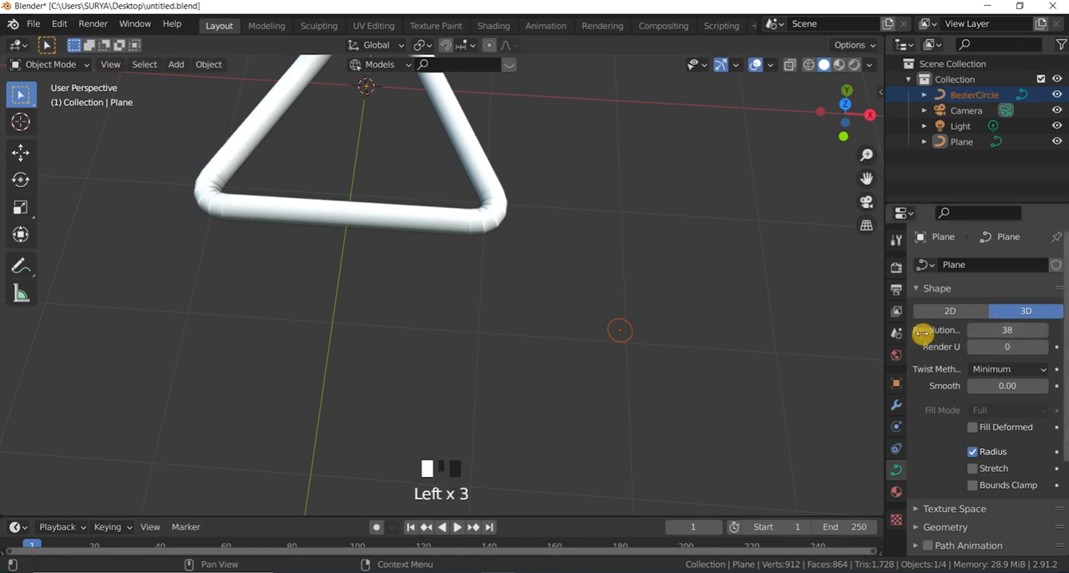
click(743, 278)
click(488, 213)
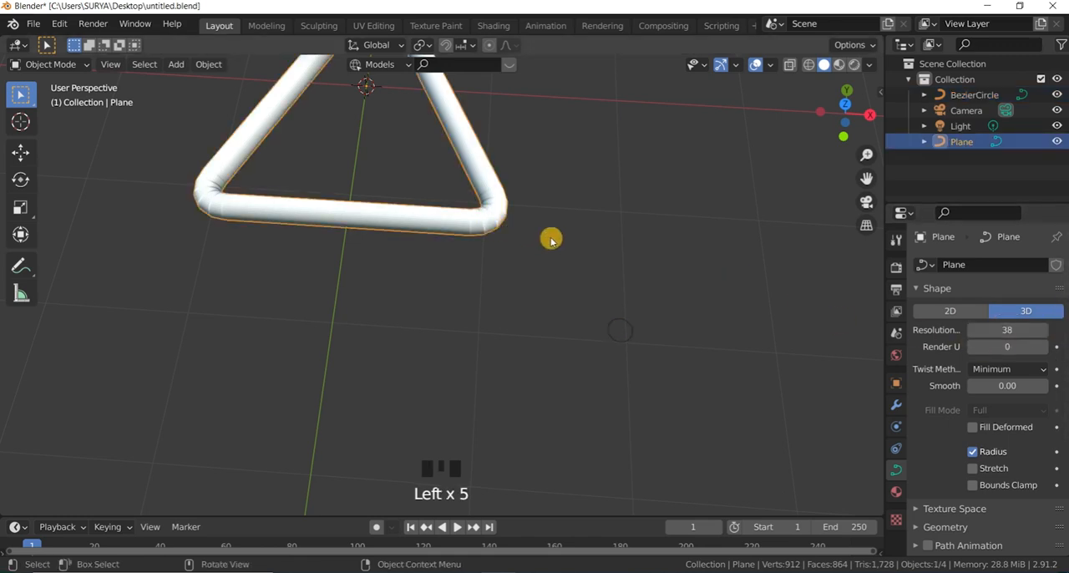
click(1007, 331)
Step: Set the Bezier circle's shape resolution to 3
click(635, 334)
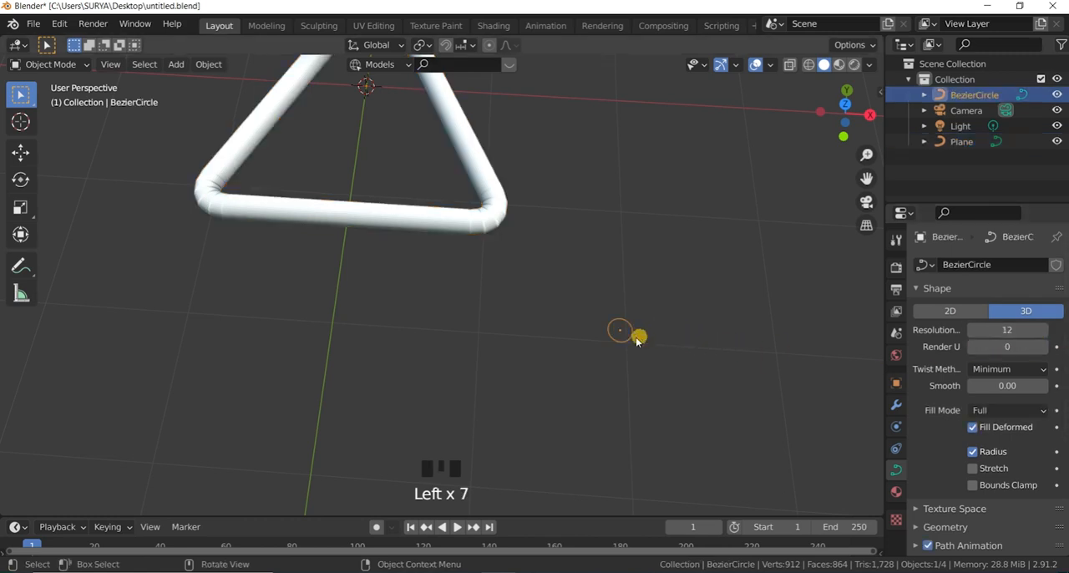
click(1017, 332)
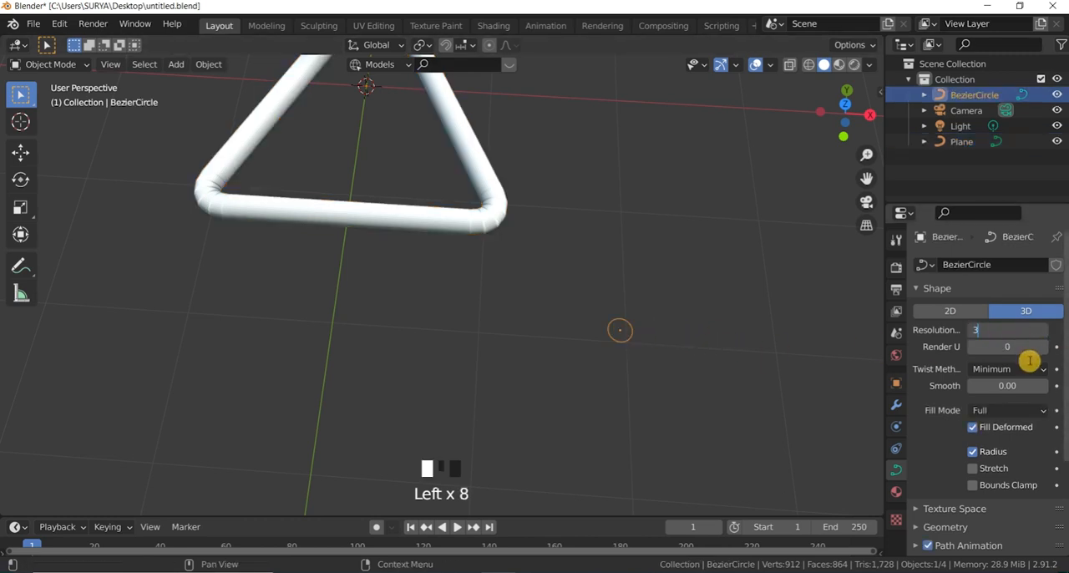
click(676, 263)
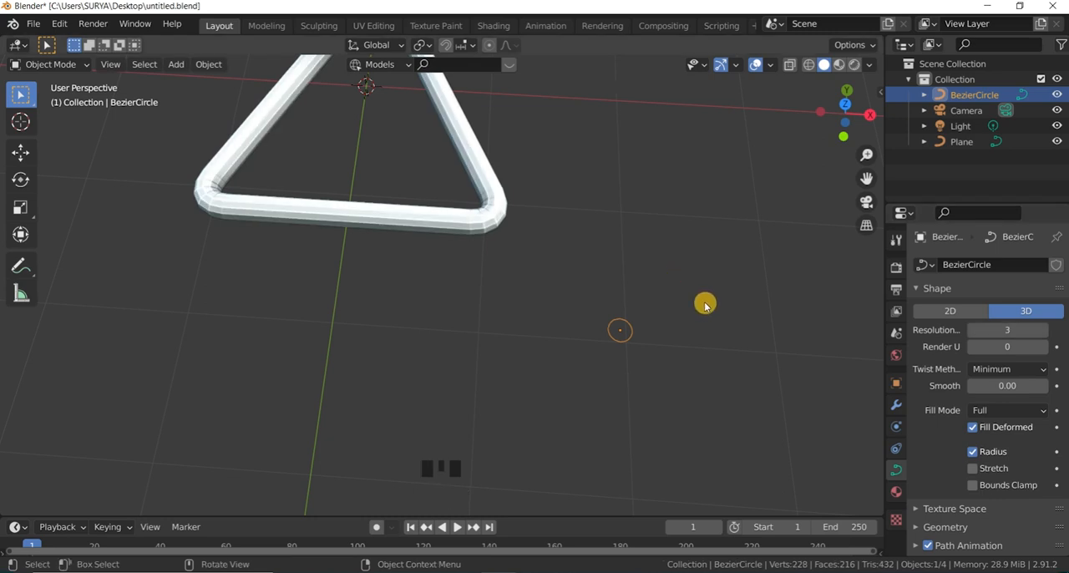
Step: Turn on the wireframe overlay in the viewport to show the edges of the triangle's tube
scroll(705, 305, up, 2)
scroll(430, 213, up, 3)
scroll(468, 242, down, 2)
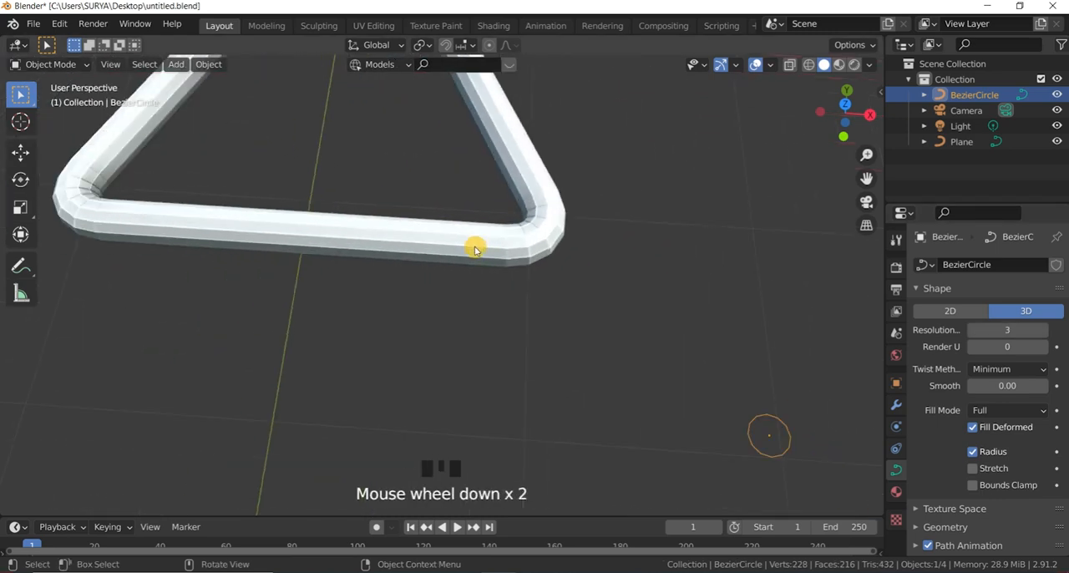
click(771, 66)
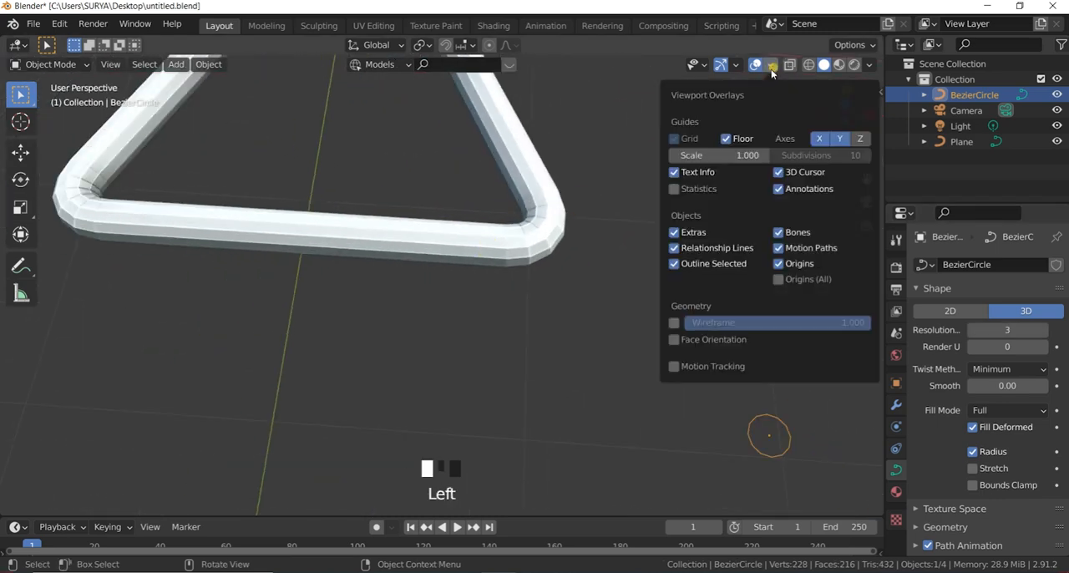
click(680, 326)
Step: Try a Bezier circle resolution of 1 to see the square tube profile, and set it back to 3
mouse_move(1005, 335)
mouse_down()
mouse_move(1040, 333)
mouse_move(994, 325)
mouse_move(1065, 326)
mouse_move(1006, 325)
mouse_up()
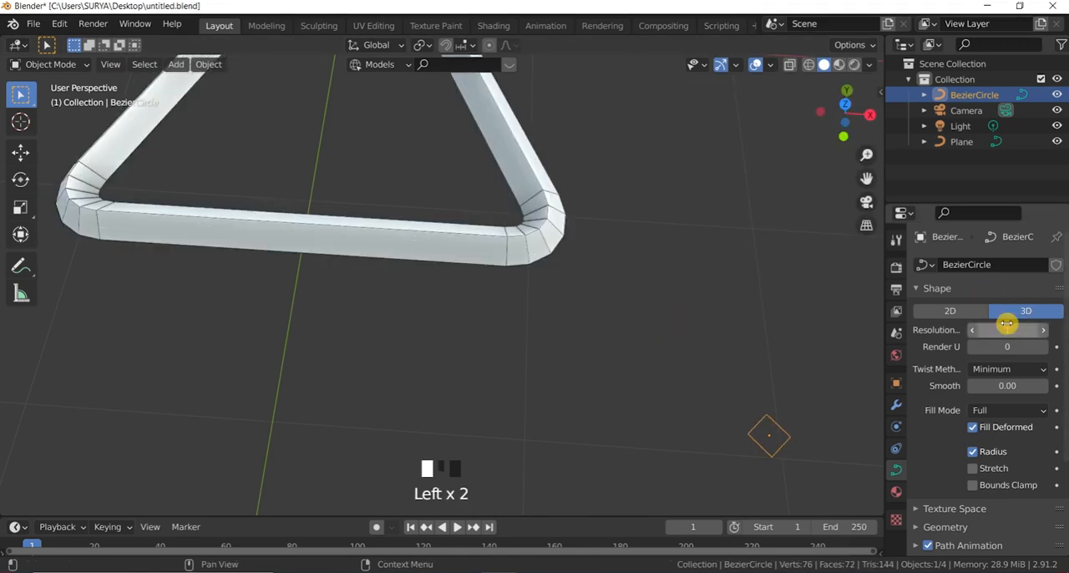
drag(847, 107, 863, 136)
scroll(370, 326, up, 2)
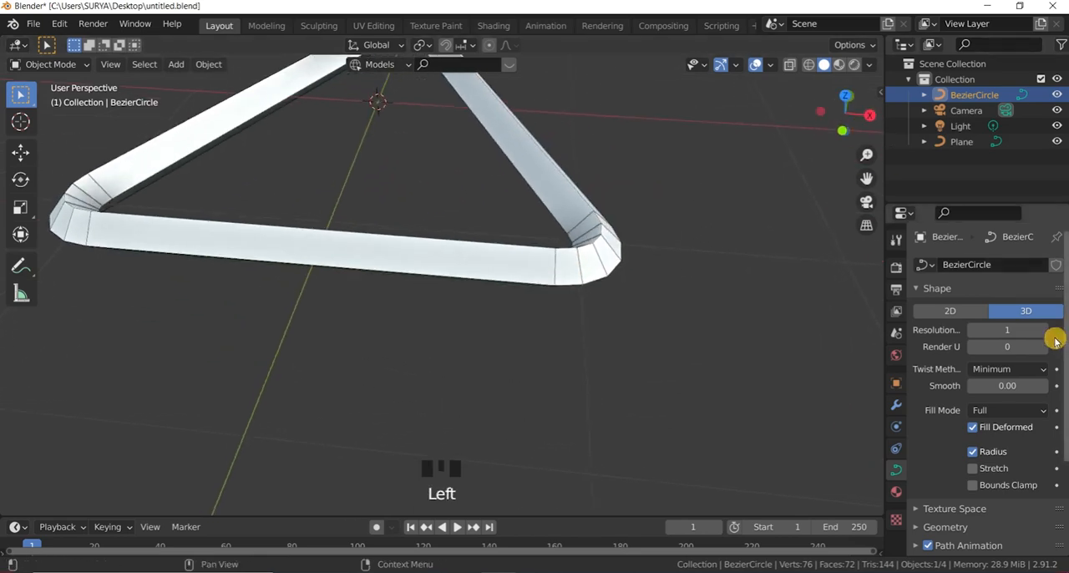
mouse_move(1009, 334)
mouse_down()
mouse_move(1038, 335)
mouse_move(1007, 334)
mouse_move(1021, 334)
mouse_up()
click(1010, 335)
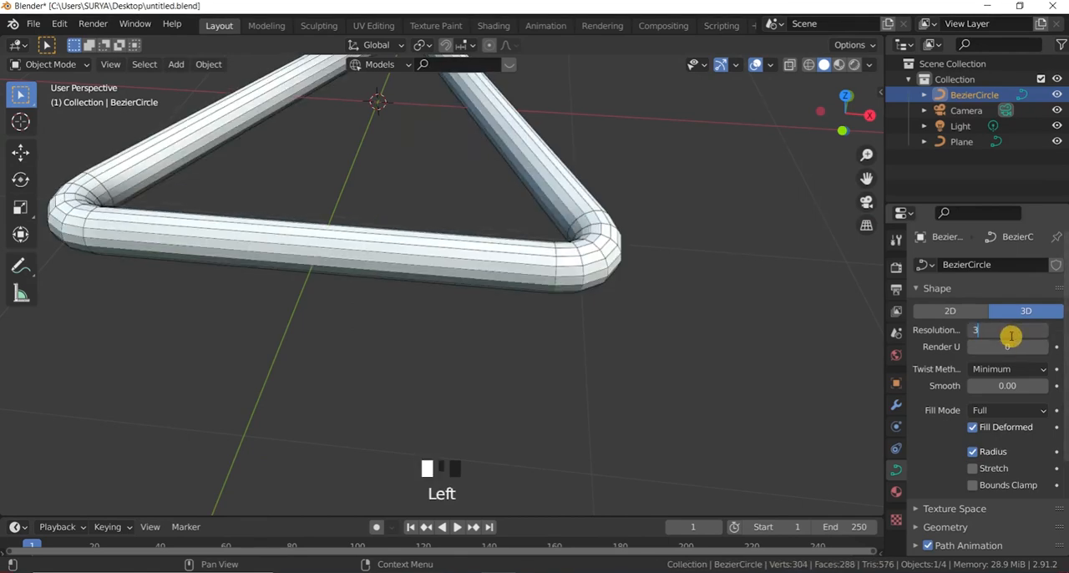
text(3)
click(706, 332)
scroll(596, 329, down, 4)
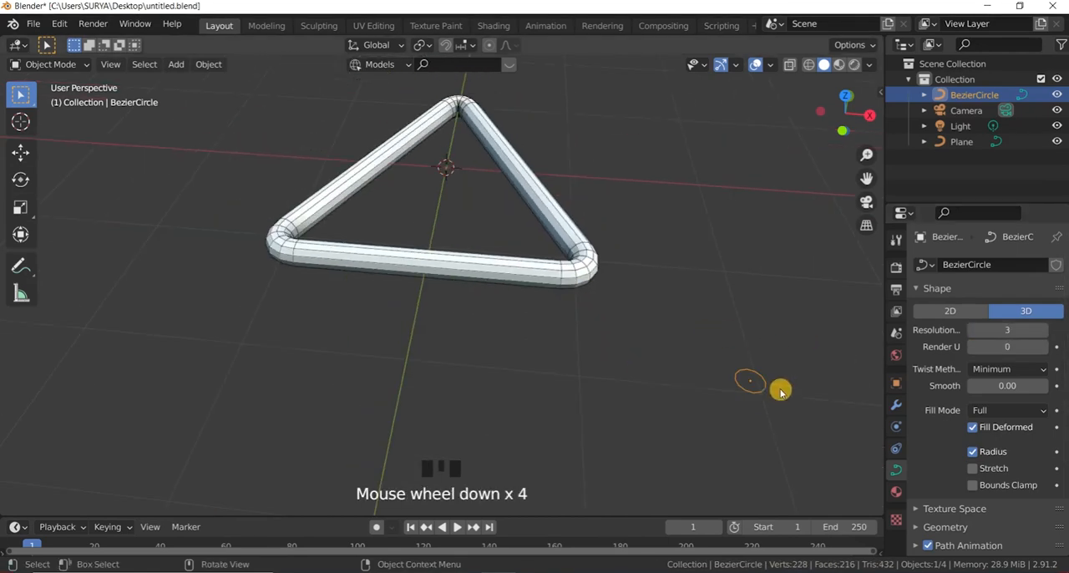
Step: Compare the tube's corner at Bezier circle resolutions of 1 and 21, and return the resolution to 3
scroll(779, 388, up, 4)
scroll(778, 387, up, 7)
mouse_move(693, 340)
mouse_down()
mouse_move(721, 376)
mouse_move(717, 351)
mouse_up()
mouse_move(1003, 334)
mouse_down()
mouse_move(1026, 335)
mouse_move(996, 335)
mouse_up()
scroll(742, 382, down, 8)
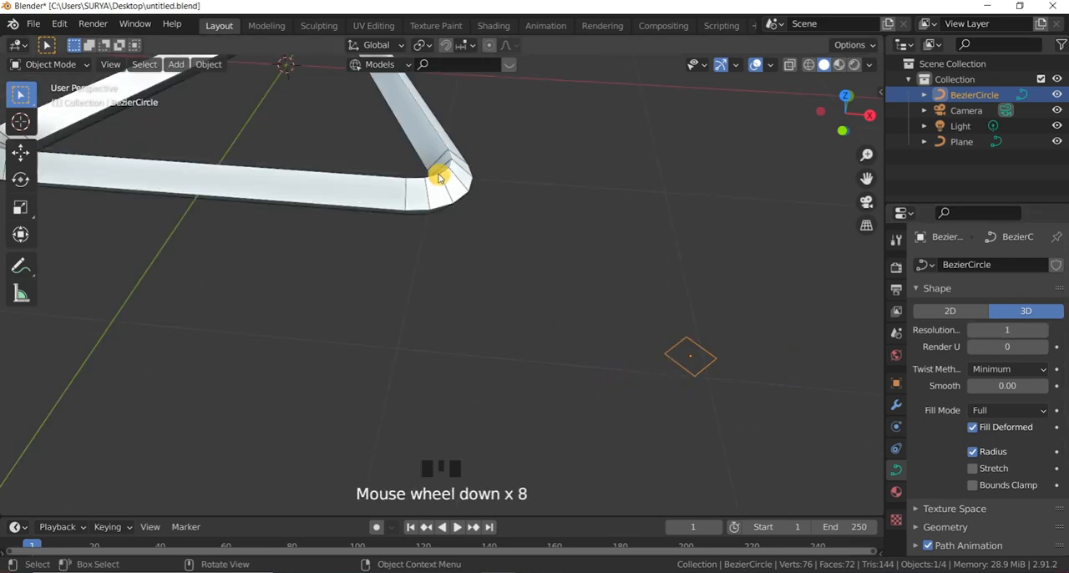
mouse_move(1007, 330)
mouse_down()
mouse_move(1040, 329)
mouse_move(1004, 330)
mouse_move(1036, 330)
mouse_move(1015, 330)
mouse_up()
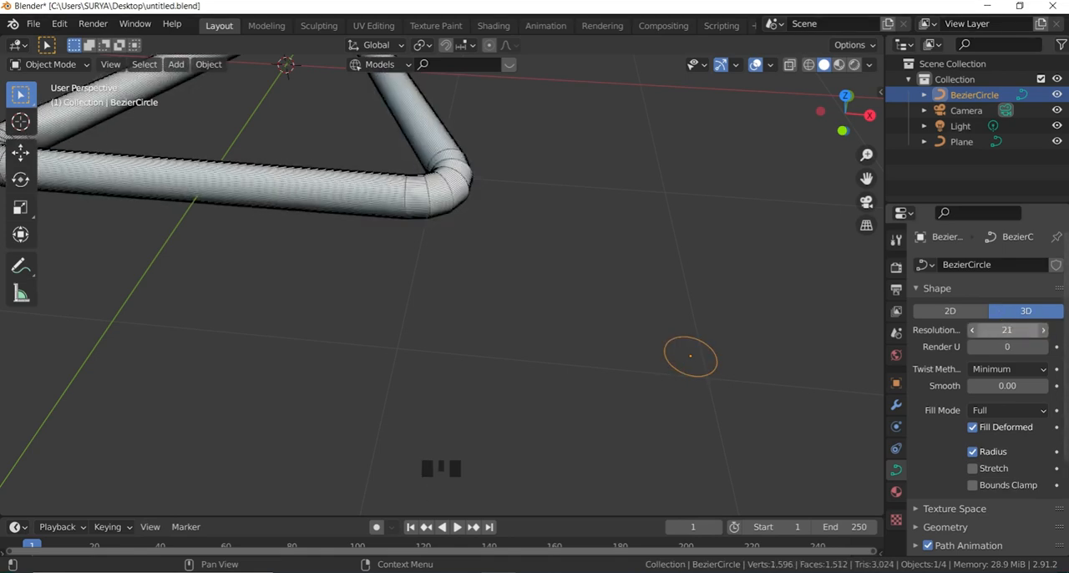
click(746, 280)
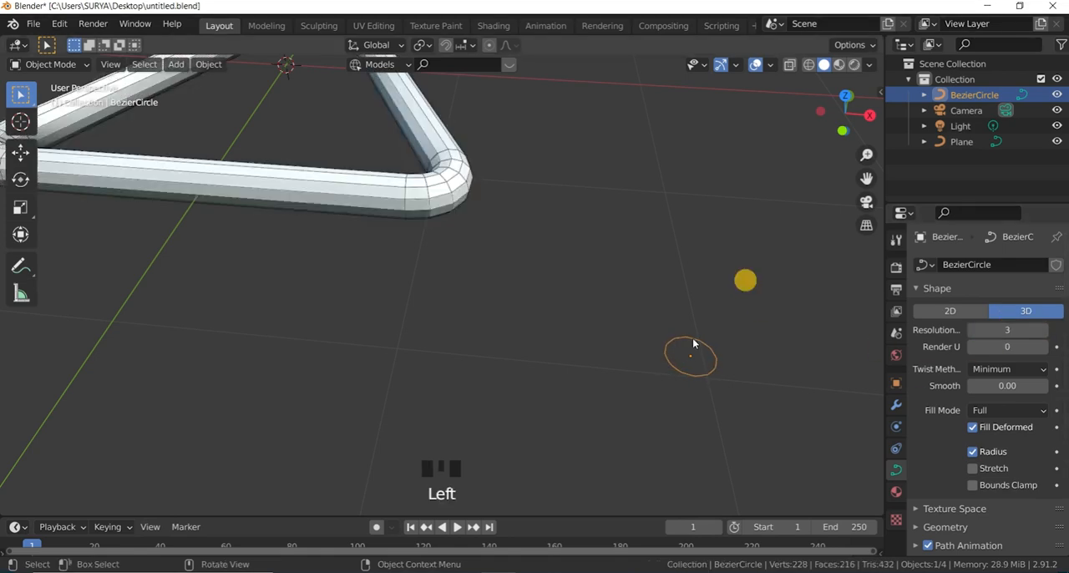
scroll(657, 279, down, 3)
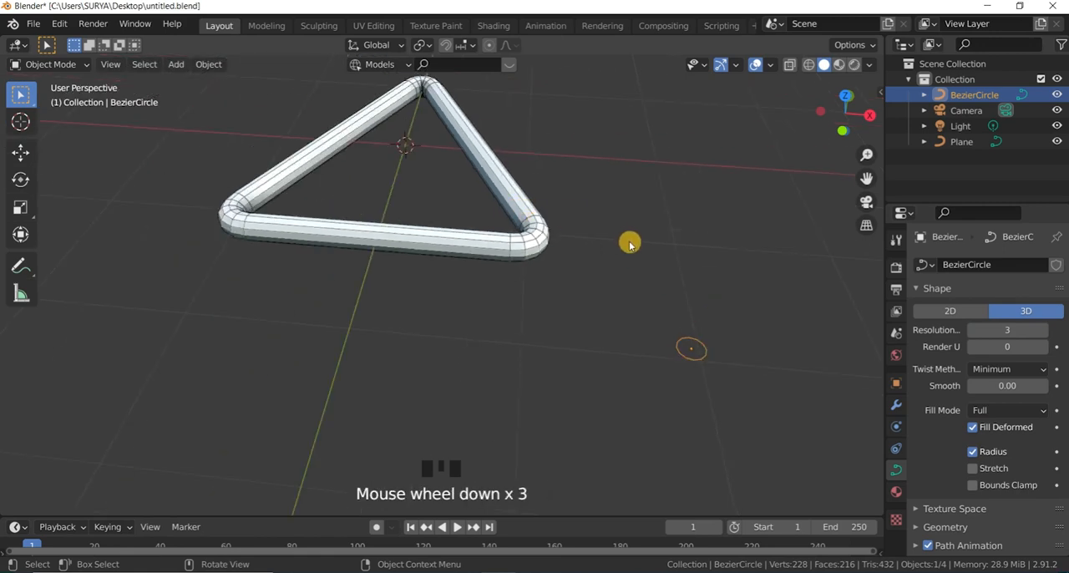
scroll(716, 346, up, 2)
scroll(717, 344, down, 3)
scroll(719, 341, up, 2)
drag(712, 363, 671, 293)
scroll(527, 265, down, 3)
click(52, 65)
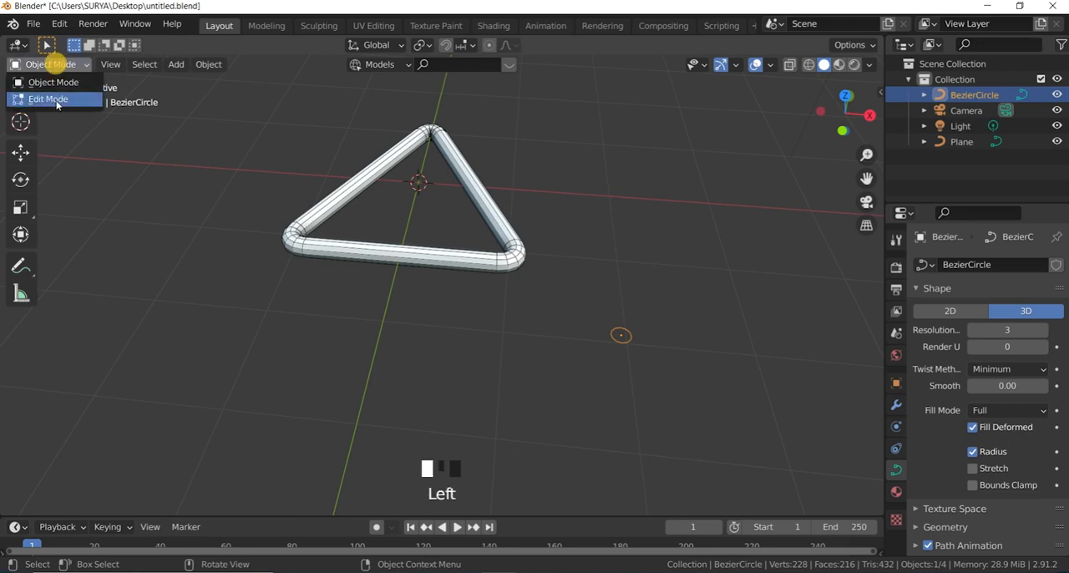
click(57, 101)
scroll(425, 181, up, 2)
scroll(553, 189, down, 2)
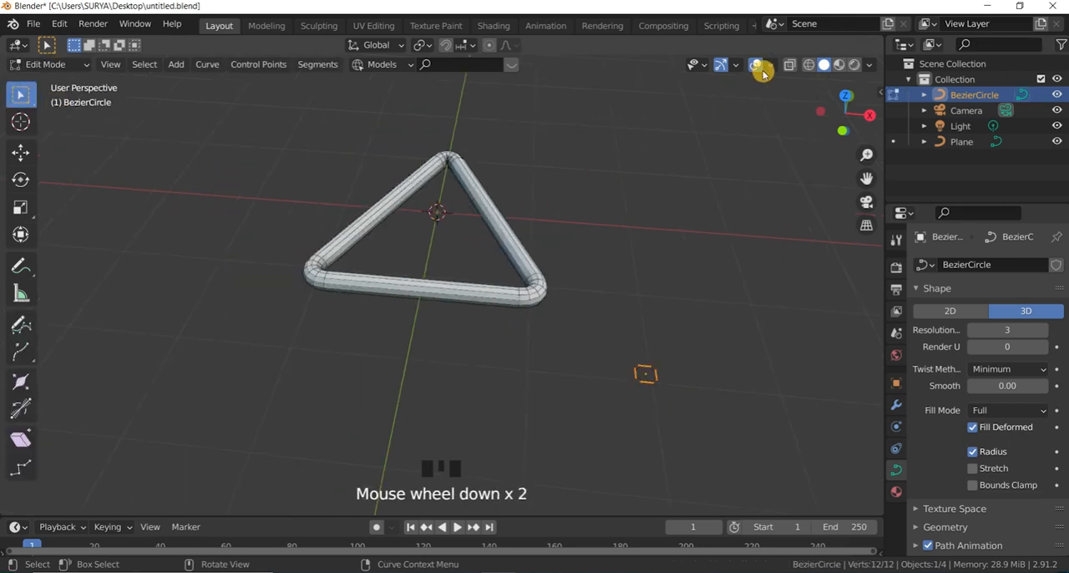
scroll(381, 221, up, 1)
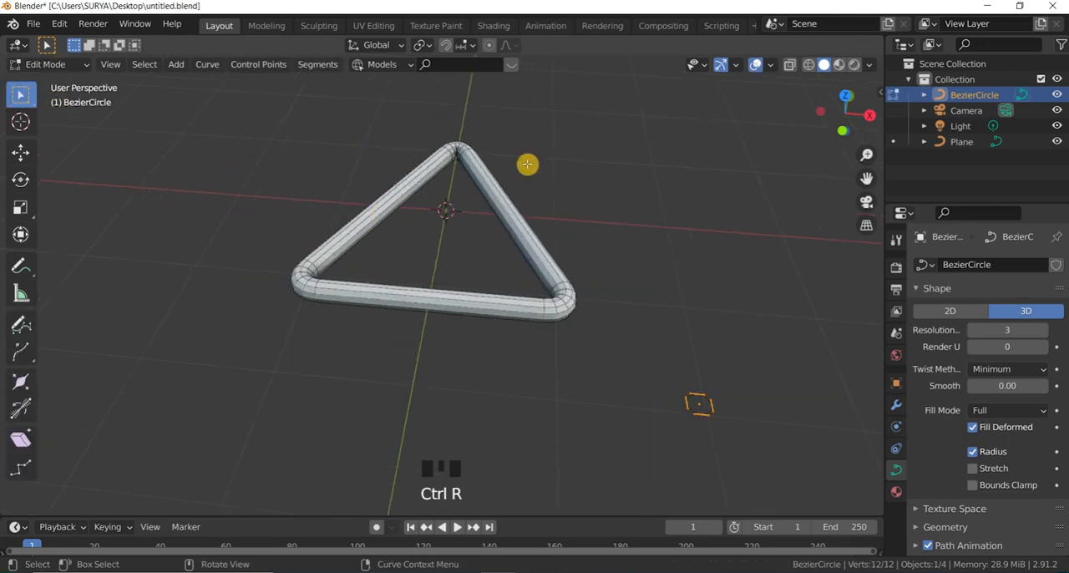
drag(50, 65, 58, 79)
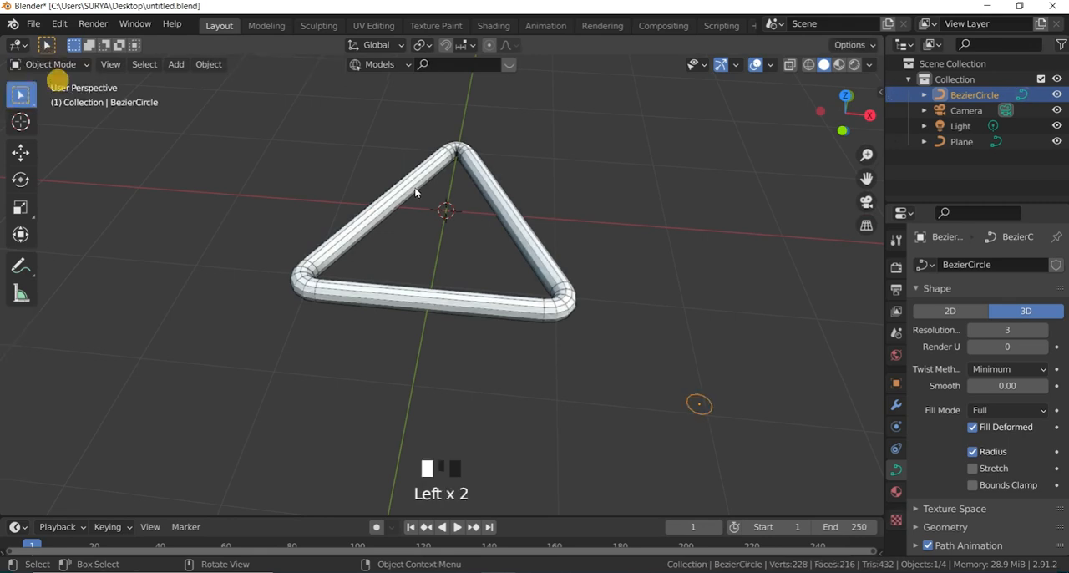
Step: Convert the beveled triangle curve to a mesh and open it in Edit Mode
click(415, 192)
drag(224, 71, 380, 486)
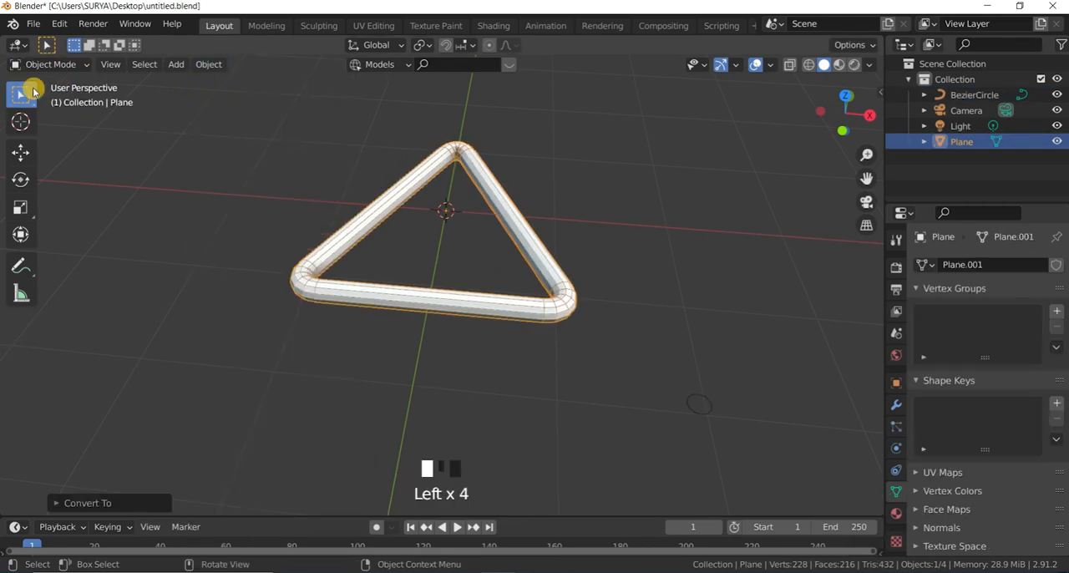
drag(50, 64, 42, 98)
scroll(438, 155, up, 4)
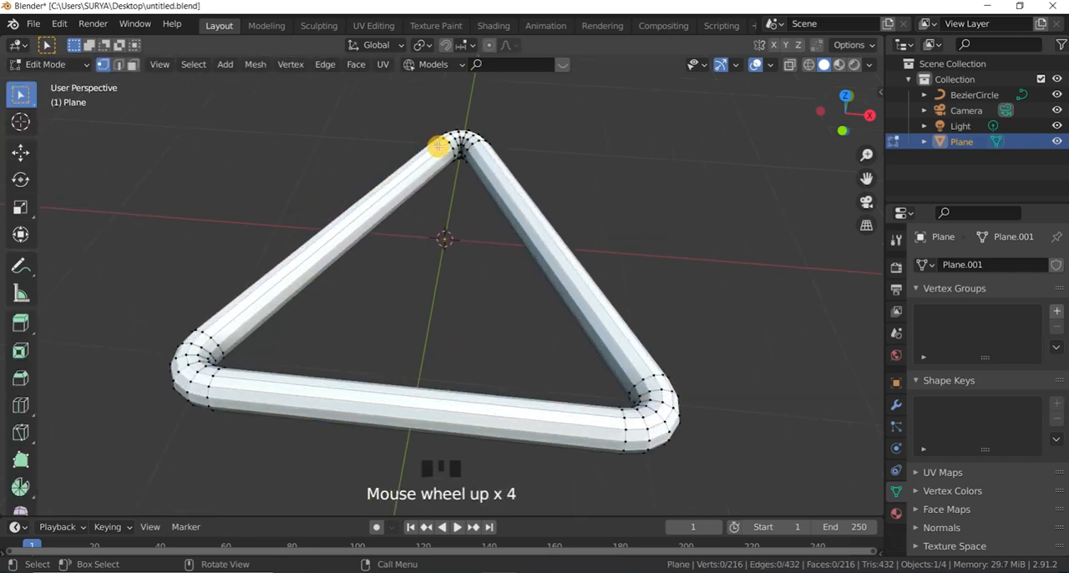
Step: Add 16 evenly spaced loop cuts across the tube side running from the apex toward negative X
scroll(438, 147, up, 1)
key(ctrl+r)
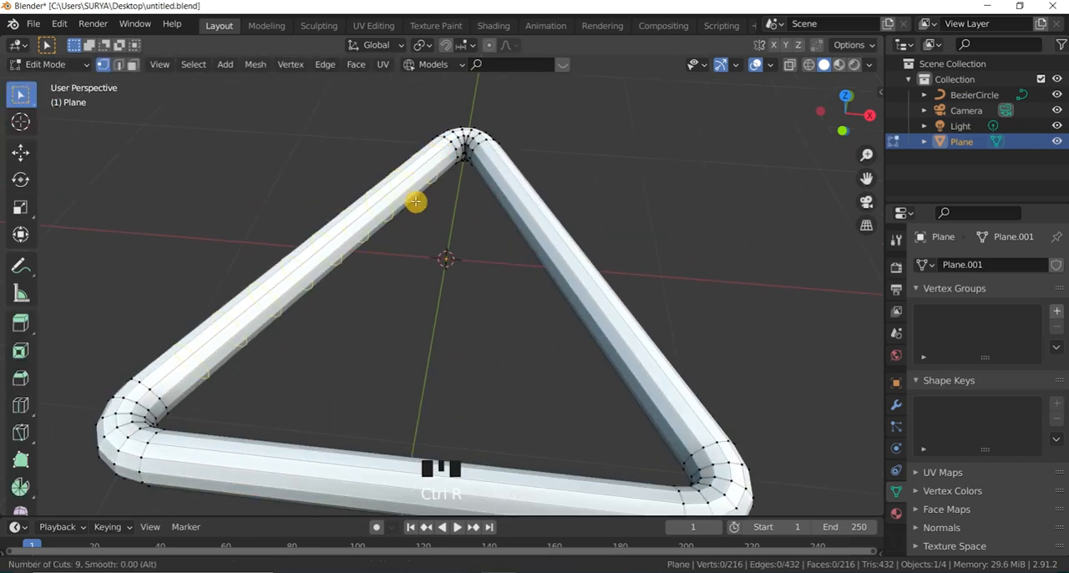
click(416, 201)
right_click(496, 225)
click(498, 225)
scroll(515, 201, down, 3)
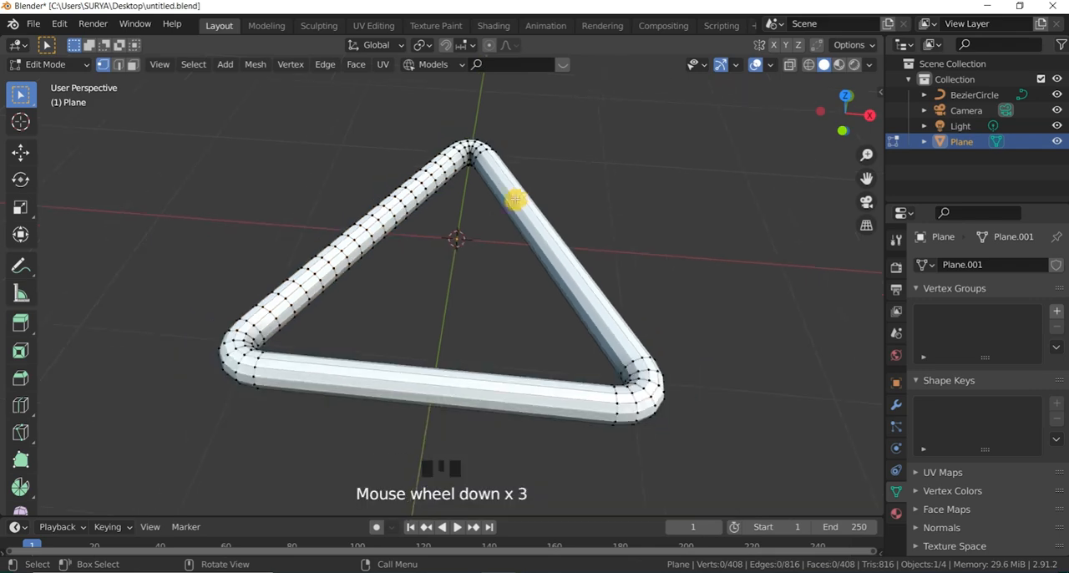
Step: Add 12 evenly spaced loop cuts across the tube side running from the apex toward positive X
scroll(521, 204, up, 2)
key(ctrl+r)
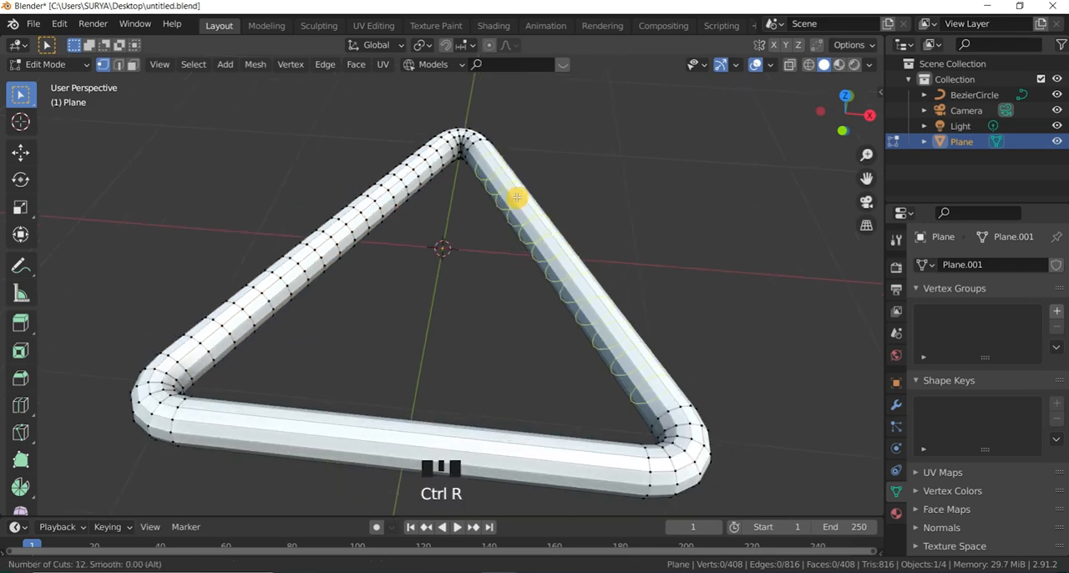
click(517, 197)
click(540, 150)
scroll(534, 327, up, 2)
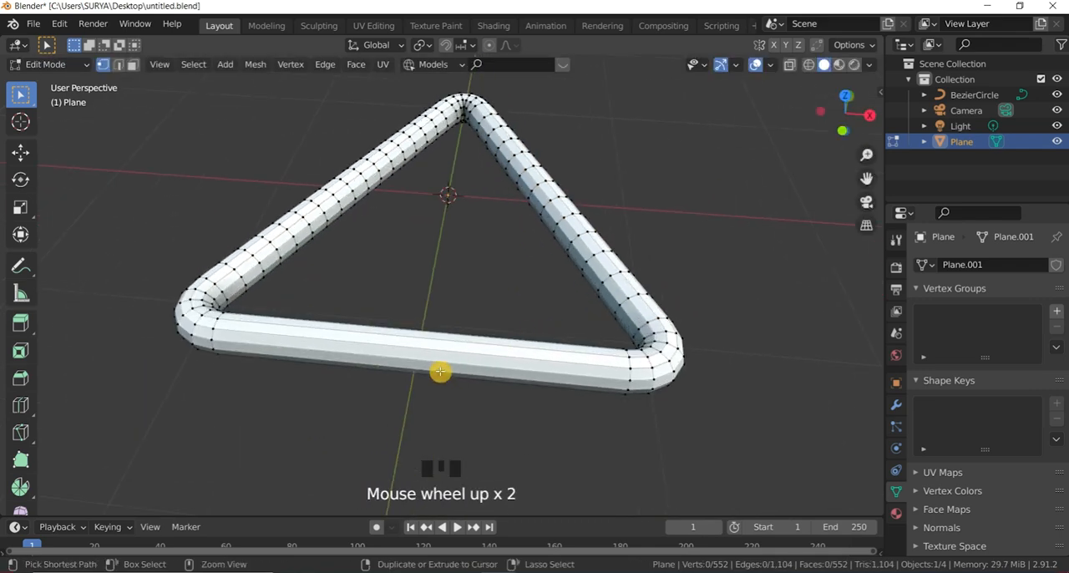
Step: Add 17 evenly spaced loop cuts across the triangle's base tube and inspect the subdivided mesh
key(ctrl+r)
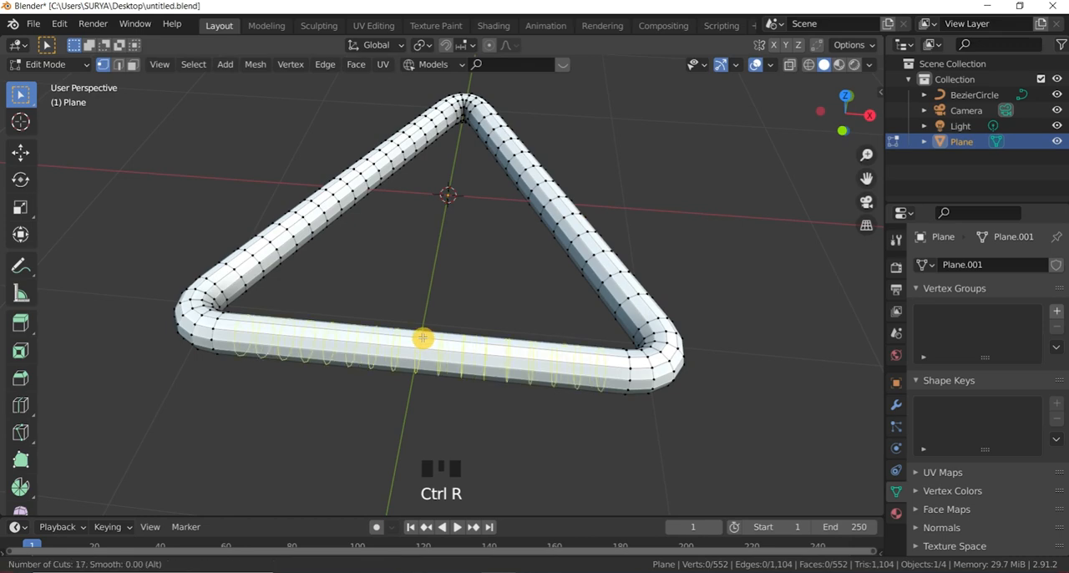
click(422, 337)
click(602, 189)
scroll(590, 151, down, 4)
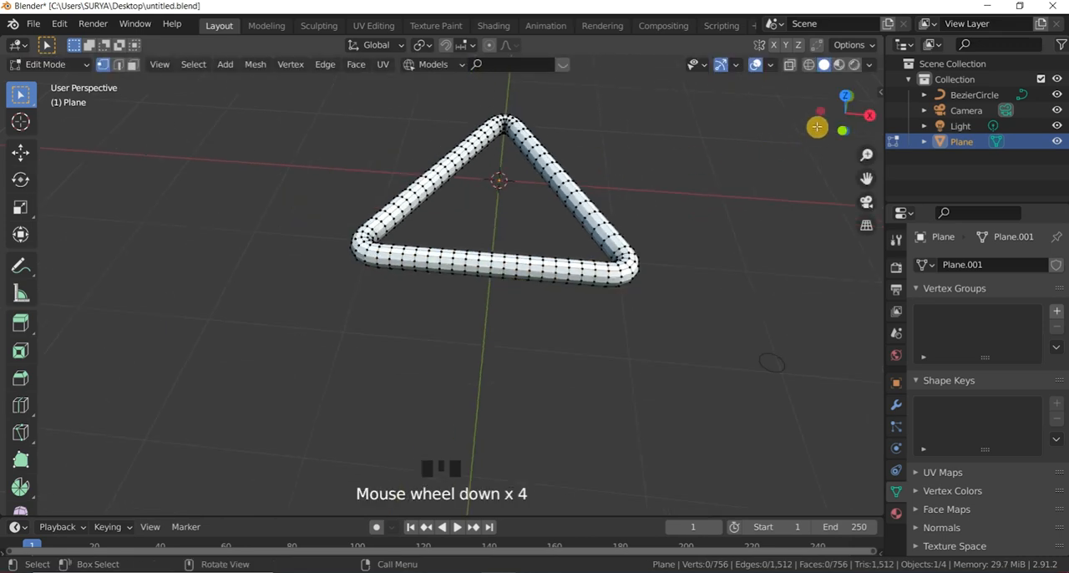
drag(842, 102, 873, 146)
scroll(502, 167, down, 4)
scroll(423, 201, up, 2)
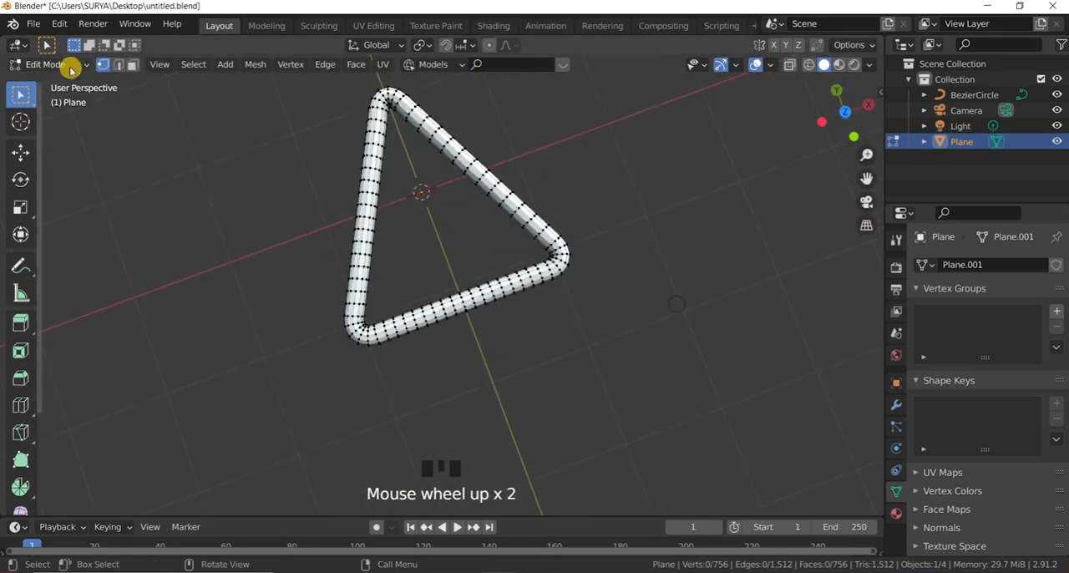
Step: Return the triangle mesh to Object Mode and apply Shade Smooth to it
click(50, 64)
click(70, 75)
scroll(843, 140, down, 2)
drag(844, 140, 789, 152)
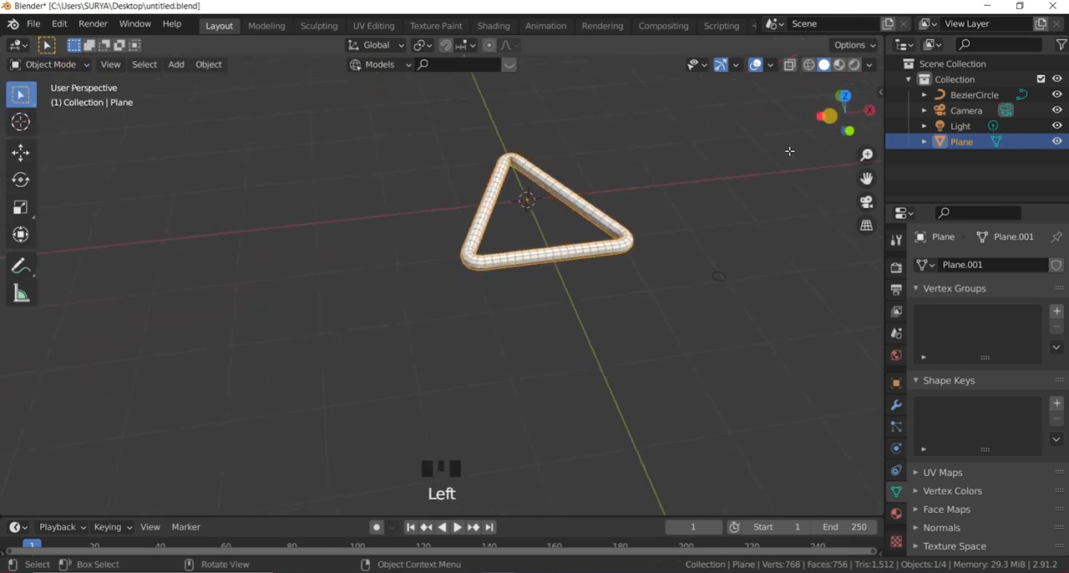
right_click(605, 231)
scroll(607, 230, up, 5)
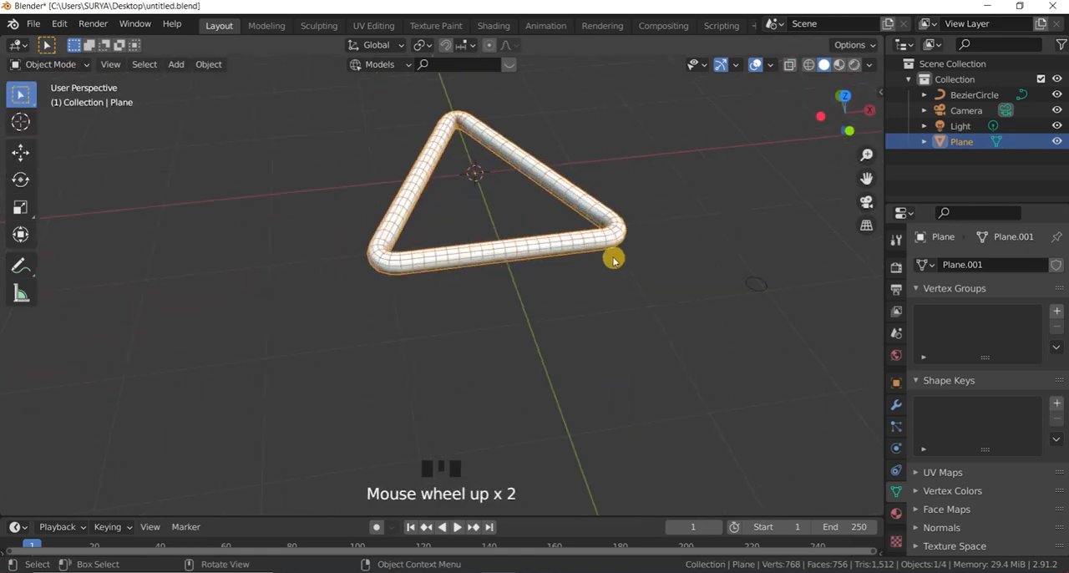
scroll(711, 167, down, 2)
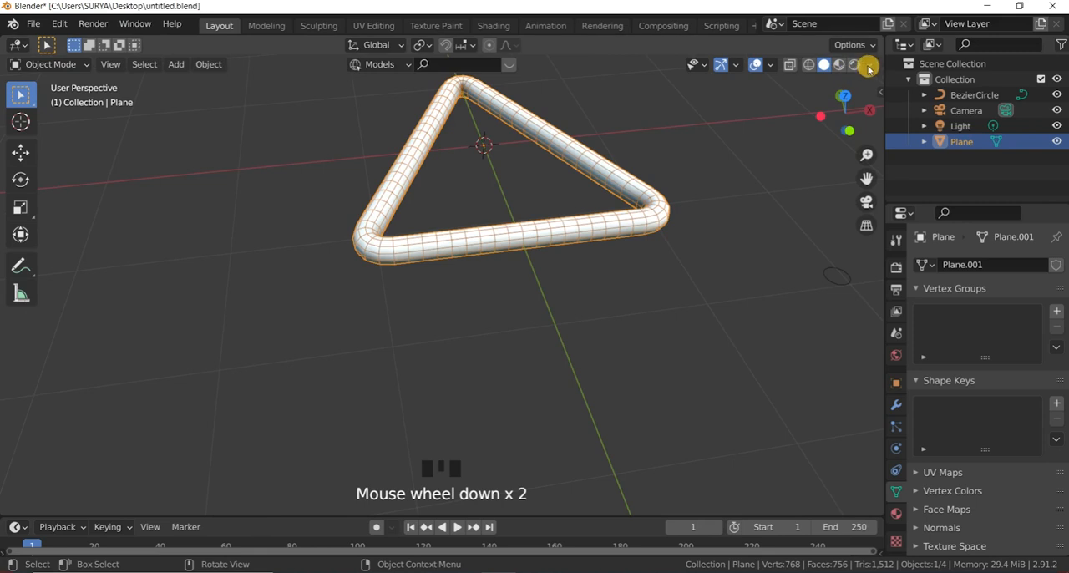
Step: Switch the viewport lighting to MatCap with the last, metallic-looking preset, and view the deselected triangle up close
click(868, 66)
click(867, 191)
click(820, 232)
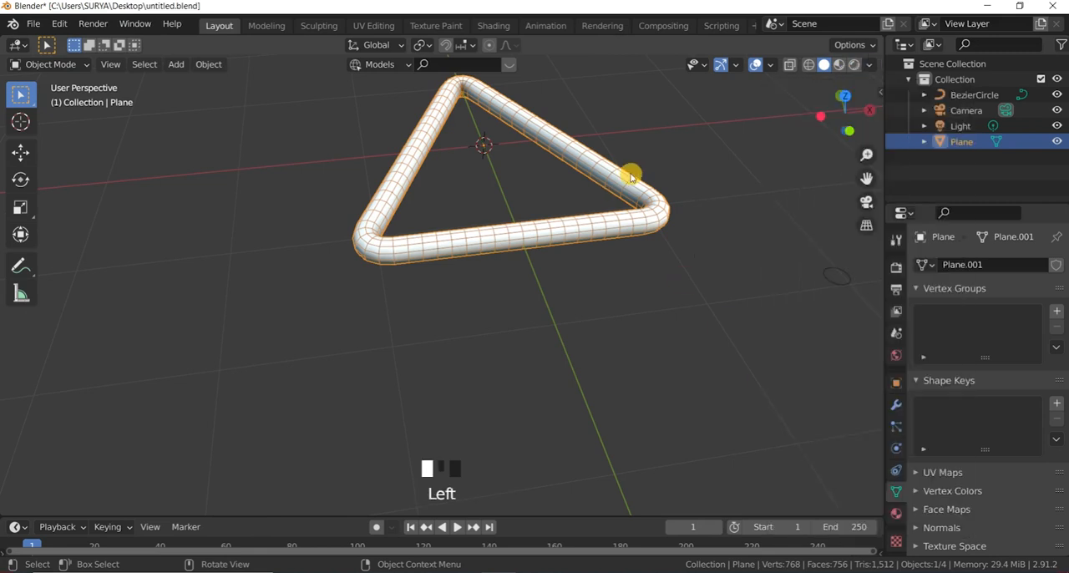
click(869, 64)
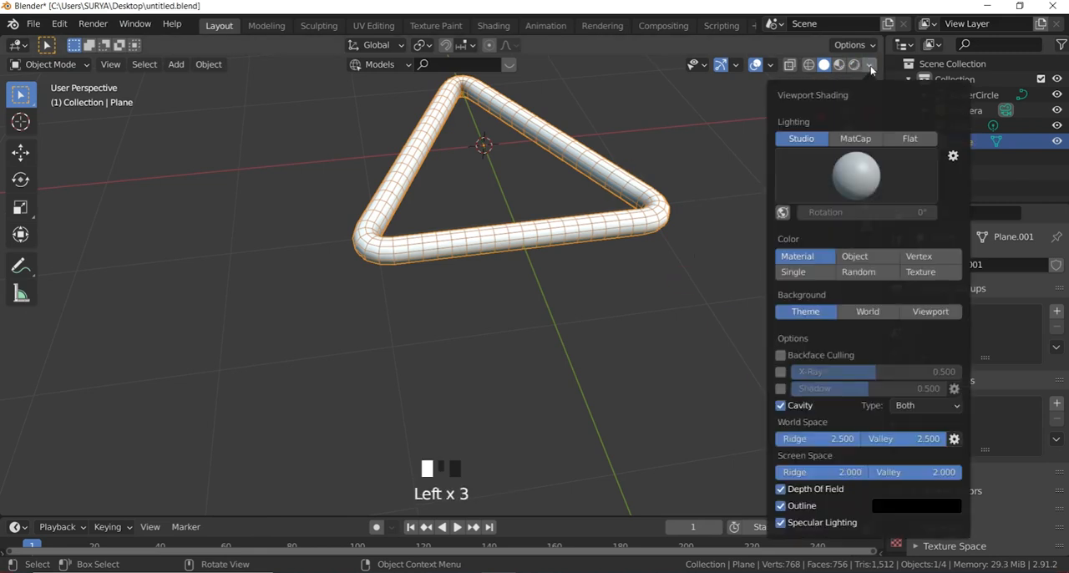
click(856, 138)
click(857, 183)
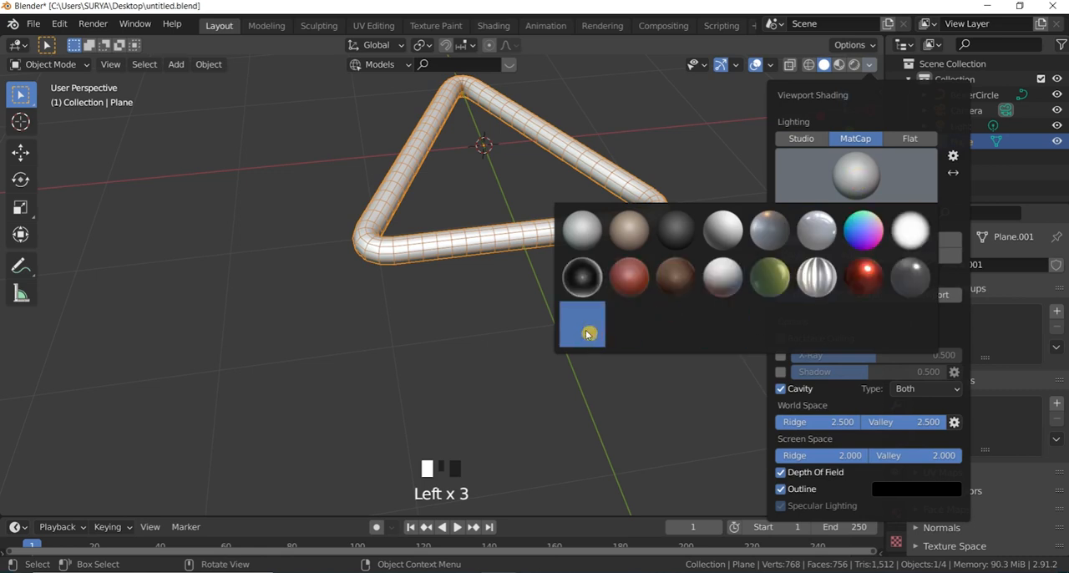
click(594, 336)
click(529, 366)
scroll(525, 123, up, 3)
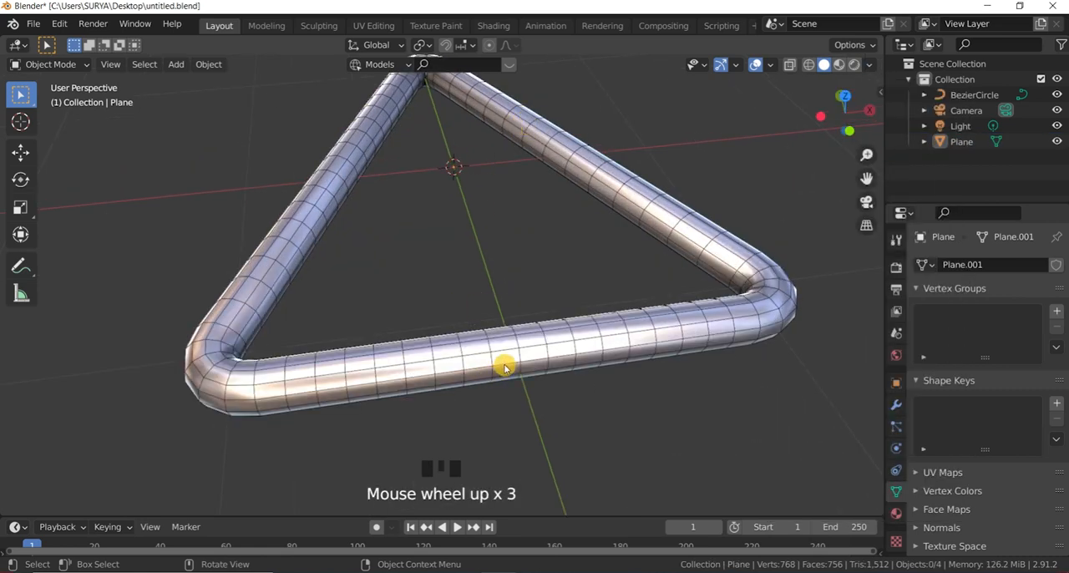
Step: Enable Auto Smooth in the triangle mesh's normals settings
scroll(943, 445, down, 3)
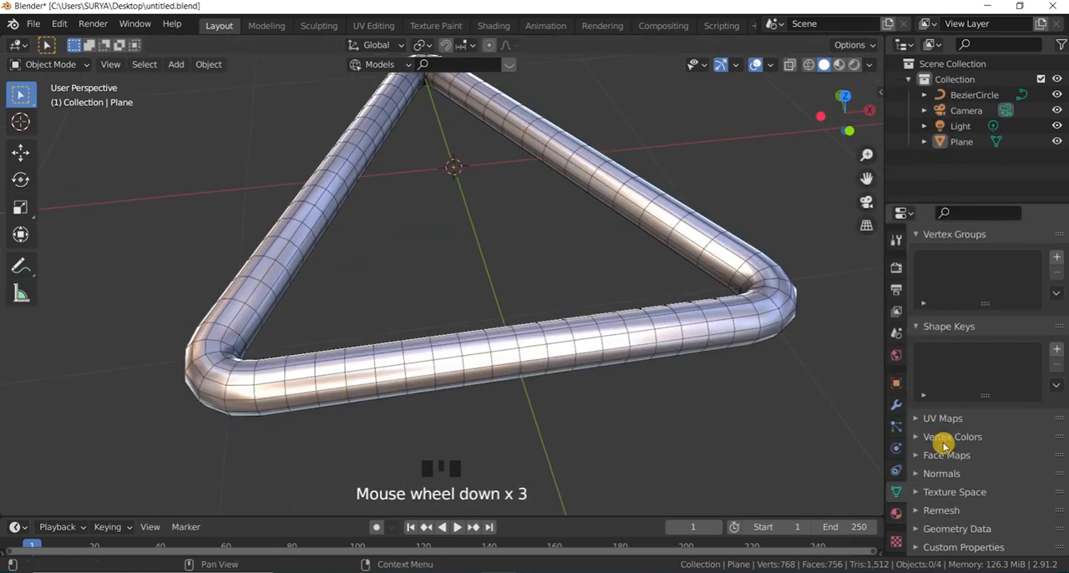
click(926, 474)
scroll(961, 474, down, 3)
click(974, 469)
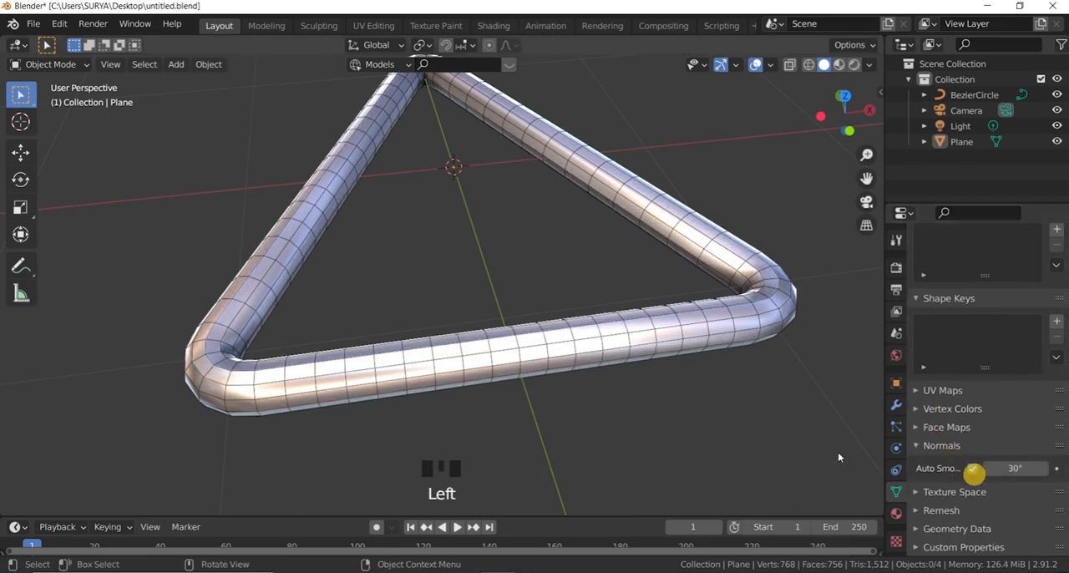
Step: Select the triangle mesh, add a Subdivision Surface modifier to it, and deselect it to view the smoothed tube
click(768, 291)
scroll(687, 298, down, 2)
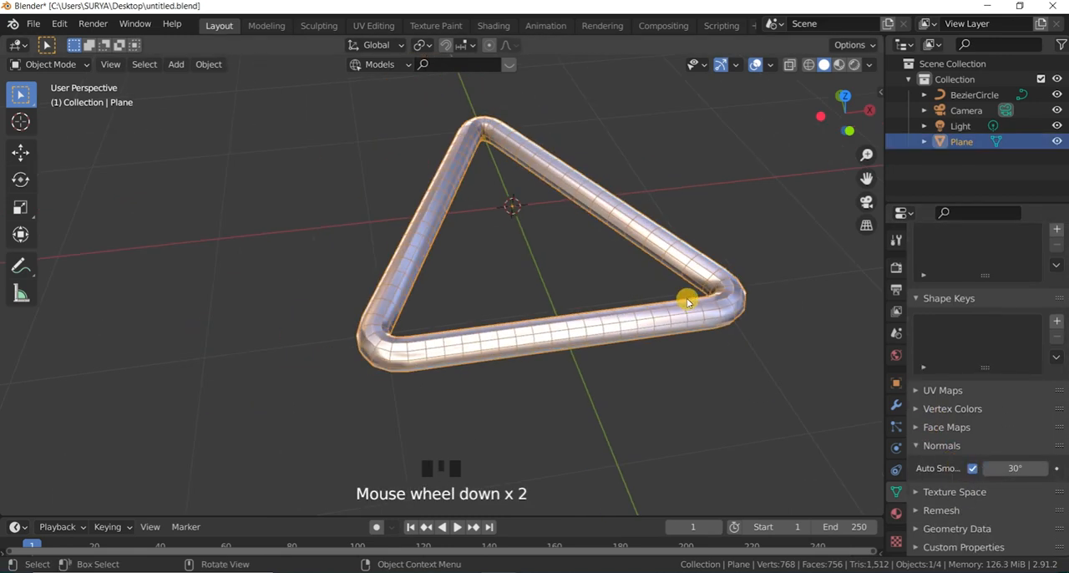
scroll(705, 294, up, 1)
click(898, 410)
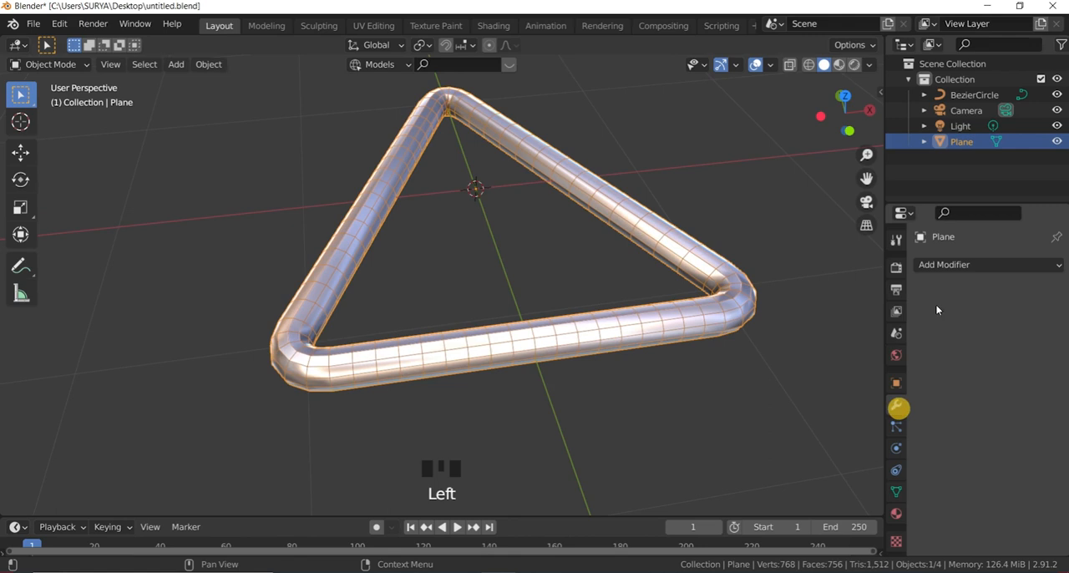
click(953, 265)
click(776, 524)
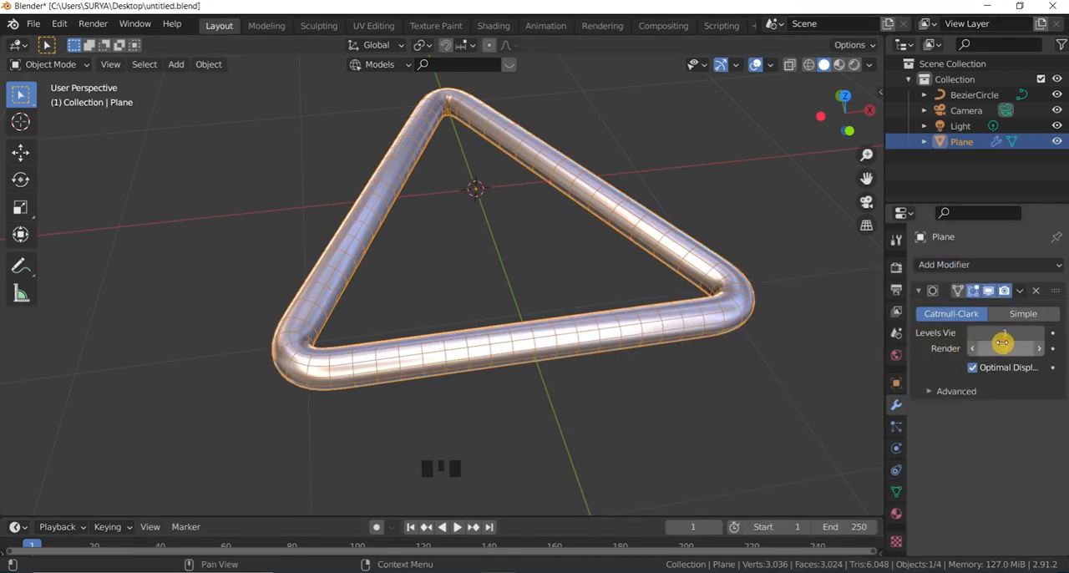
click(724, 387)
scroll(637, 371, down, 2)
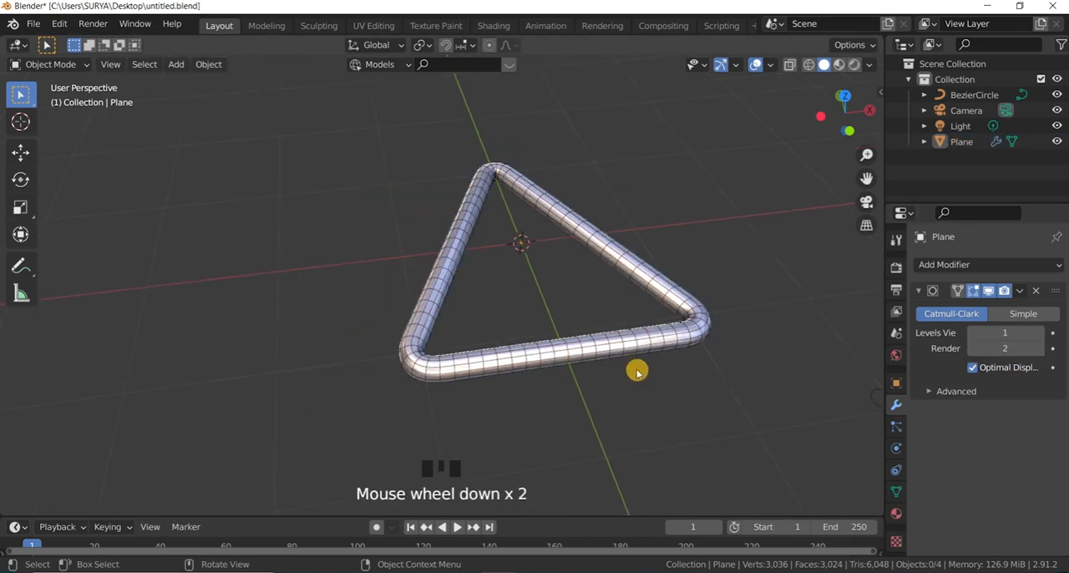
scroll(637, 372, up, 2)
Step: Turn off the wireframe overlay and turn on scene statistics in the viewport overlays, leaving the triangle deselected
click(649, 337)
drag(831, 132, 788, 134)
click(771, 71)
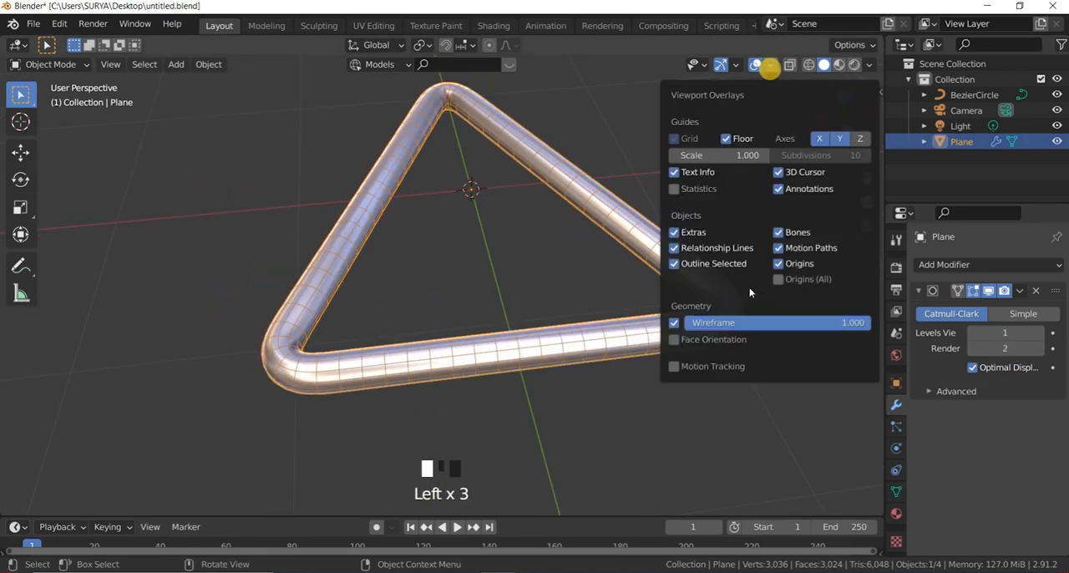
click(681, 322)
click(674, 189)
click(109, 147)
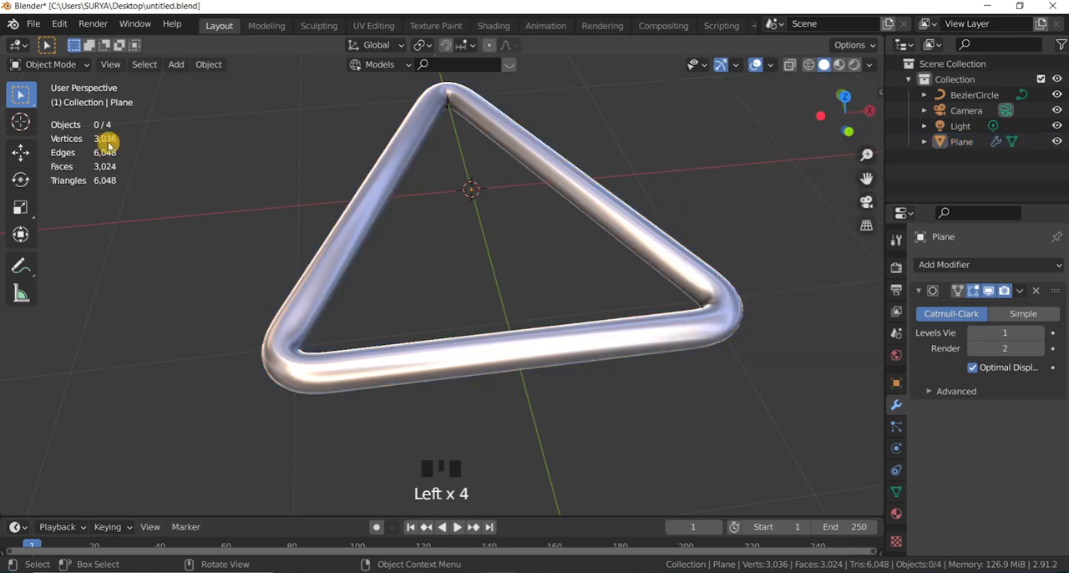
Step: Examine the smooth triangle's tubes and rounded corners up close and from above
scroll(101, 144, up, 3)
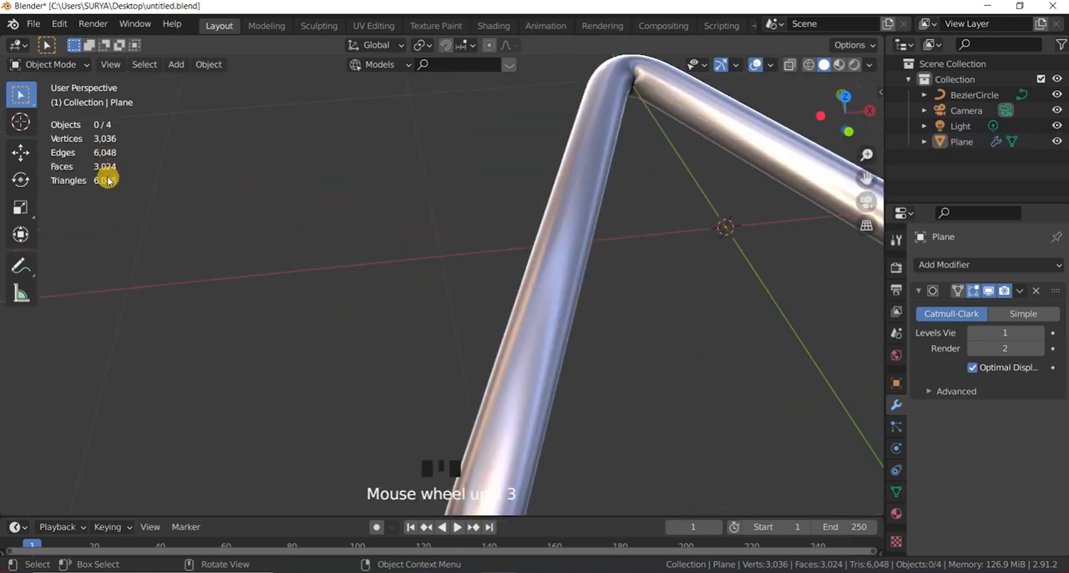
scroll(208, 179, down, 4)
scroll(710, 138, up, 2)
click(839, 118)
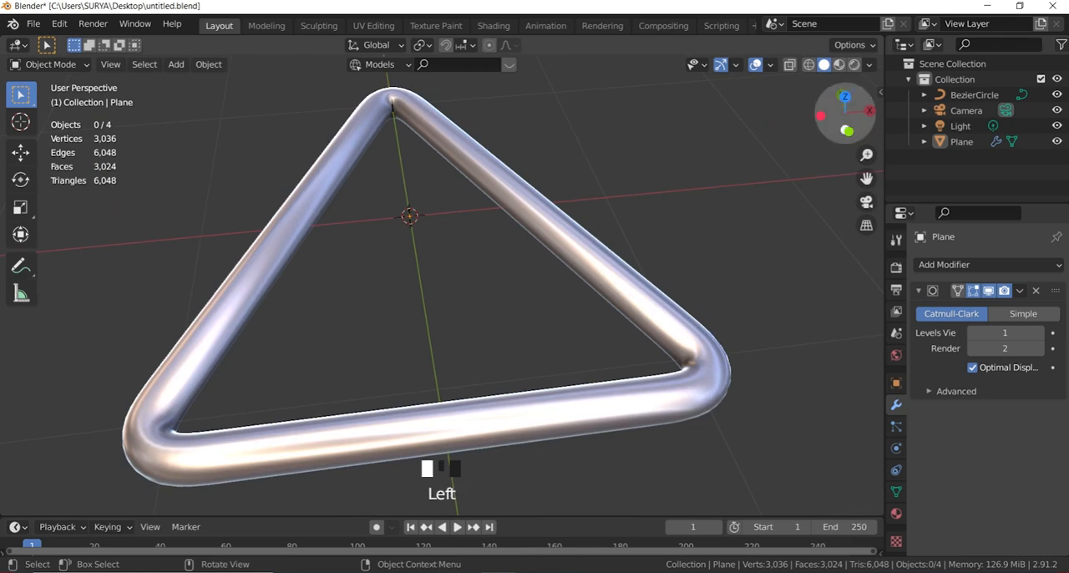
drag(839, 119, 843, 134)
scroll(604, 250, down, 4)
scroll(682, 161, up, 1)
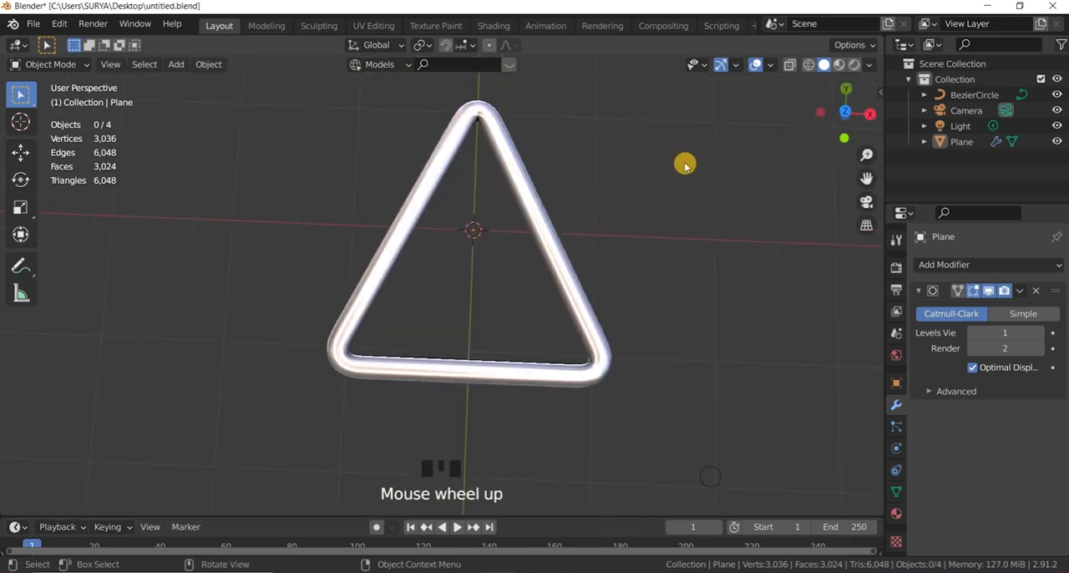
Step: View the triangle through the scene camera and inspect it at close range
key(KP_0)
key(KP_0)
key(KP_0)
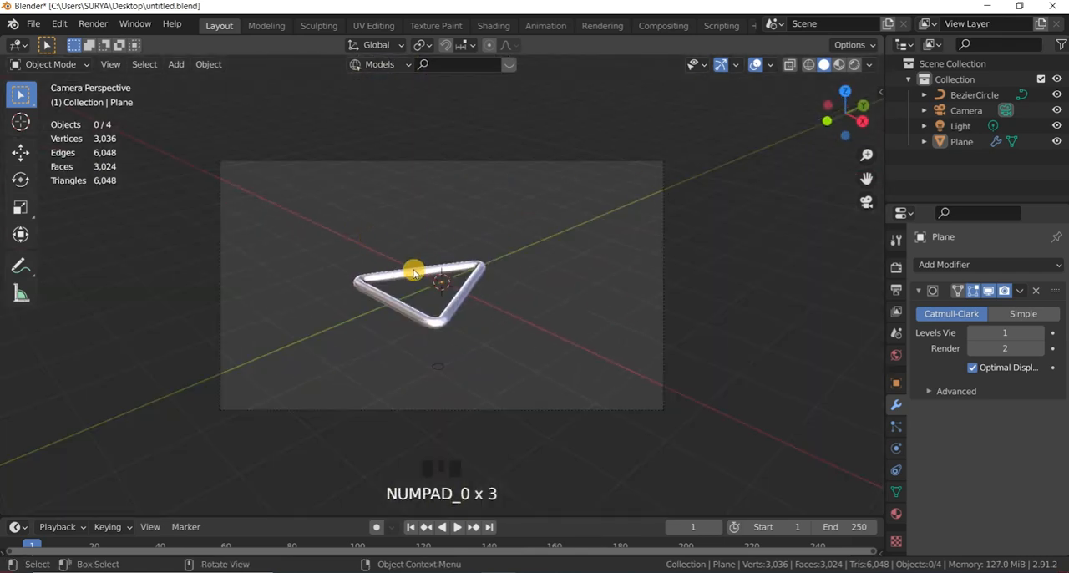
scroll(461, 370, up, 10)
scroll(484, 289, down, 7)
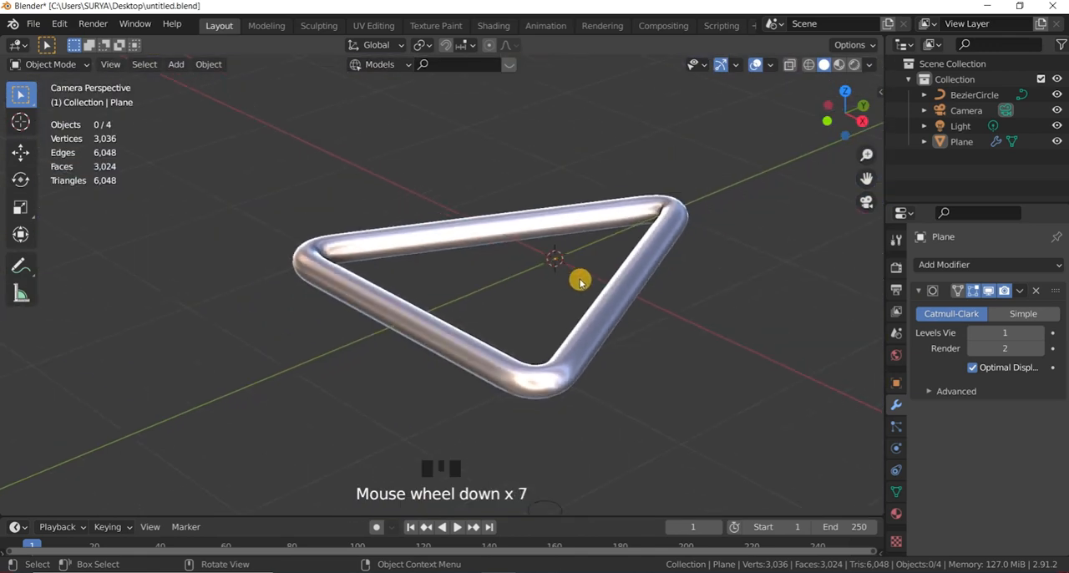
scroll(580, 282, up, 2)
Step: Leave the camera view and examine the triangle's surface shading from a raised angle on the positive X side
drag(852, 108, 839, 134)
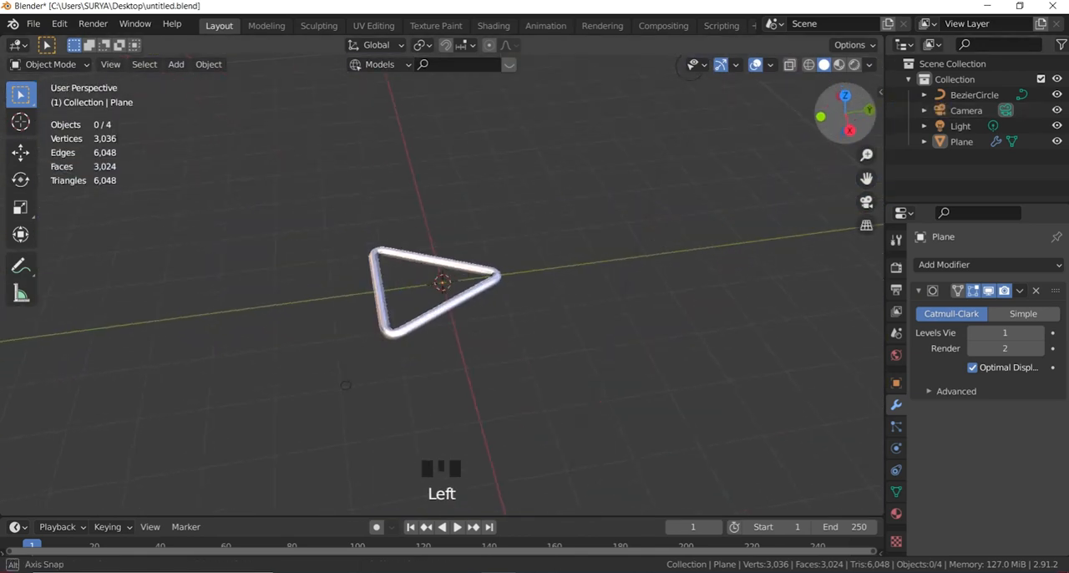
scroll(451, 255, up, 9)
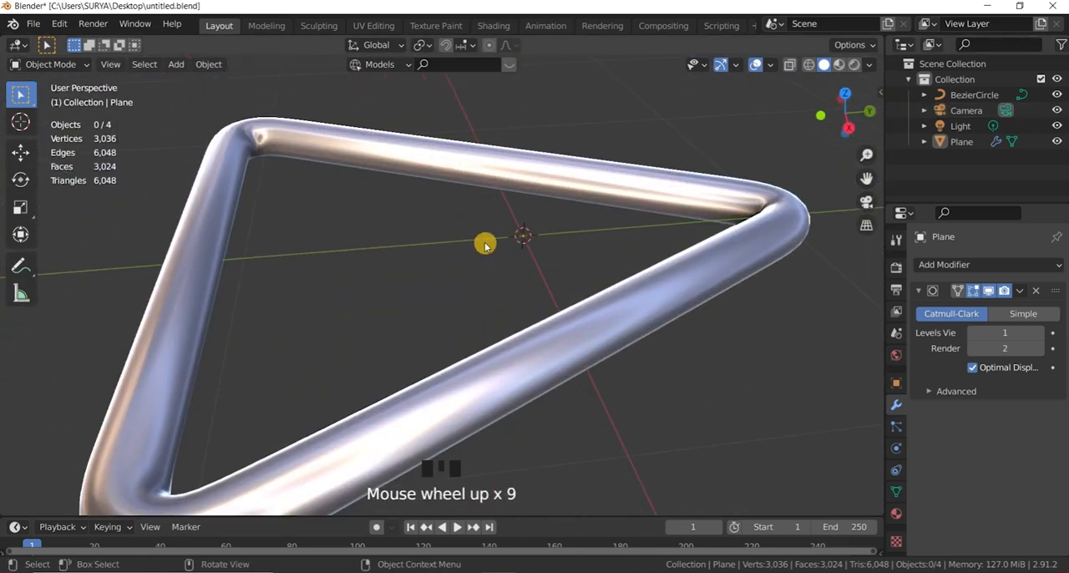
scroll(520, 248, down, 3)
scroll(532, 239, up, 2)
scroll(539, 236, down, 1)
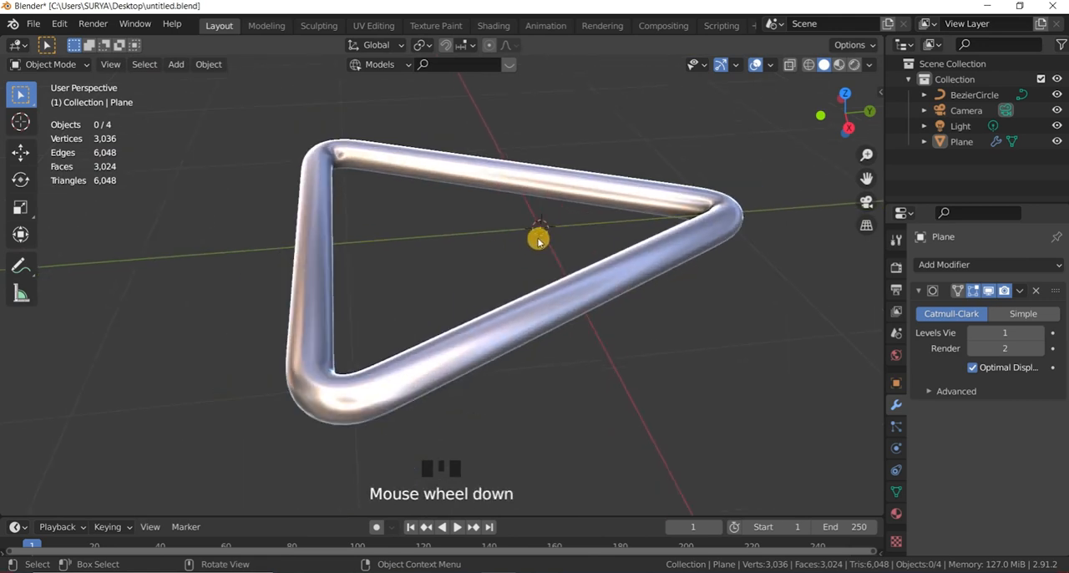
scroll(539, 241, up, 1)
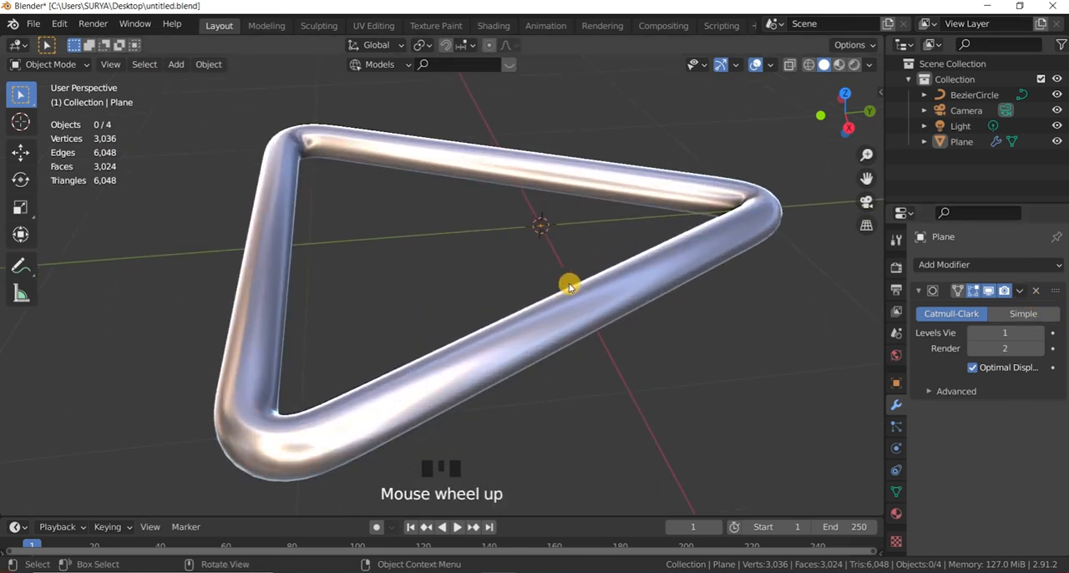